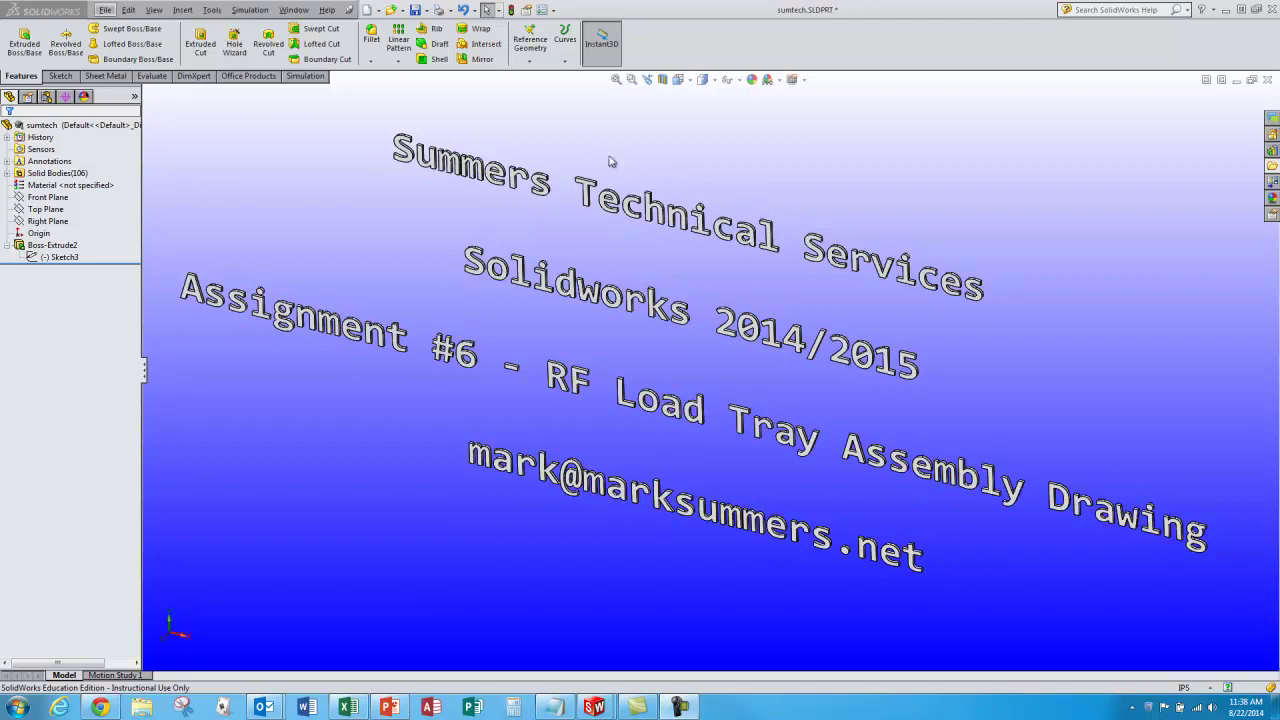
# Open the Window menu listing the open SolidWorks documents.
pyautogui.click(298, 11)
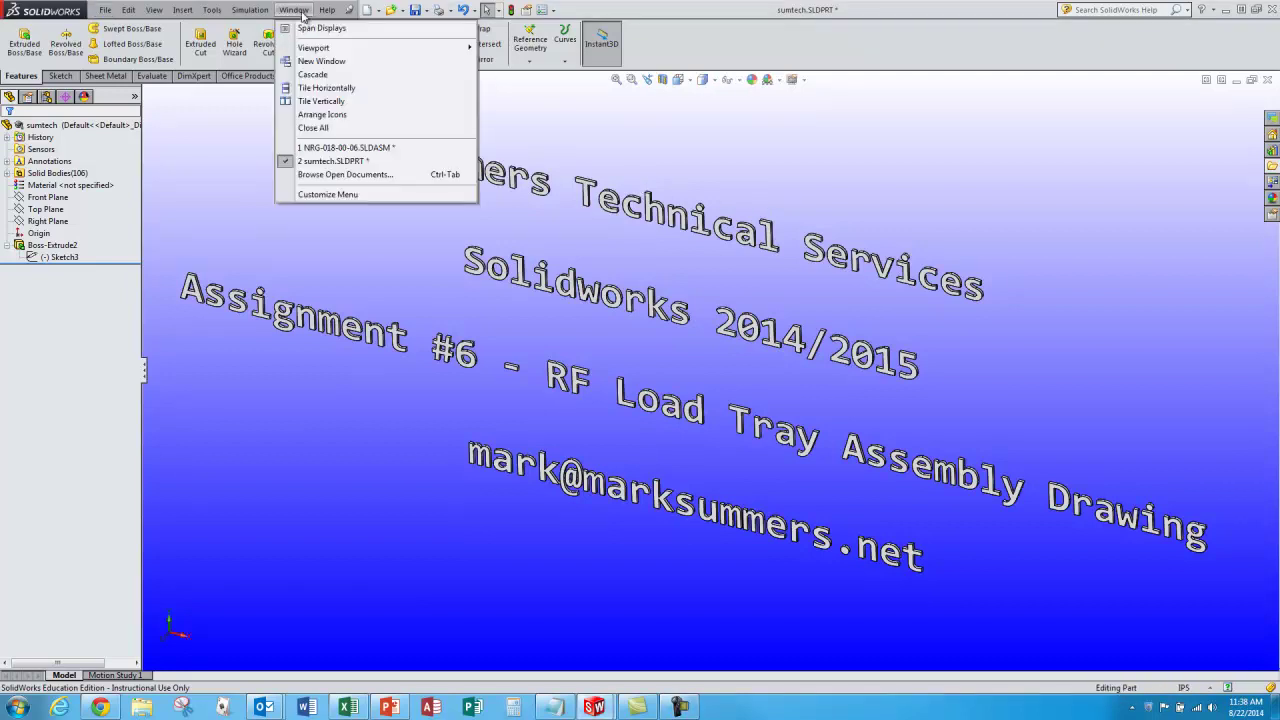
# Switch to NRG-018-00-06.SLDASM and activate the ExplView1 exploded configuration.
pyautogui.click(330, 147)
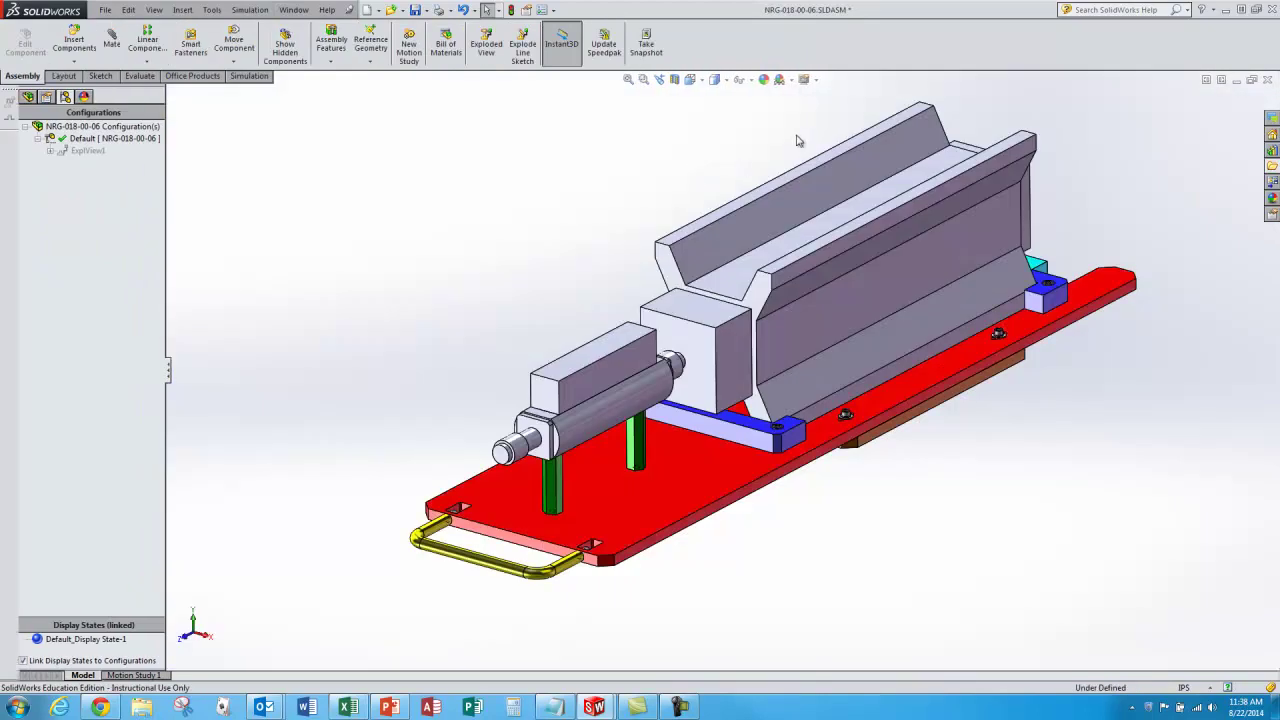
pyautogui.click(128, 139)
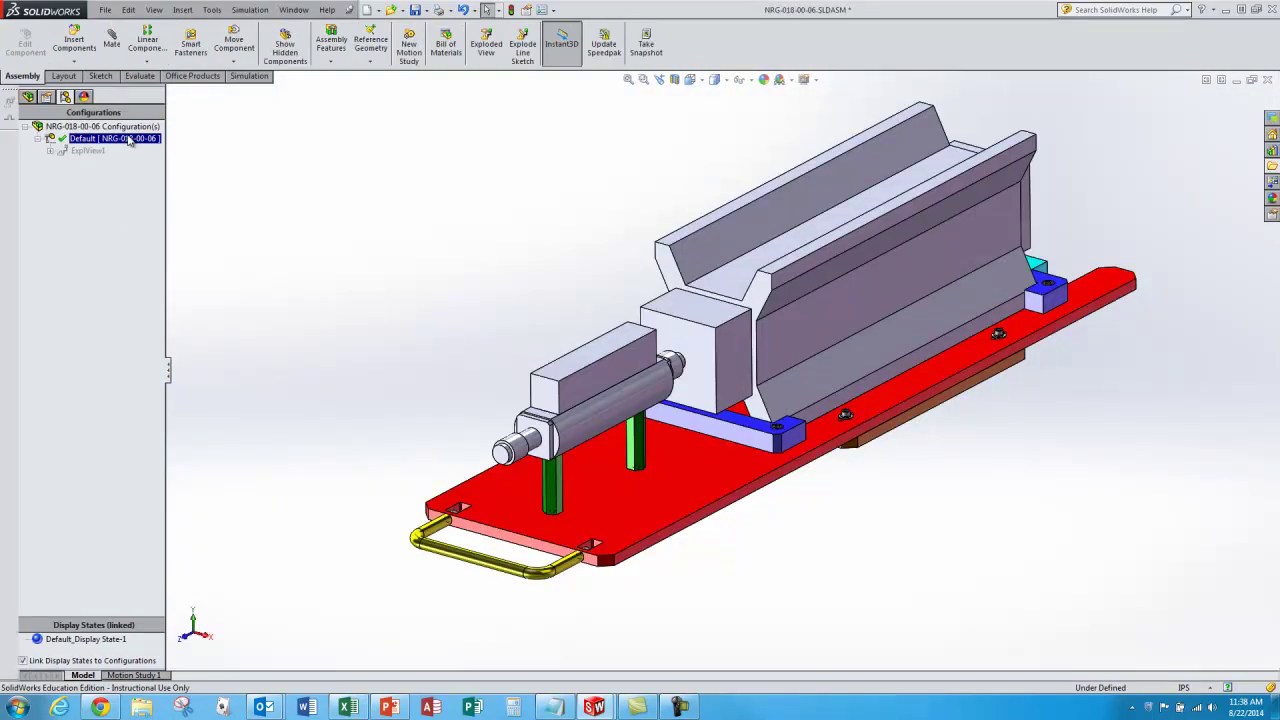
pyautogui.click(70, 152)
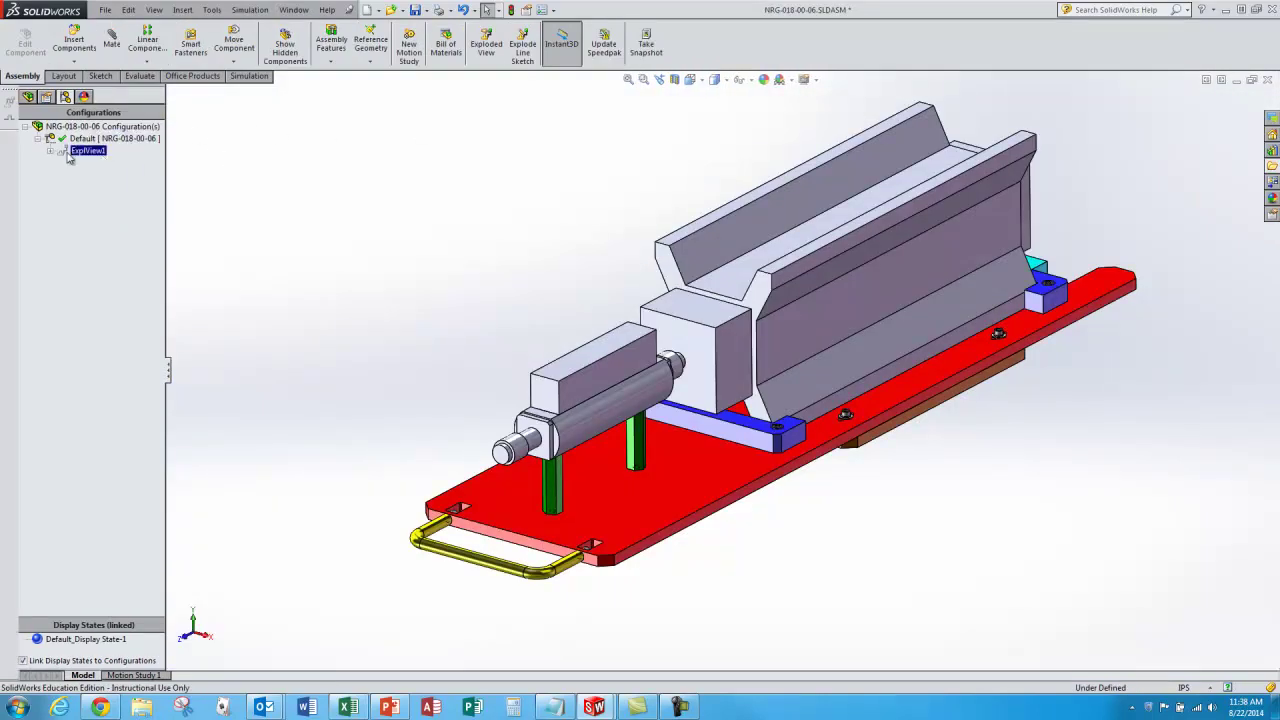
pyautogui.press('Escape')
pyautogui.click(63, 152)
pyautogui.doubleClick(63, 152)
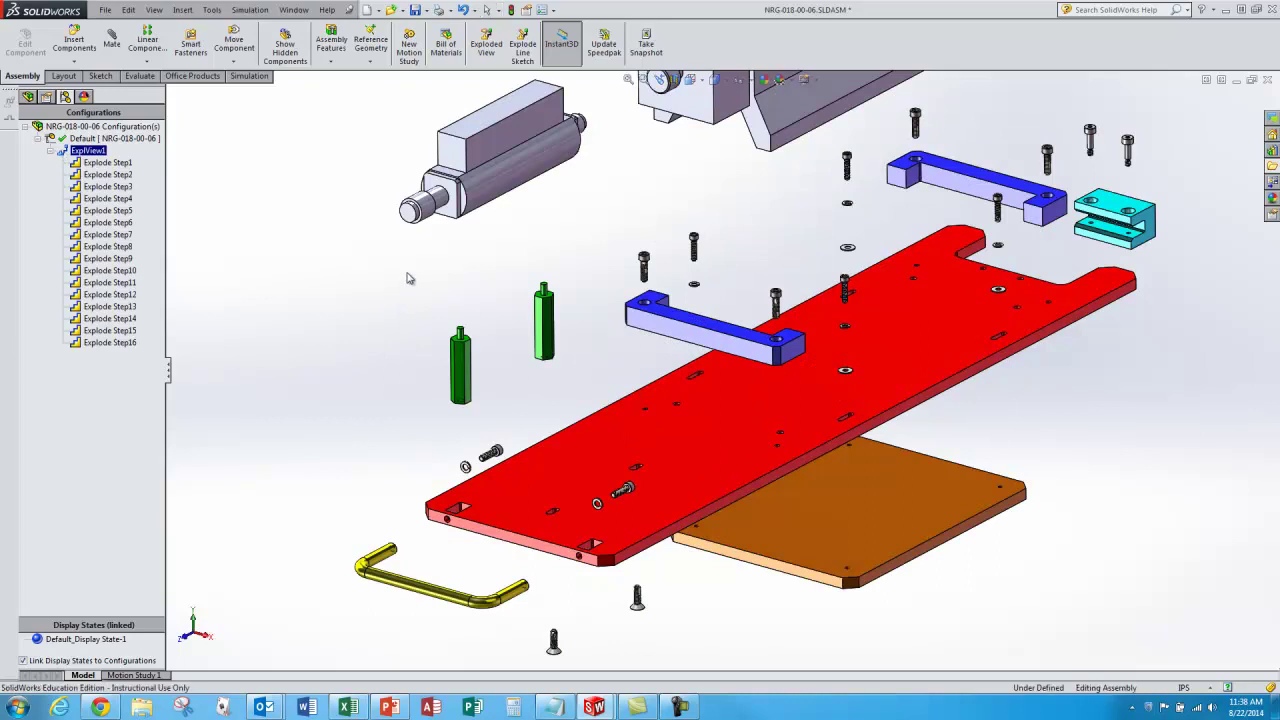
# Fit the exploded assembly in view and start an Explode Line Sketch.
pyautogui.press('f')
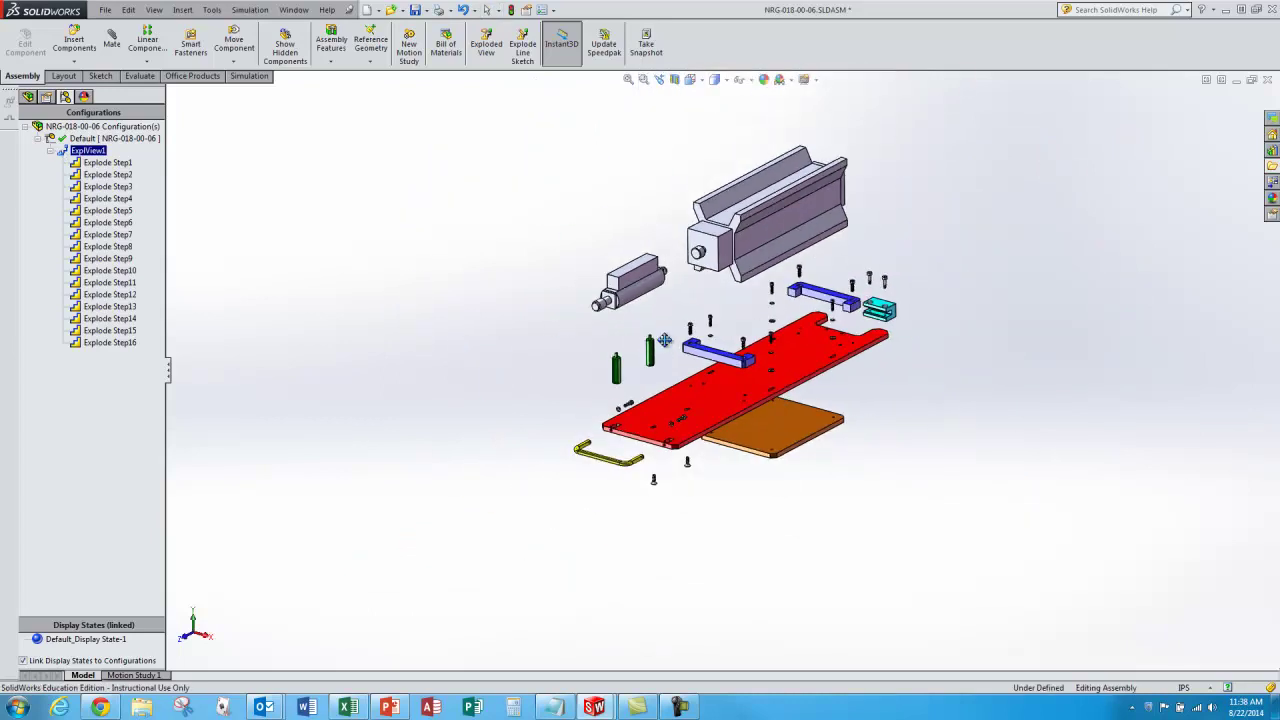
pyautogui.scroll(-4, 640, 342)
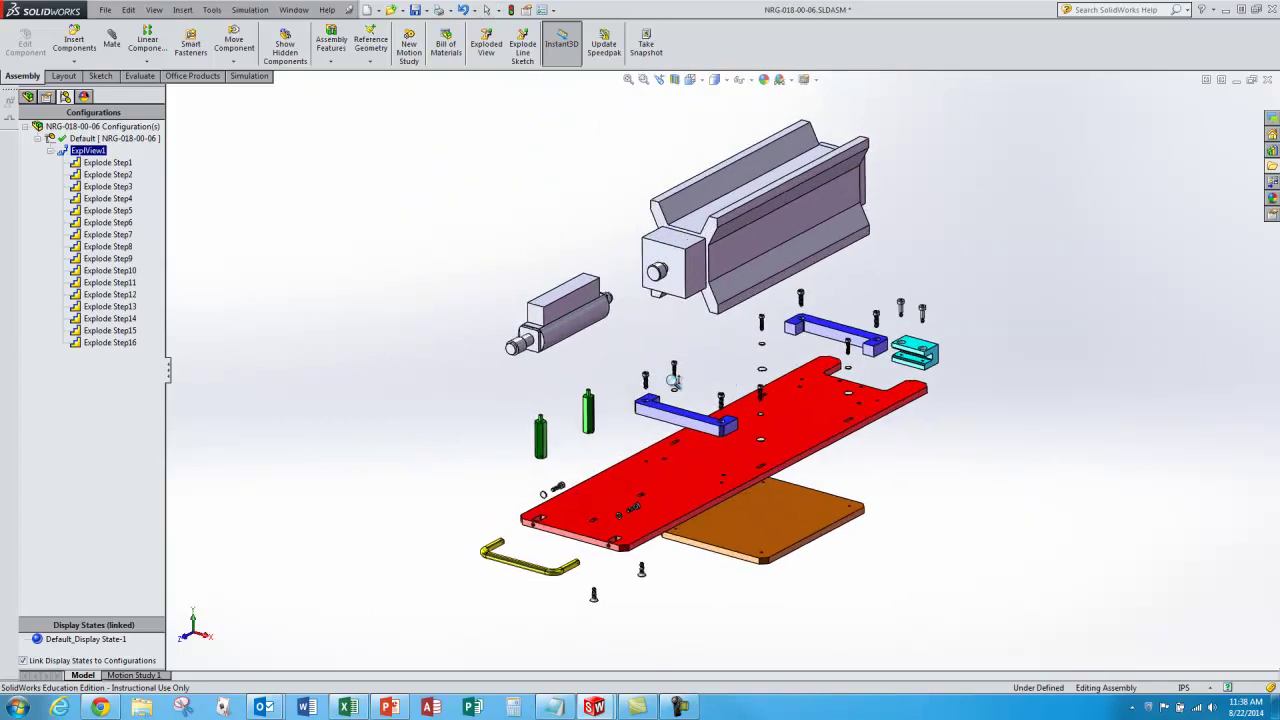
pyautogui.scroll(-2, 680, 375)
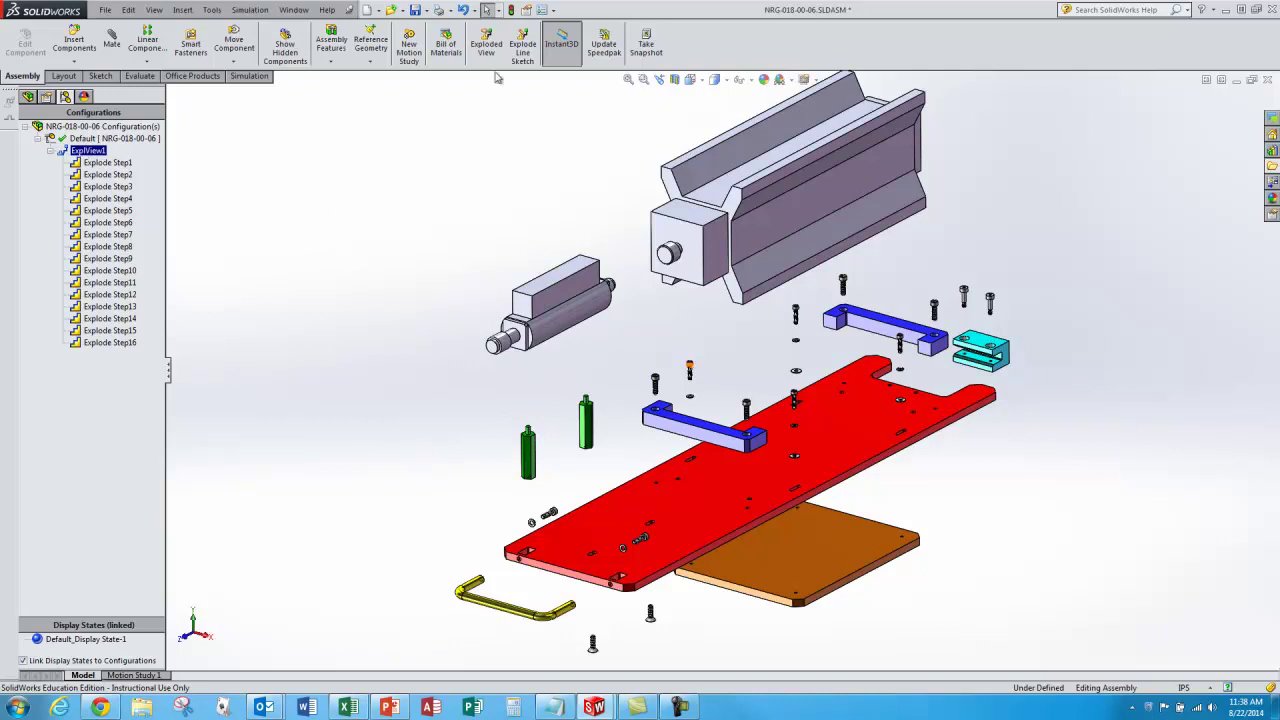
pyautogui.click(523, 45)
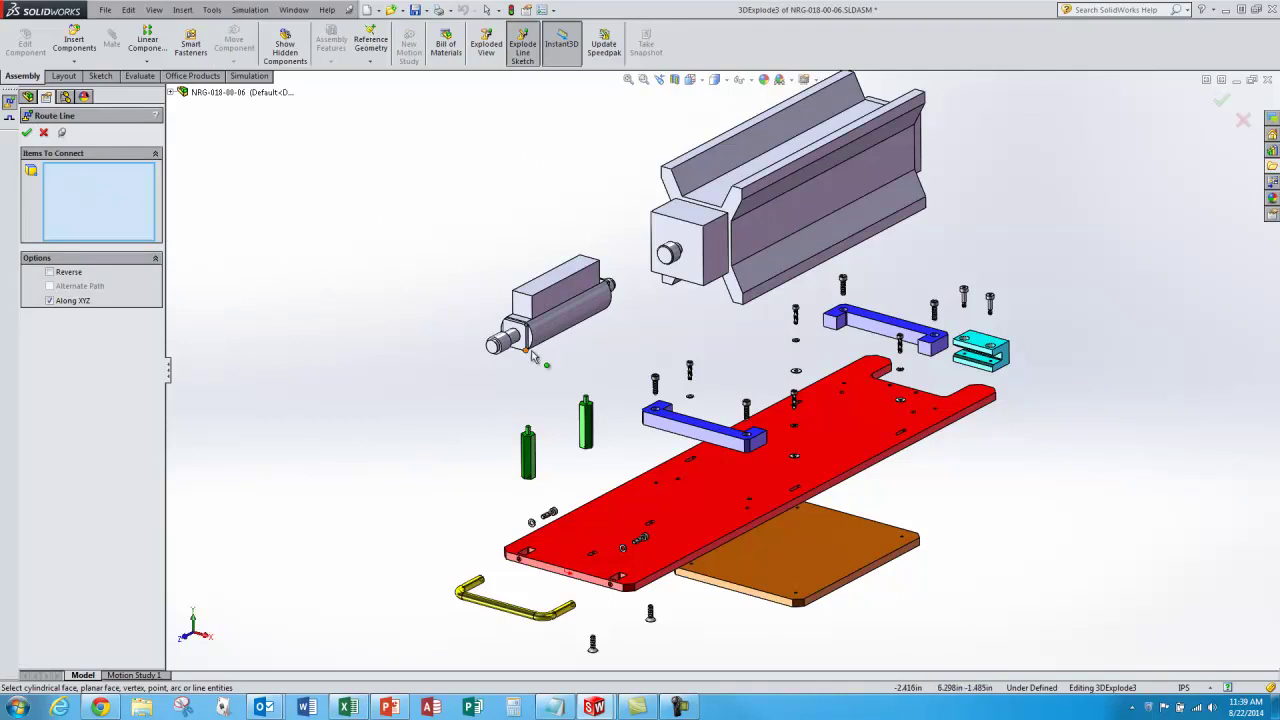
# Route an explode line from the cylinder unit's bottom edge to the left green standoff's post.
pyautogui.moveTo(534, 349); pyautogui.dragTo(700, 365, button='middle')
pyautogui.scroll(-8, 748, 365)
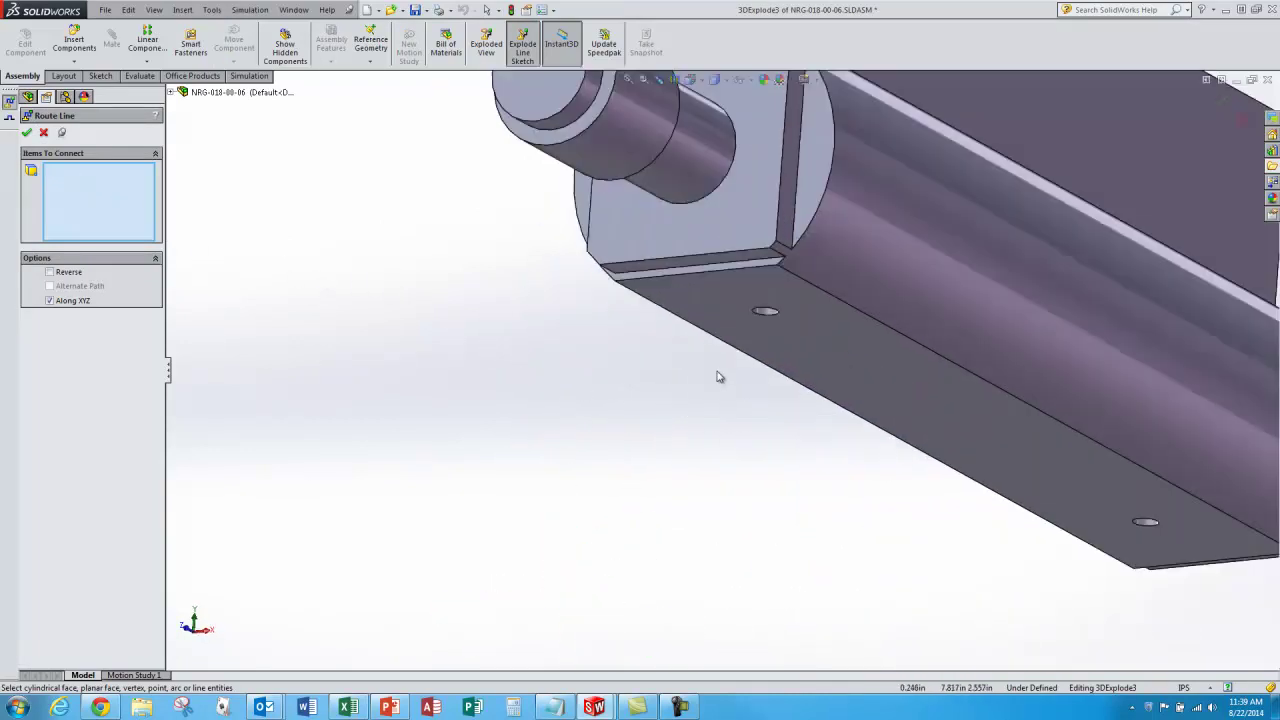
pyautogui.click(750, 358)
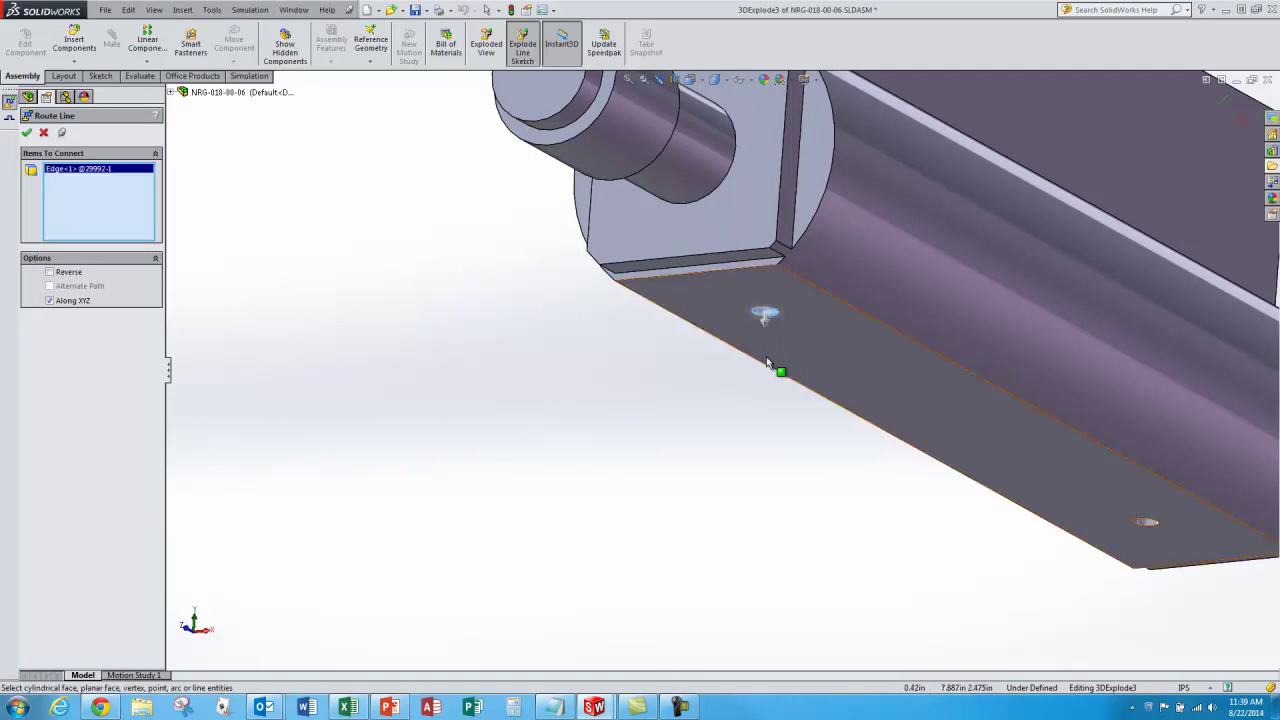
pyautogui.scroll(5, 721, 376)
pyautogui.scroll(3, 397, 323)
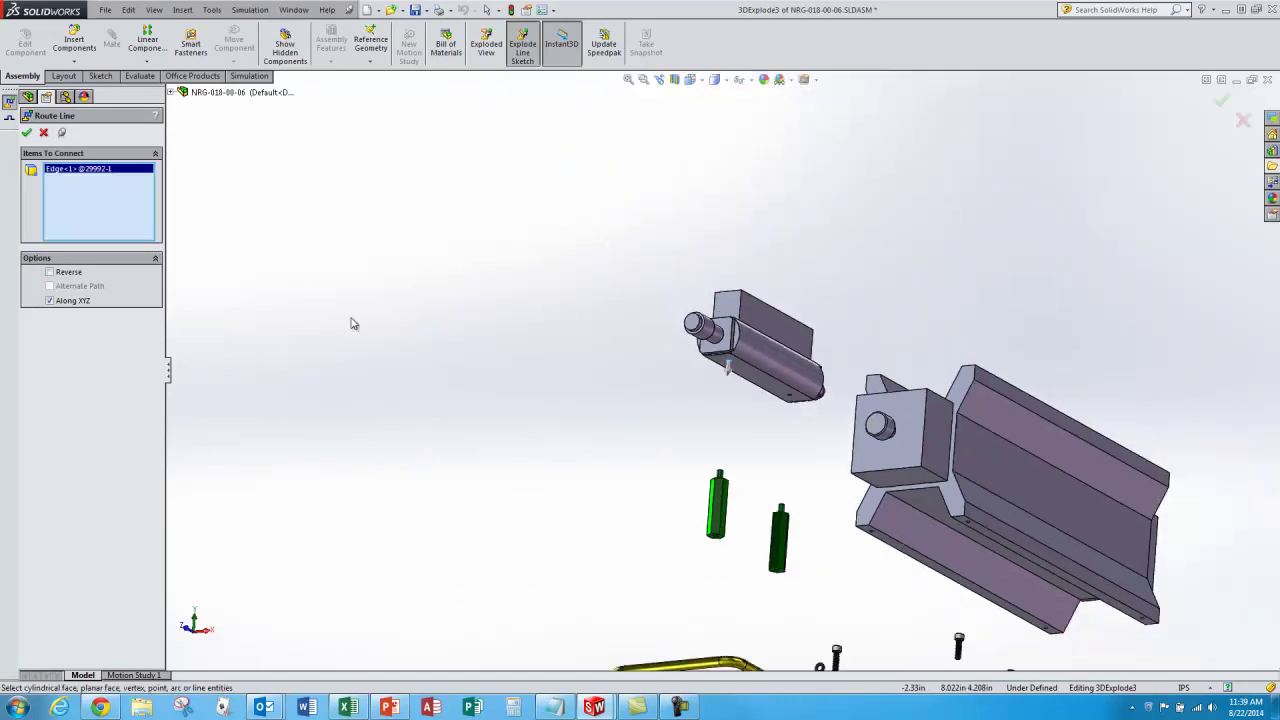
pyautogui.moveTo(397, 323); pyautogui.dragTo(437, 417, button='middle')
pyautogui.scroll(-6, 474, 466)
pyautogui.scroll(-5, 780, 460)
pyautogui.click(726, 400)
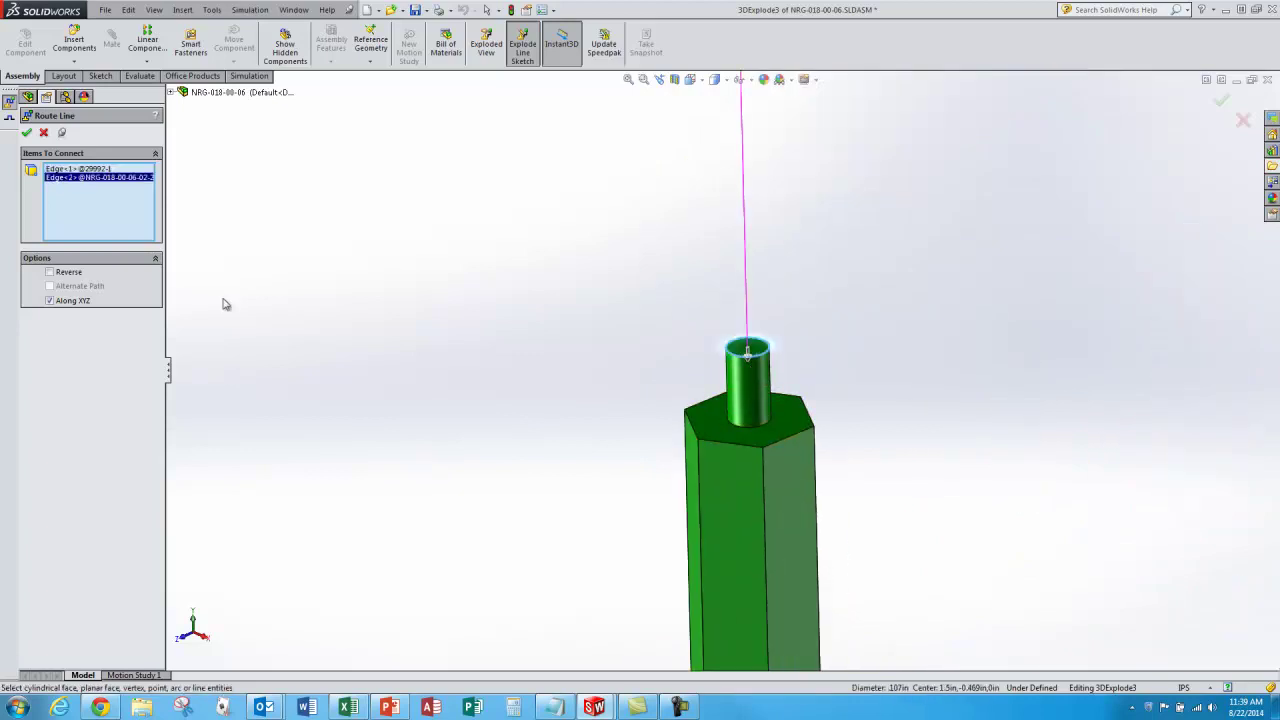
pyautogui.click(27, 133)
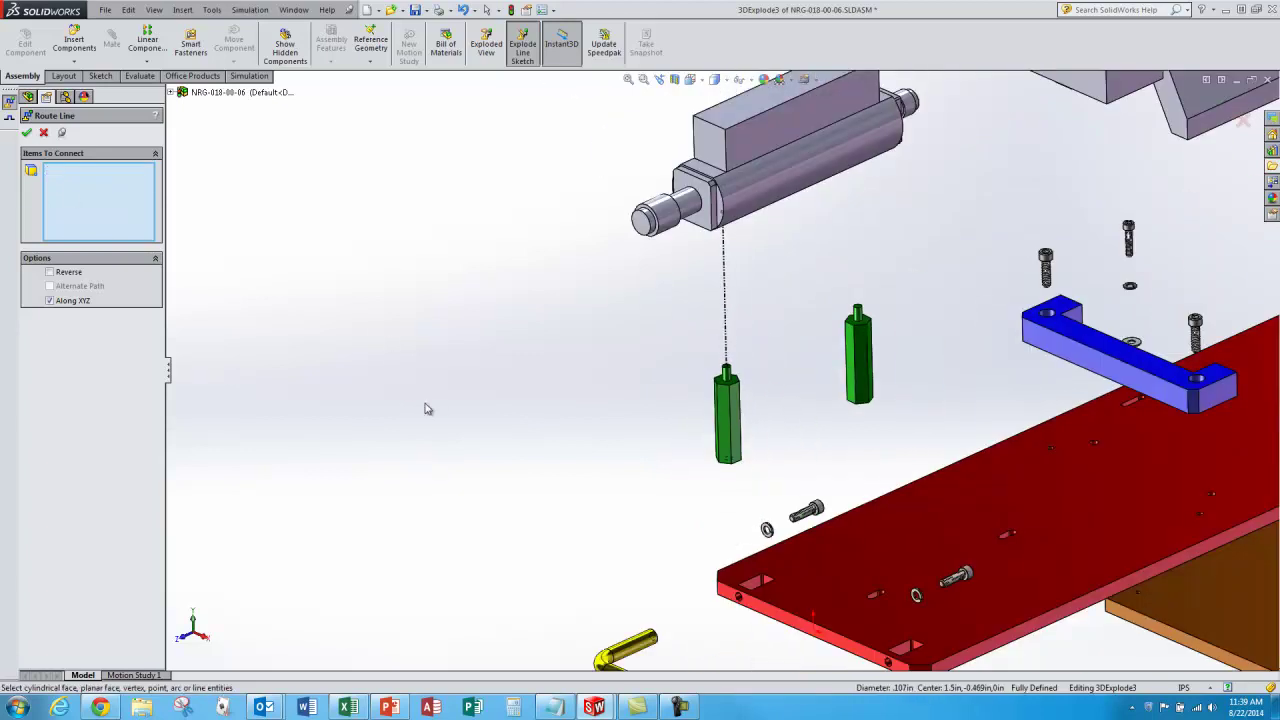
# Route a second explode line from the cylinder's lower edge to the other standoff's pin.
pyautogui.scroll(4, 835, 247)
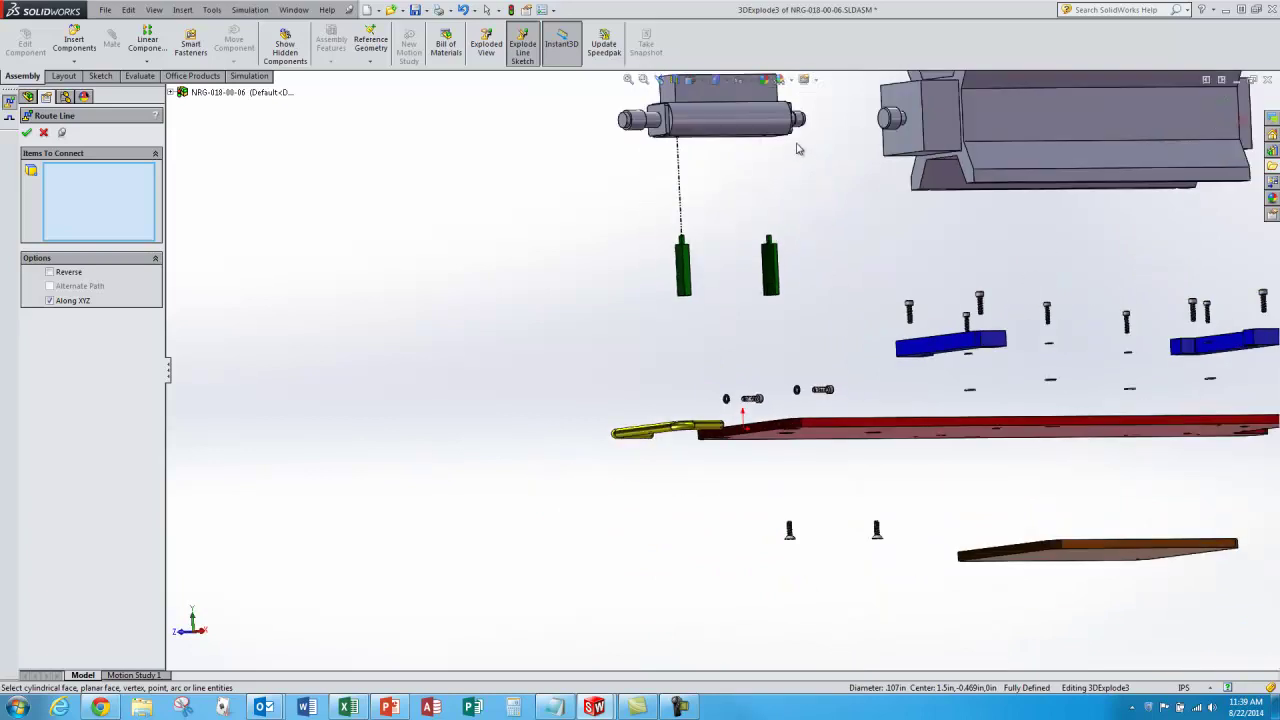
pyautogui.scroll(-5, 795, 145)
pyautogui.scroll(-6, 694, 257)
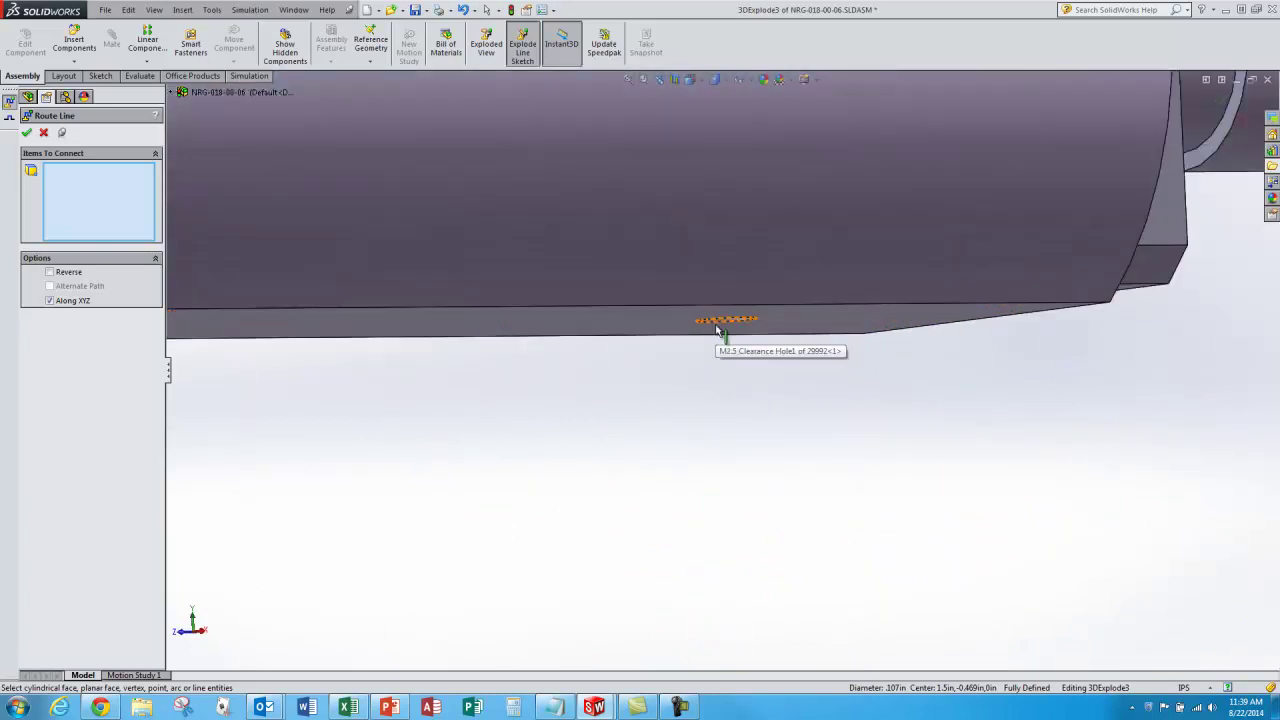
pyautogui.click(700, 338)
pyautogui.scroll(8, 700, 338)
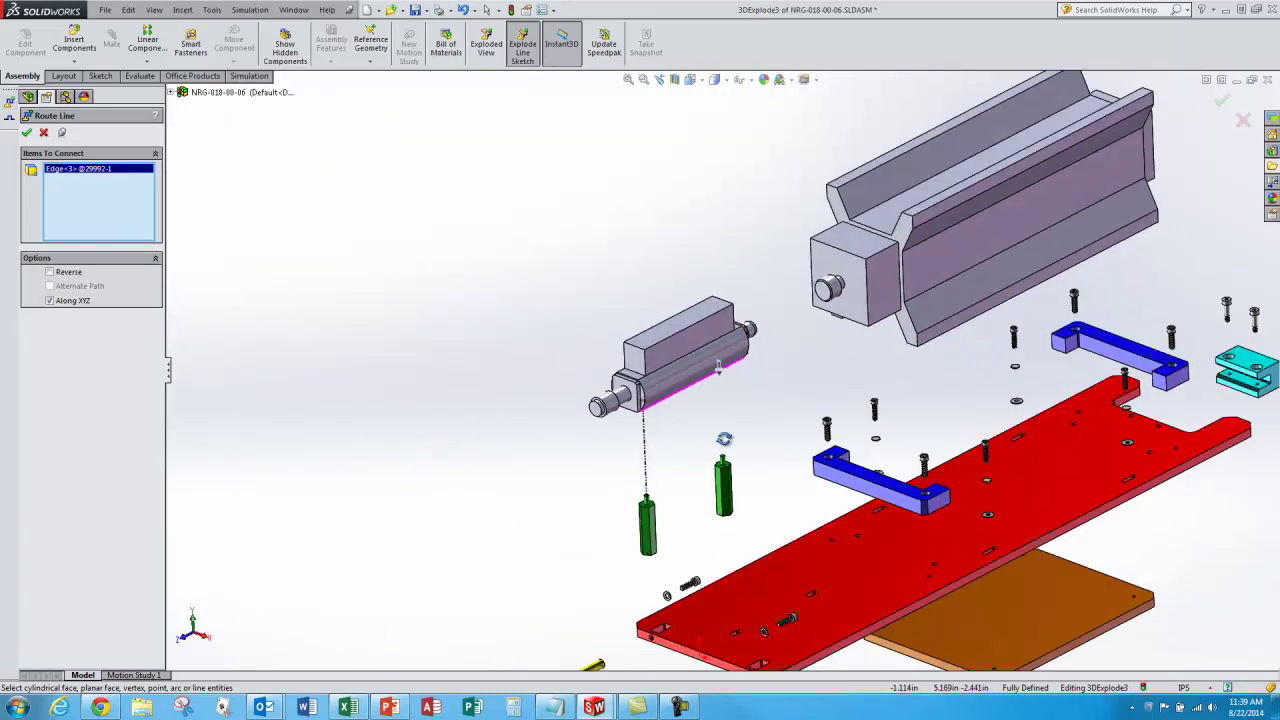
pyautogui.scroll(-5, 720, 473)
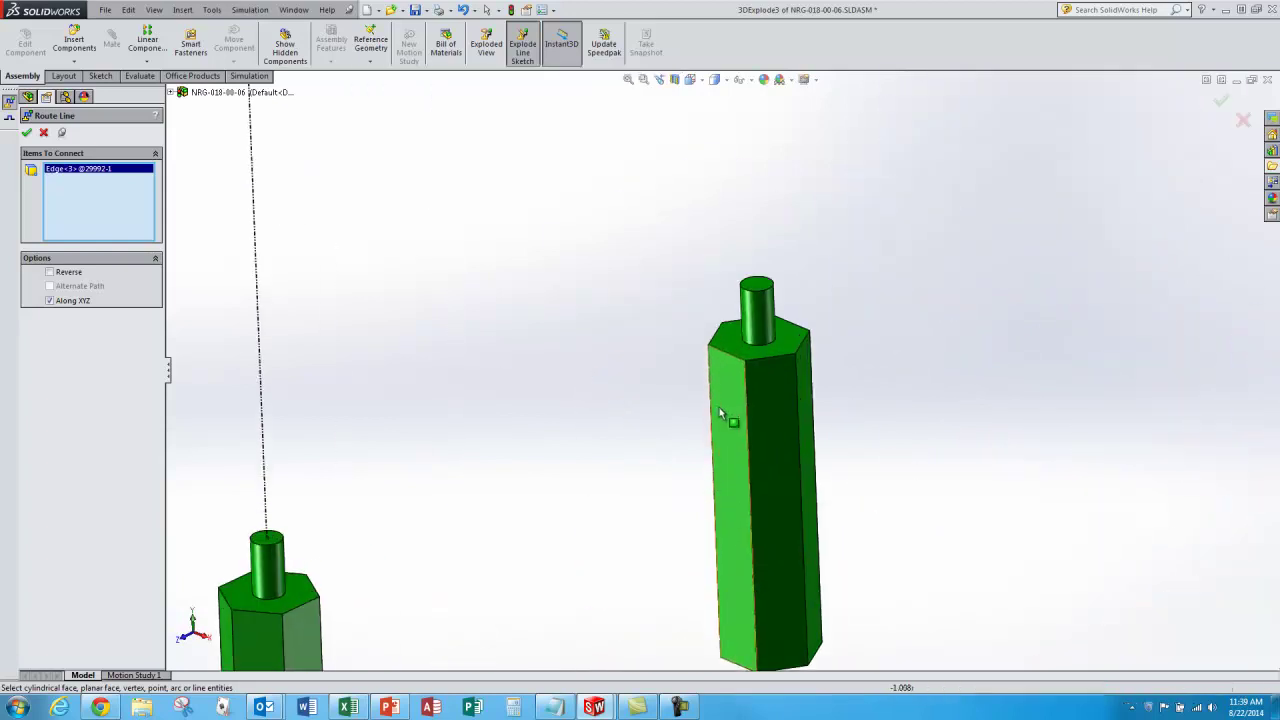
pyautogui.click(757, 288)
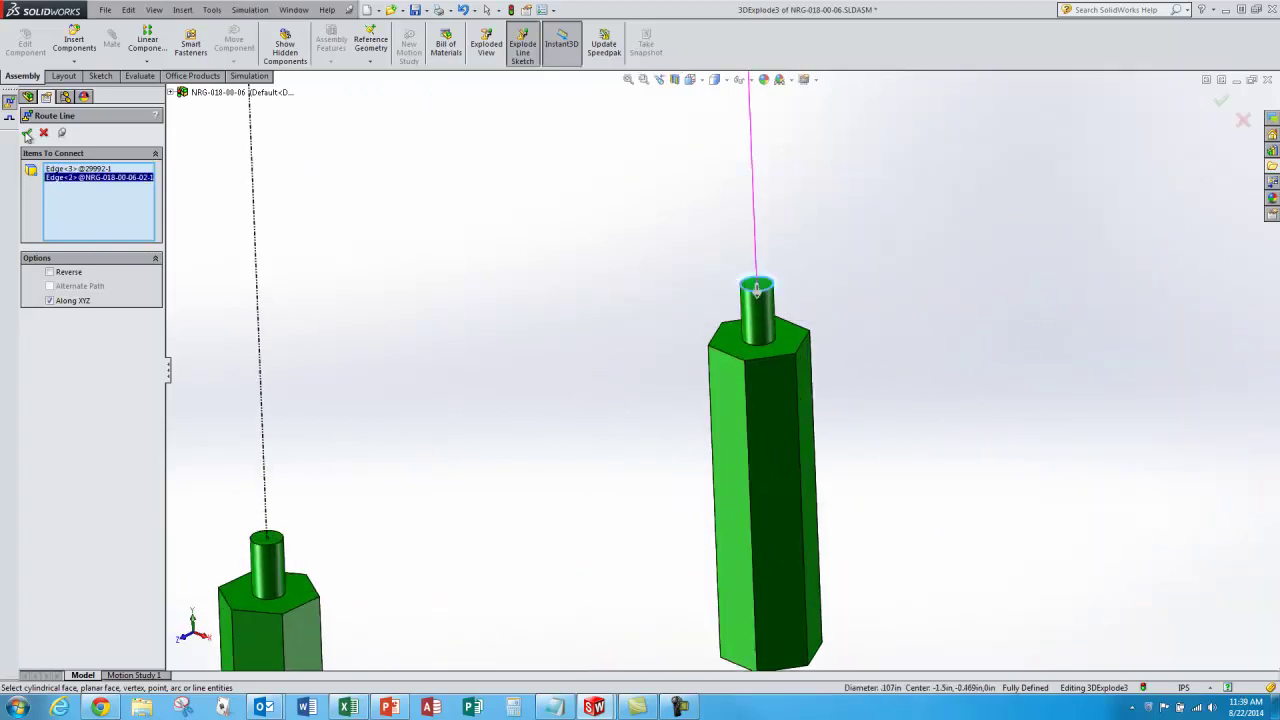
pyautogui.press('Return')
pyautogui.scroll(6, 697, 299)
pyautogui.scroll(-2, 896, 313)
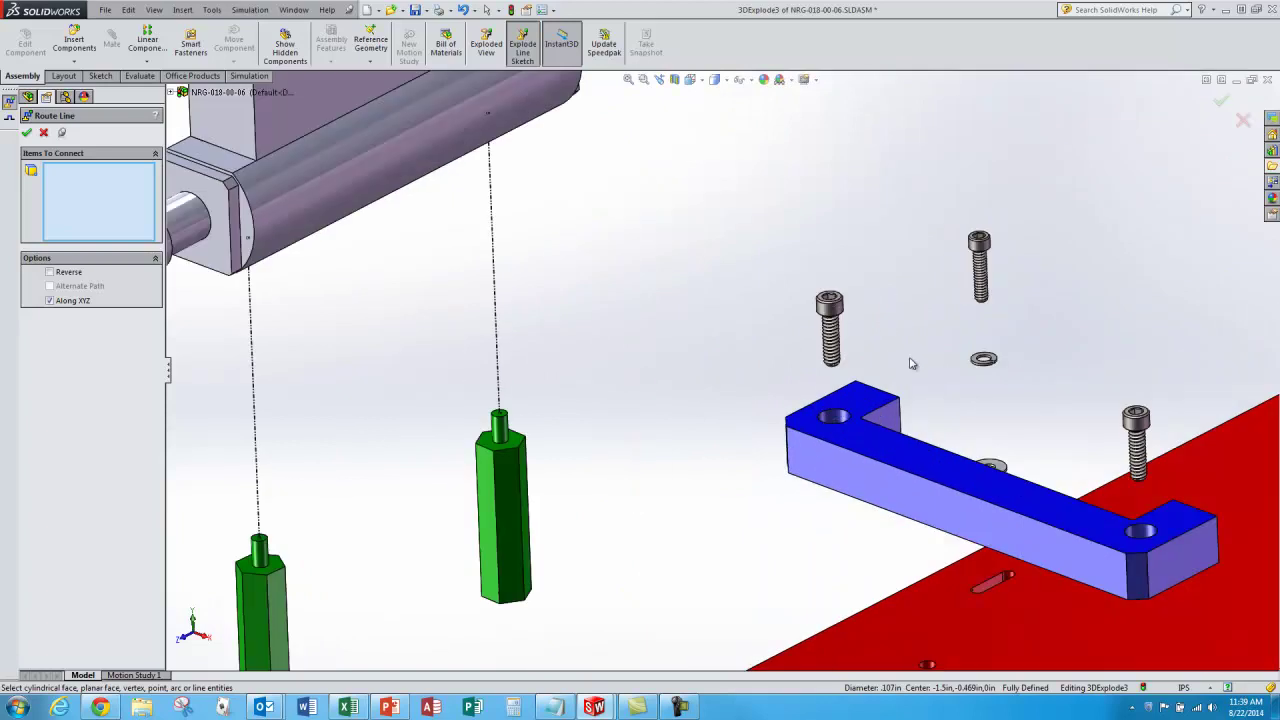
pyautogui.scroll(2, 912, 372)
pyautogui.scroll(-4, 788, 558)
pyautogui.scroll(-5, 788, 558)
# Route a reversed explode line from the red plate's corner hole to its screw's end face.
pyautogui.click(712, 368)
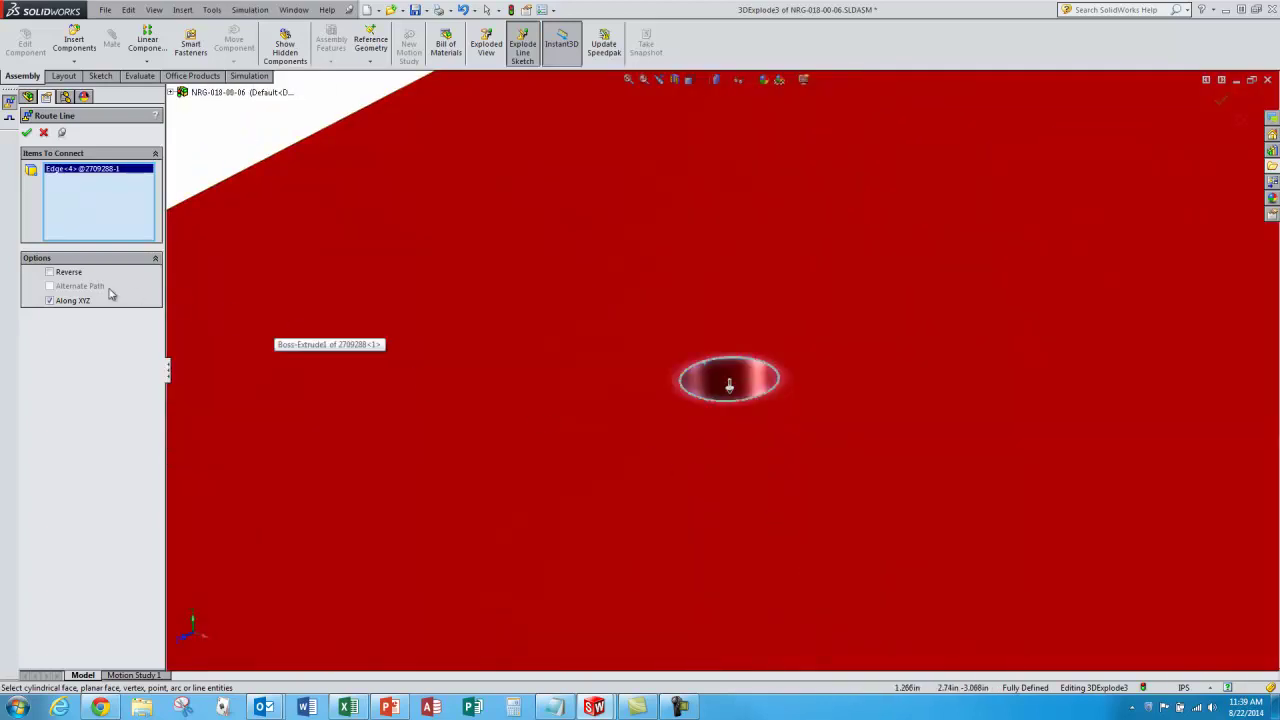
pyautogui.click(49, 271)
pyautogui.scroll(5, 629, 502)
pyautogui.scroll(3, 629, 502)
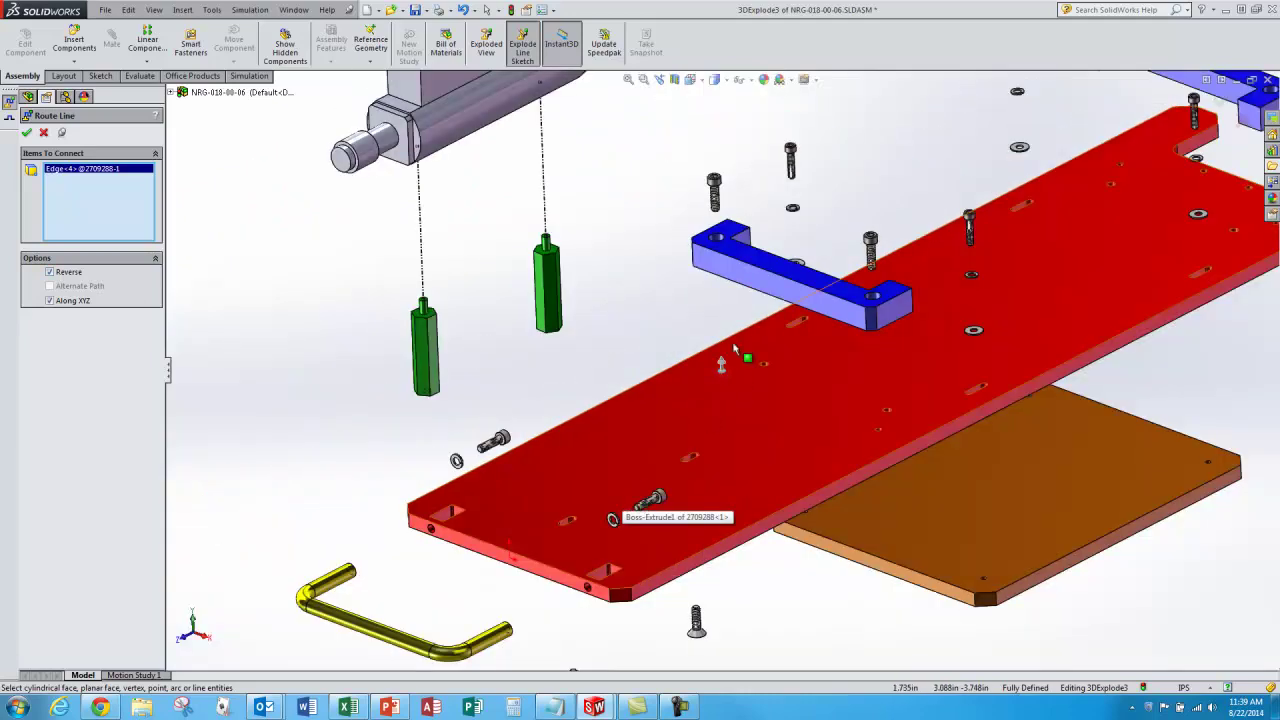
pyautogui.moveTo(629, 502); pyautogui.dragTo(730, 200, button='middle')
pyautogui.scroll(-5, 720, 280)
pyautogui.scroll(-5, 720, 282)
pyautogui.click(742, 195)
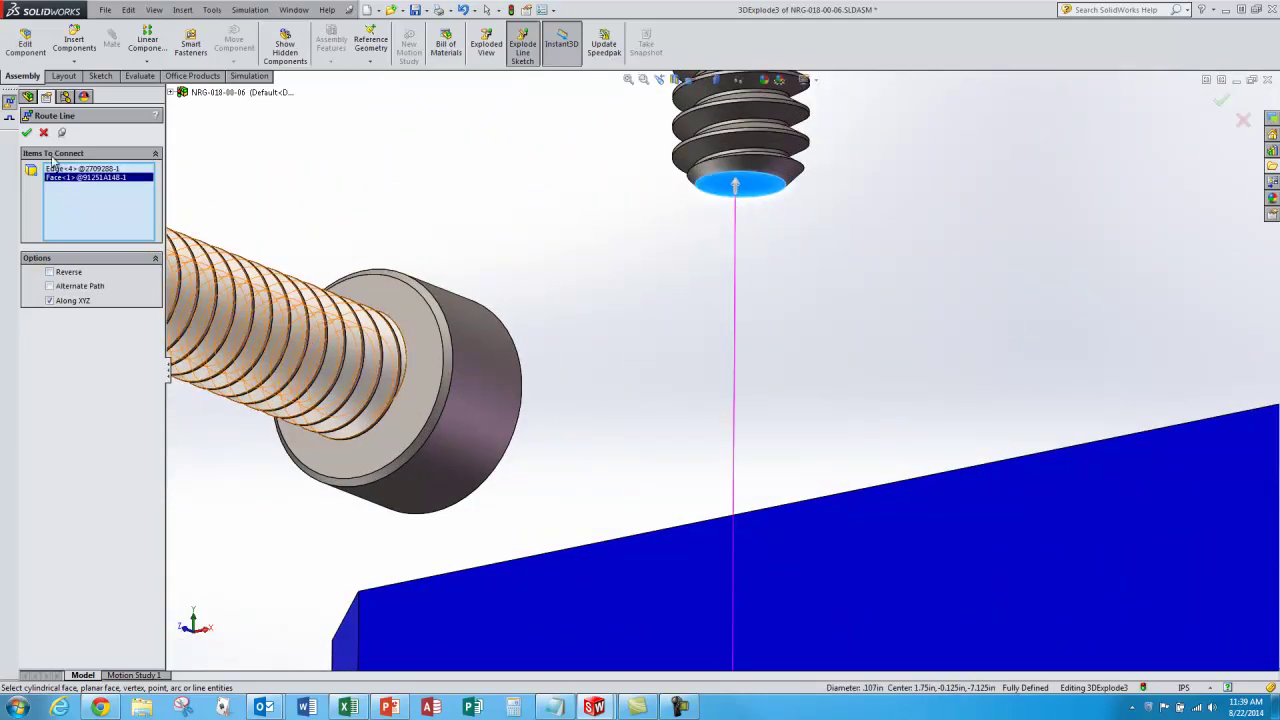
pyautogui.click(27, 132)
# Route a reversed explode line from the plate's slot edge to the side screw.
pyautogui.scroll(8, 529, 276)
pyautogui.moveTo(610, 280); pyautogui.dragTo(612, 407, button='middle')
pyautogui.scroll(4, 612, 407)
pyautogui.scroll(-3, 603, 575)
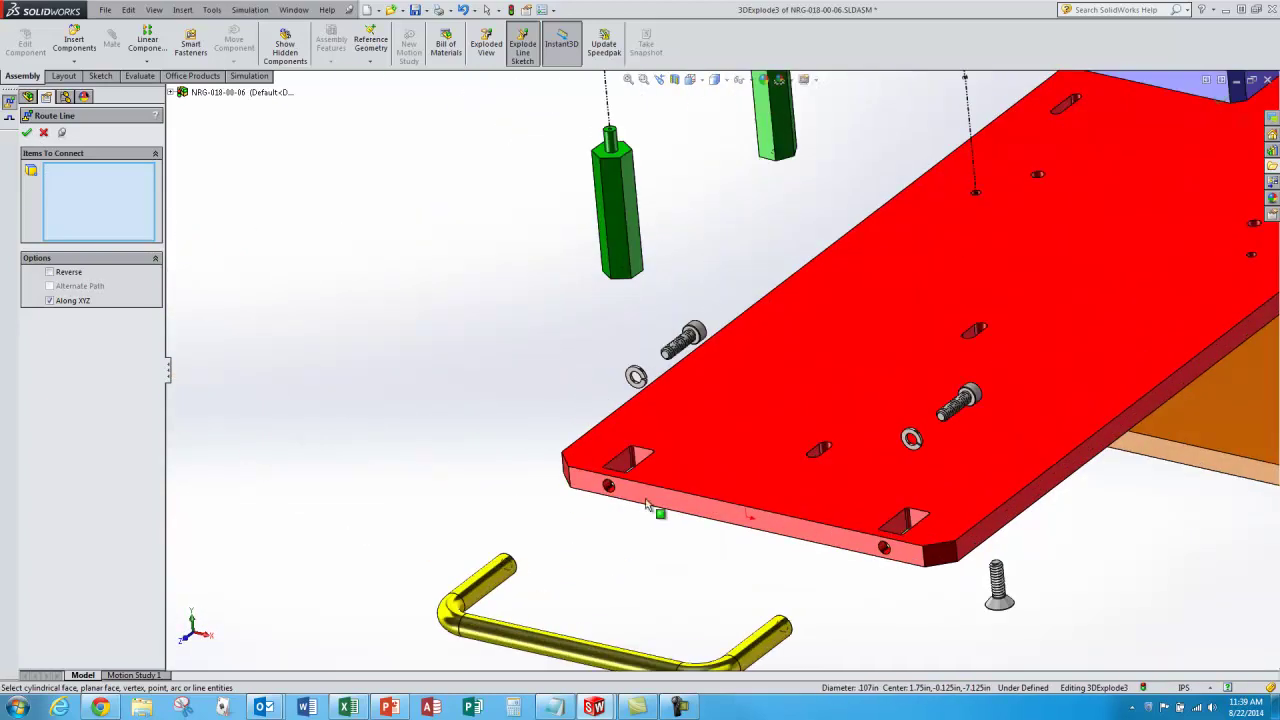
pyautogui.moveTo(651, 492); pyautogui.dragTo(579, 643, button='middle')
pyautogui.scroll(-5, 645, 467)
pyautogui.click(740, 318)
pyautogui.scroll(5, 571, 429)
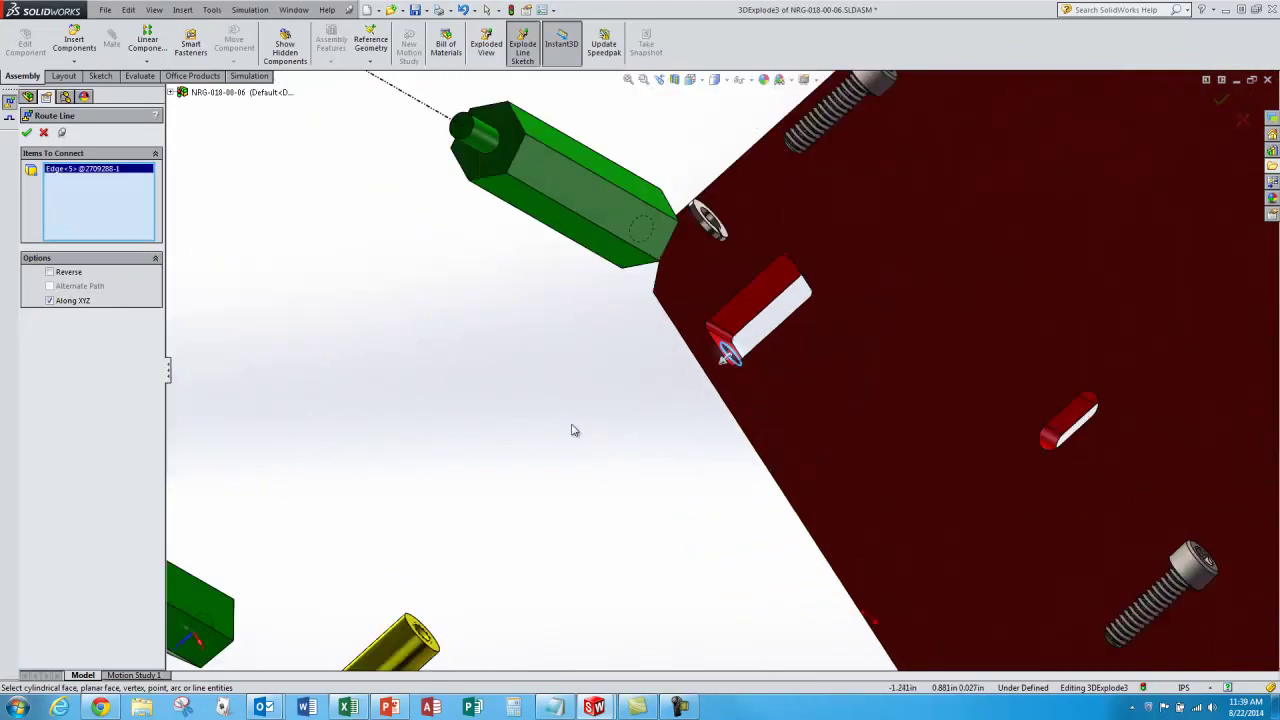
pyautogui.moveTo(571, 429); pyautogui.dragTo(735, 298, button='middle')
pyautogui.click(73, 271)
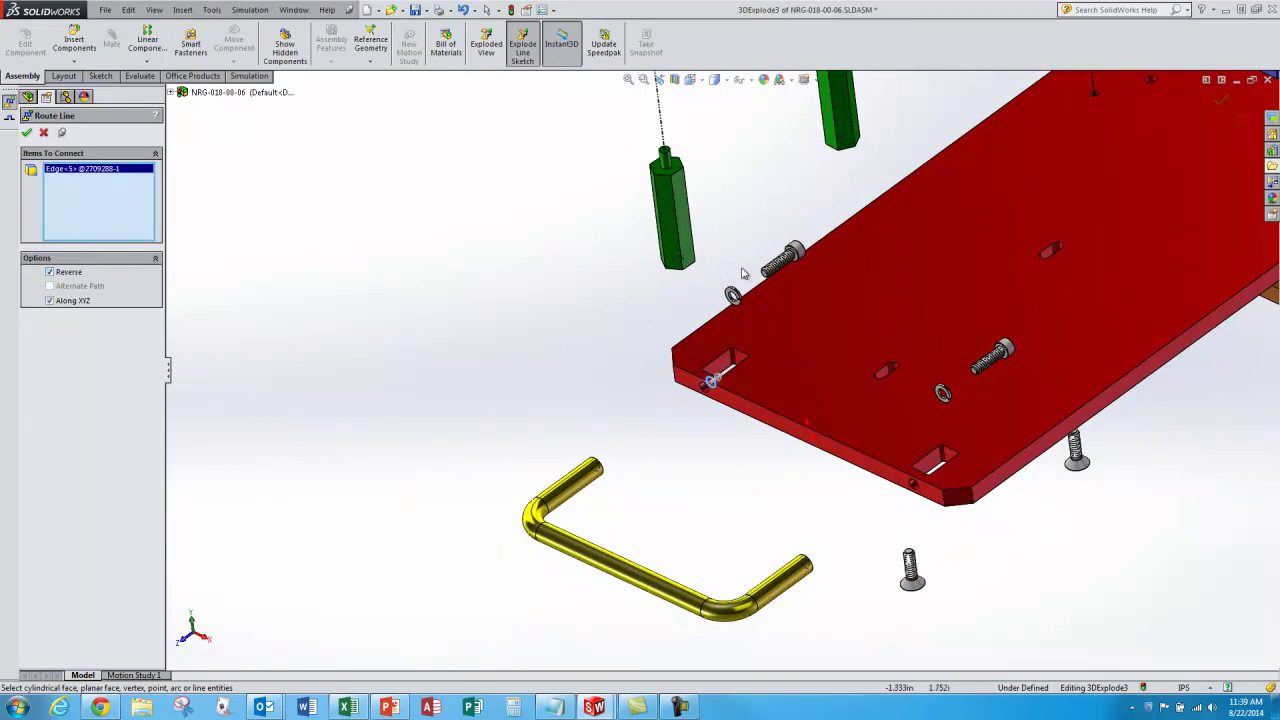
pyautogui.scroll(-6, 768, 258)
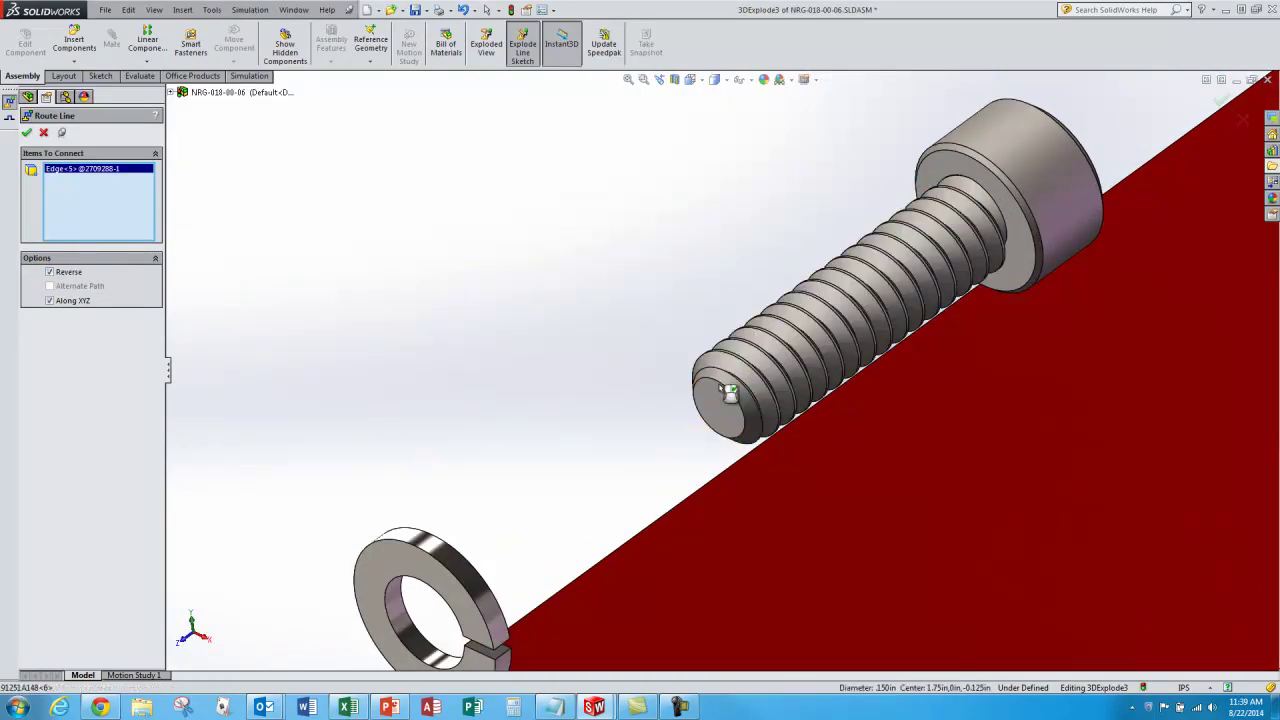
pyautogui.click(730, 392)
pyautogui.scroll(5, 663, 366)
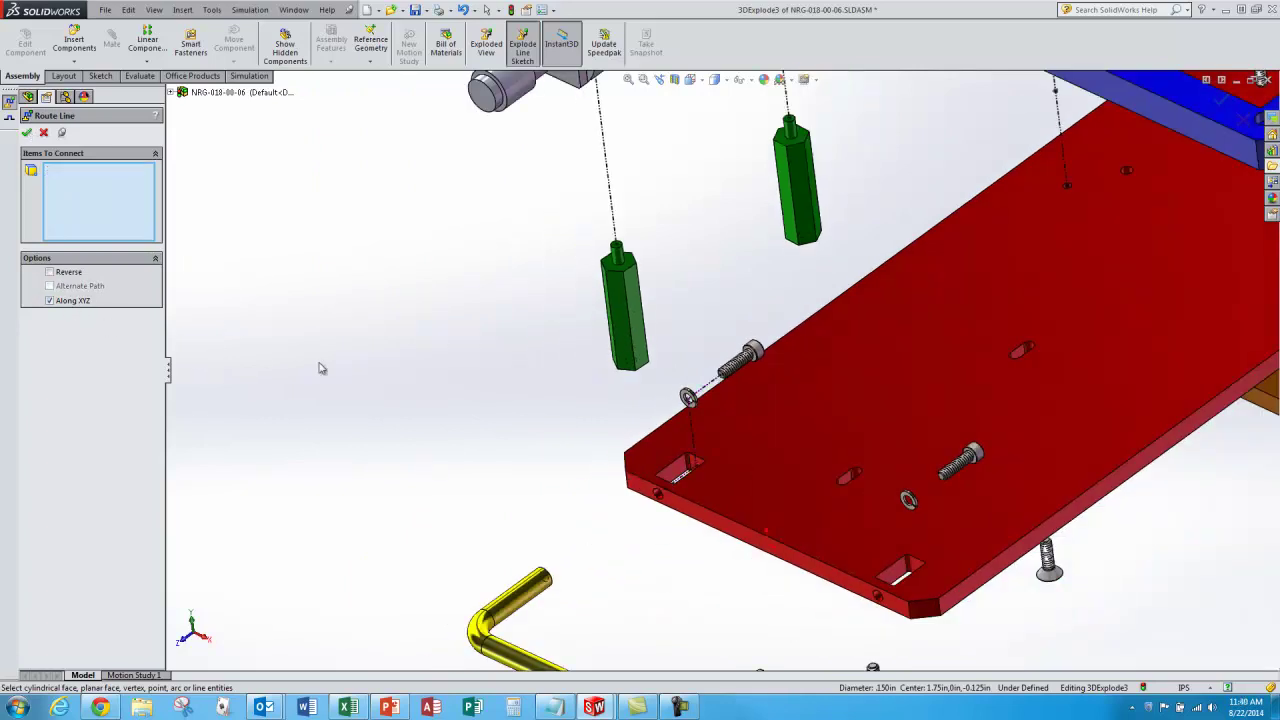
pyautogui.click(28, 133)
pyautogui.press('f')
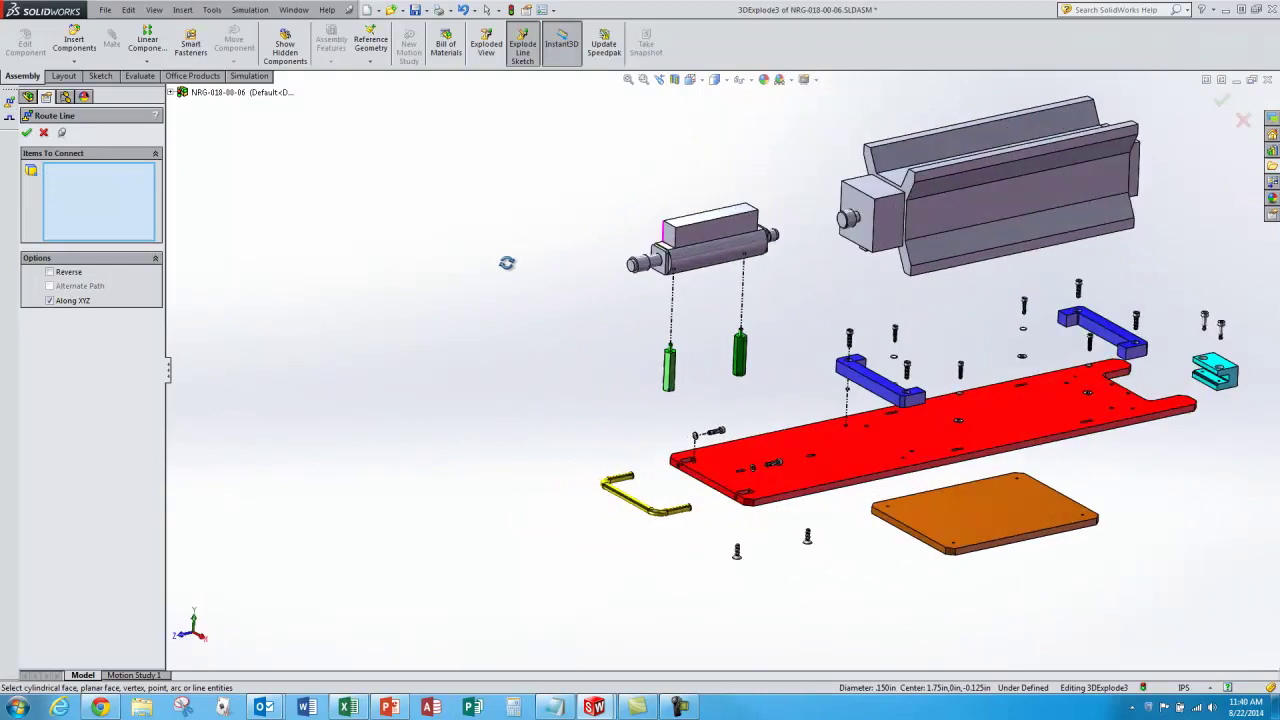
# Start an explode line at a red plate mounting hole edge with the direction reversed.
pyautogui.scroll(-5, 1218, 345)
pyautogui.scroll(-8, 811, 432)
pyautogui.click(848, 549)
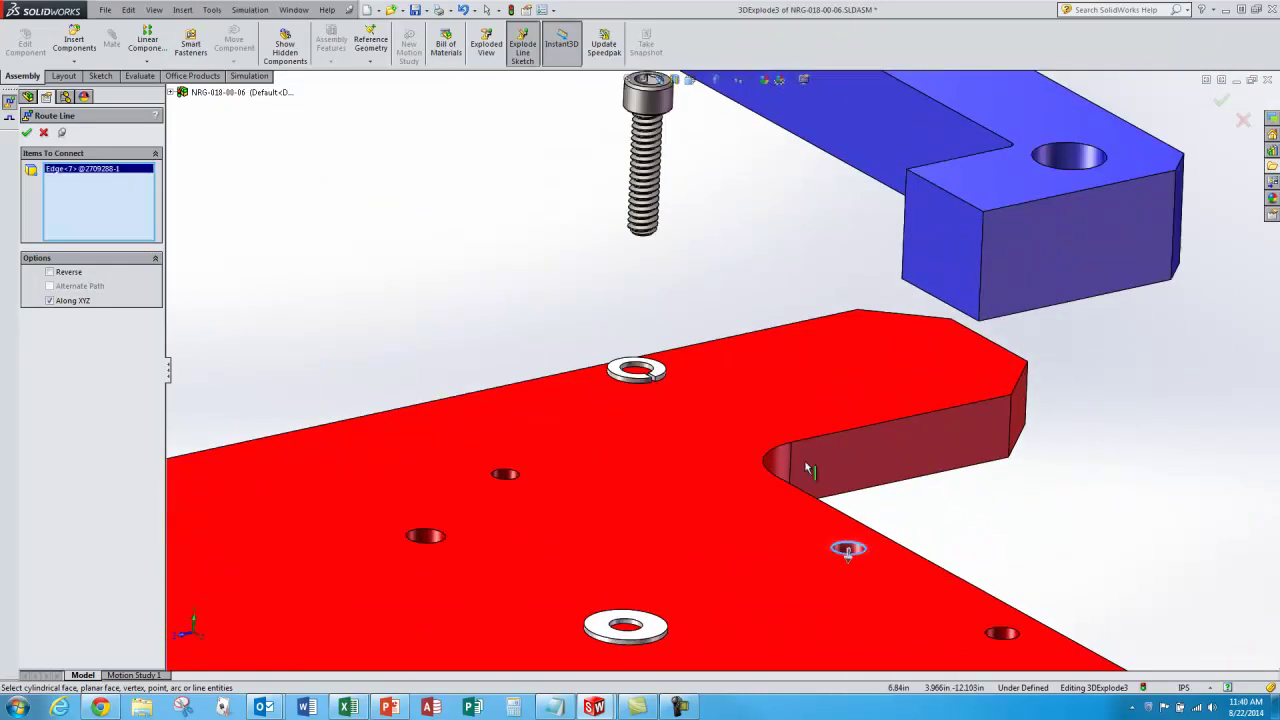
pyautogui.scroll(8, 855, 550)
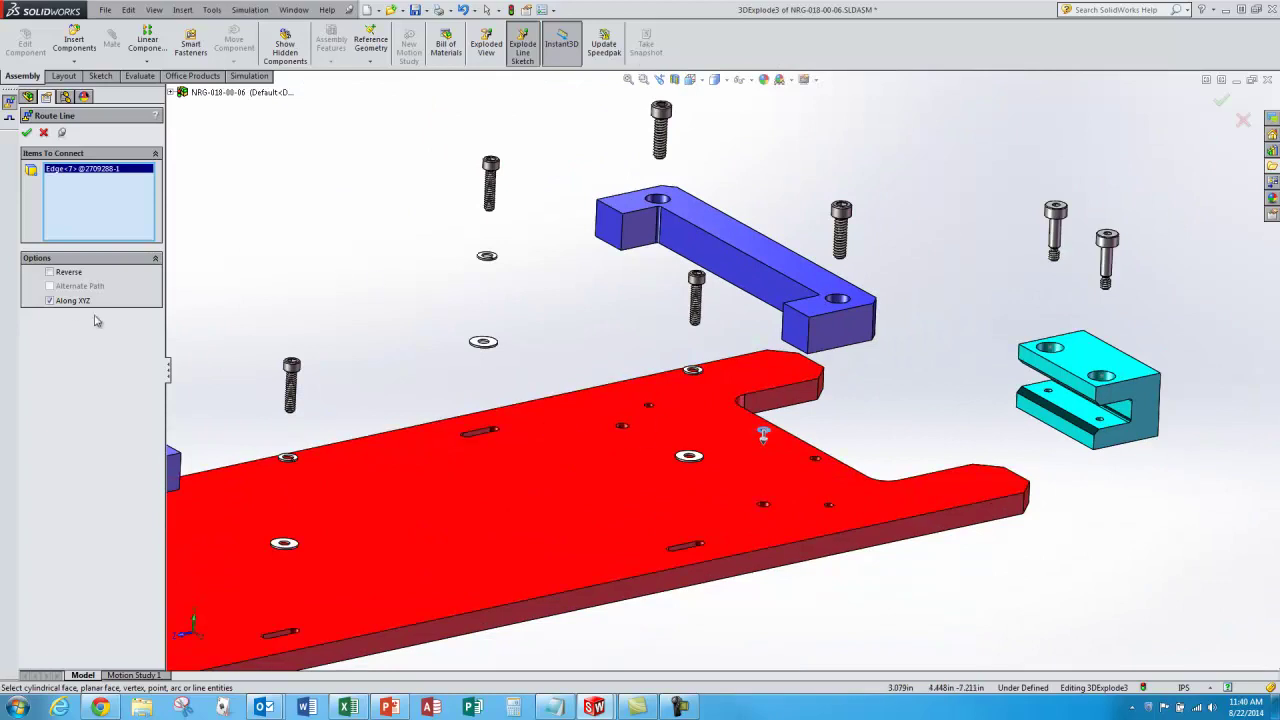
pyautogui.click(58, 273)
# End the line on the screw's end face, linking the cyan block, and accept it.
pyautogui.hotkey('shift', 'Down')
pyautogui.scroll(-6, 1037, 323)
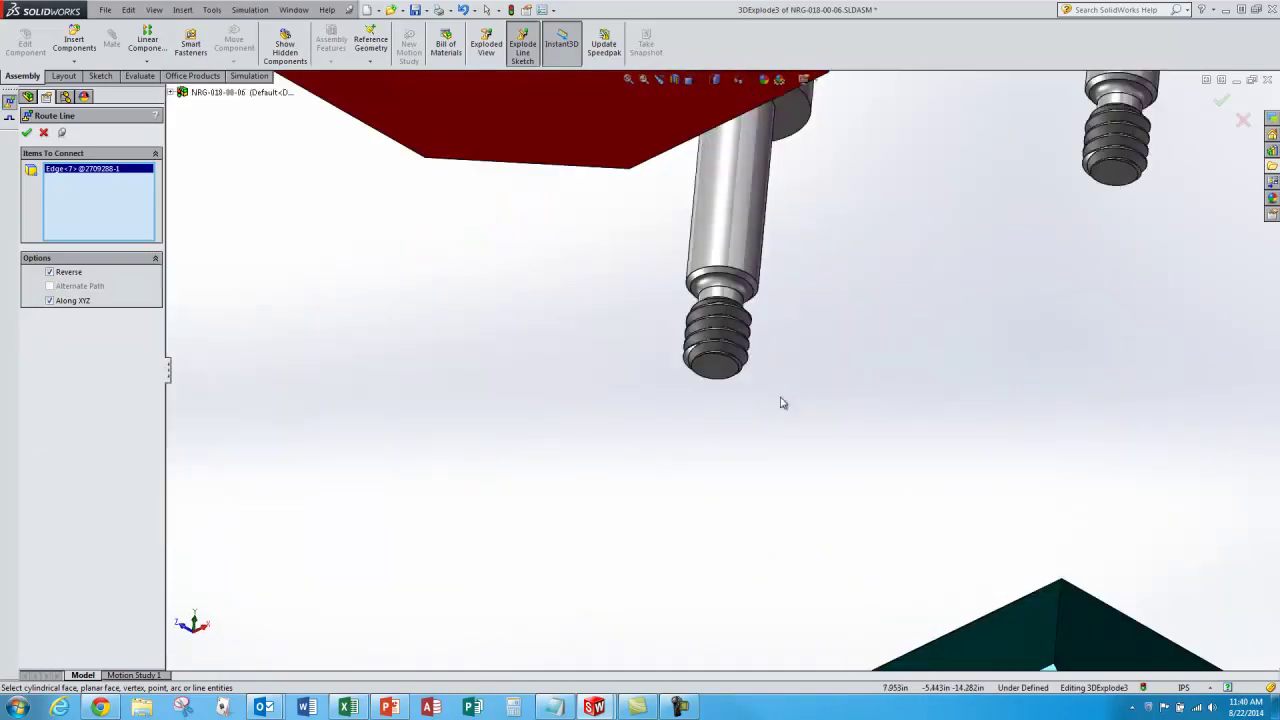
pyautogui.click(713, 376)
pyautogui.scroll(6, 714, 377)
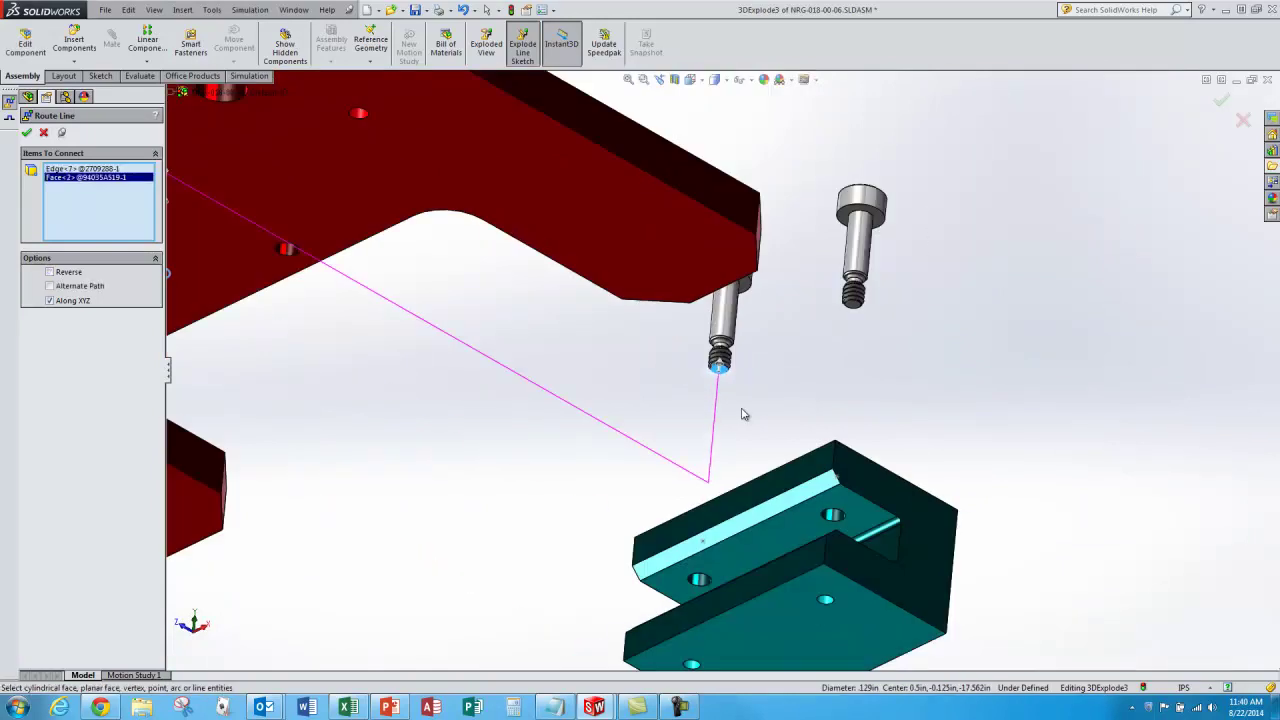
pyautogui.moveTo(715, 377); pyautogui.dragTo(606, 437, button='middle')
pyautogui.click(27, 132)
pyautogui.scroll(5, 766, 506)
pyautogui.scroll(-4, 556, 185)
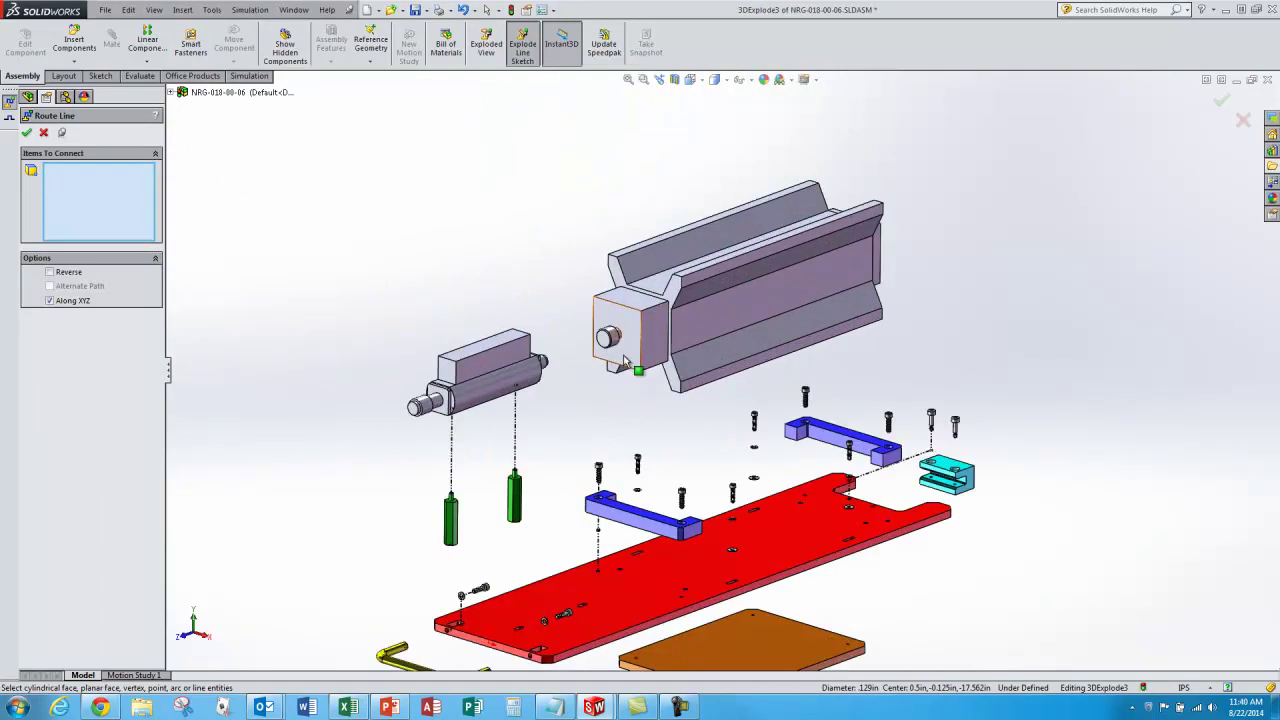
pyautogui.scroll(-2, 645, 375)
pyautogui.scroll(1, 645, 375)
pyautogui.scroll(2, 645, 375)
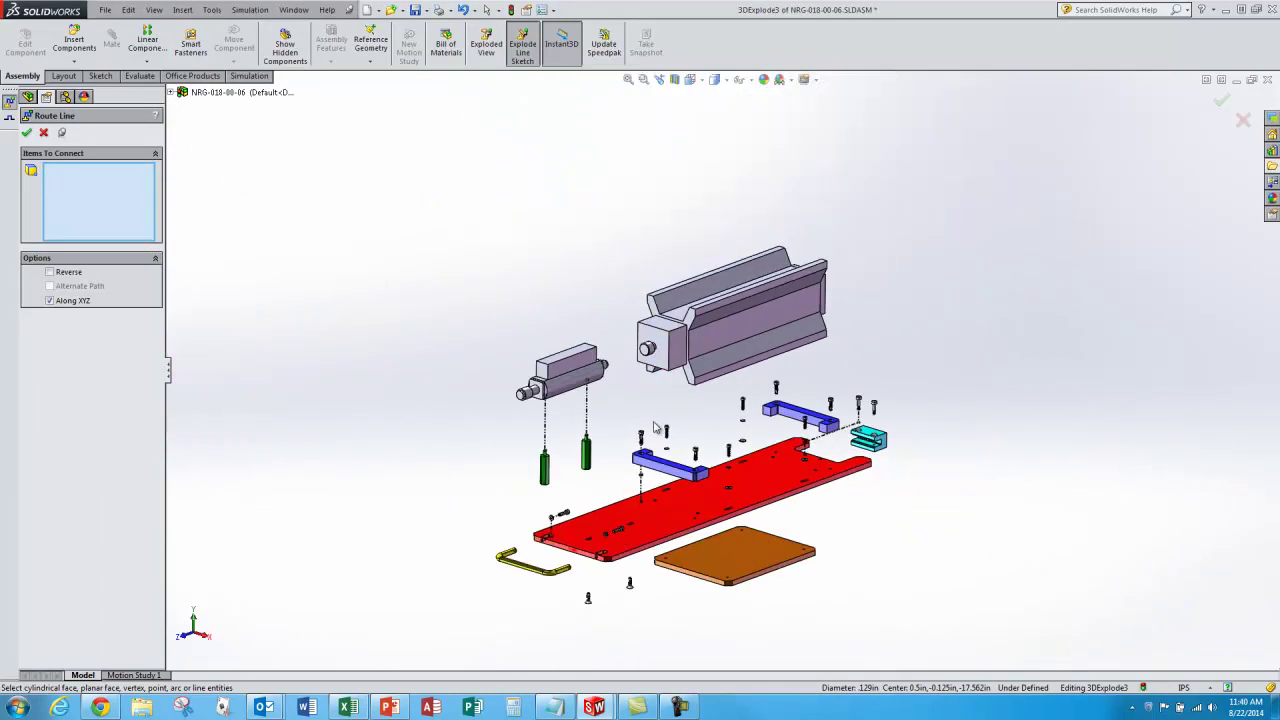
pyautogui.scroll(-3, 706, 413)
pyautogui.scroll(2, 706, 413)
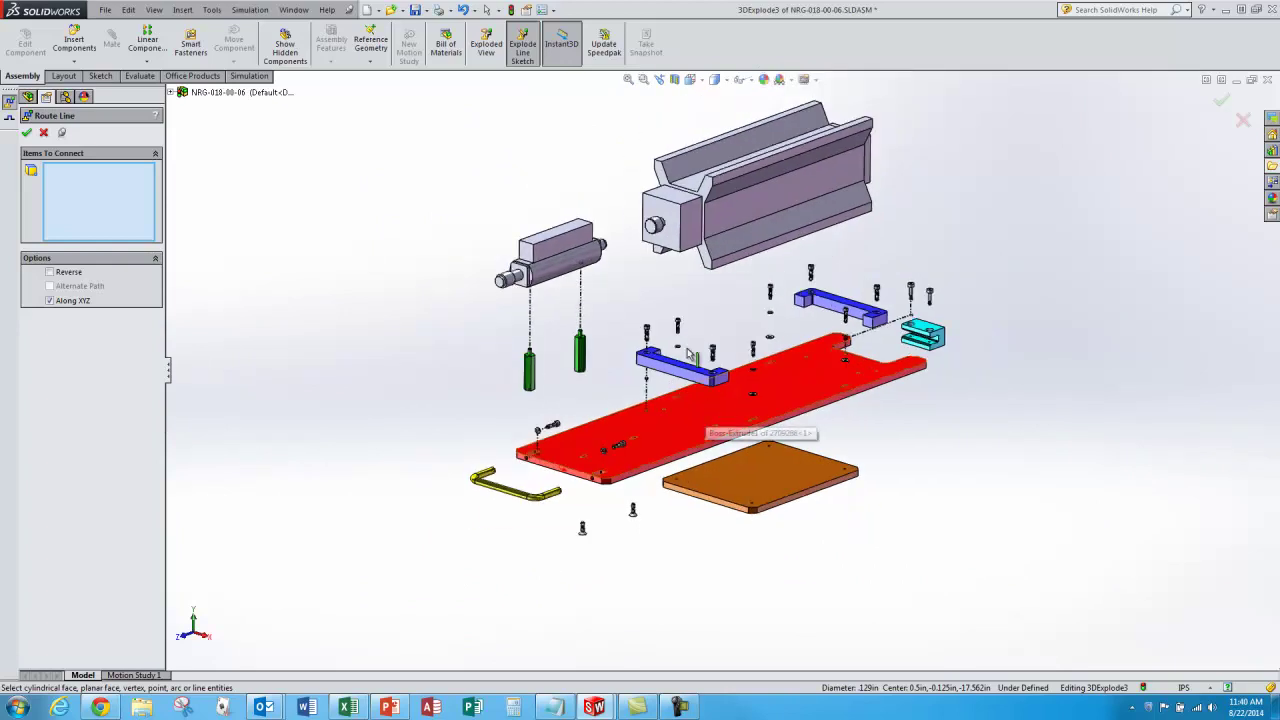
# Close Route Line, rebuild and save the NRG-018-00-06 assembly, and exit the explode line sketch.
pyautogui.click(27, 133)
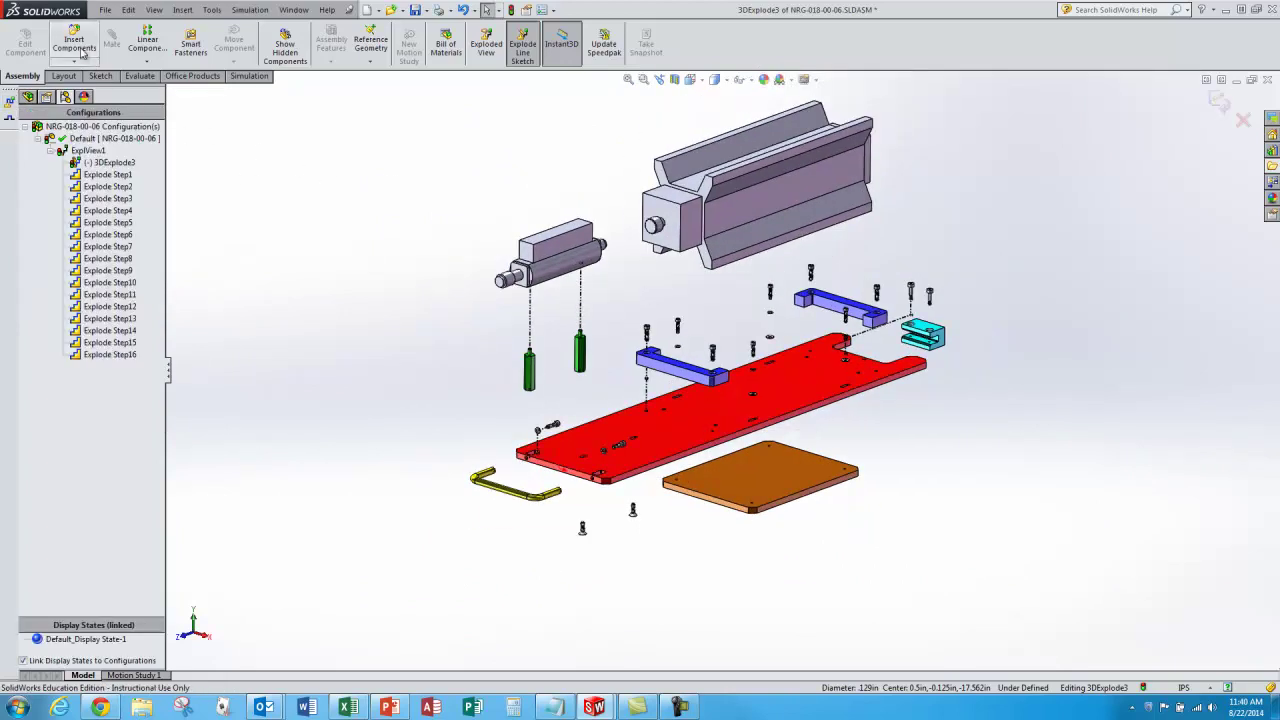
pyautogui.click(105, 10)
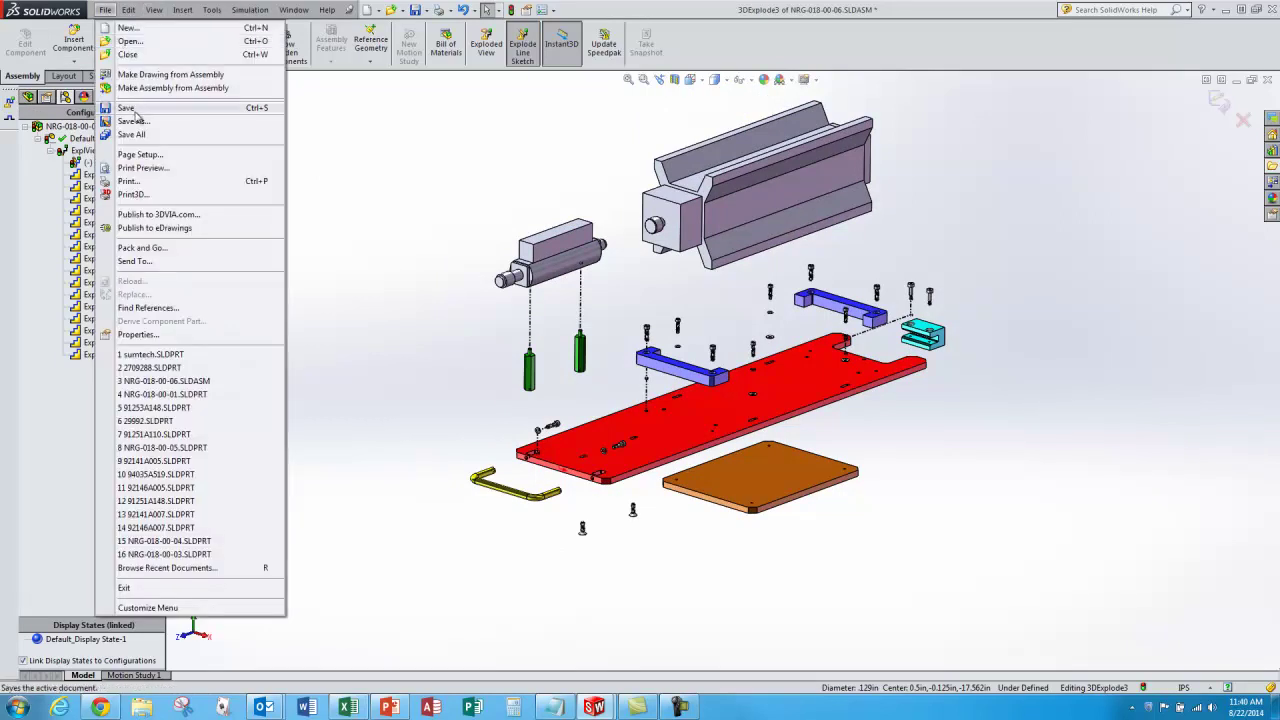
pyautogui.press('Escape')
pyautogui.hotkey('ctrl', 's')
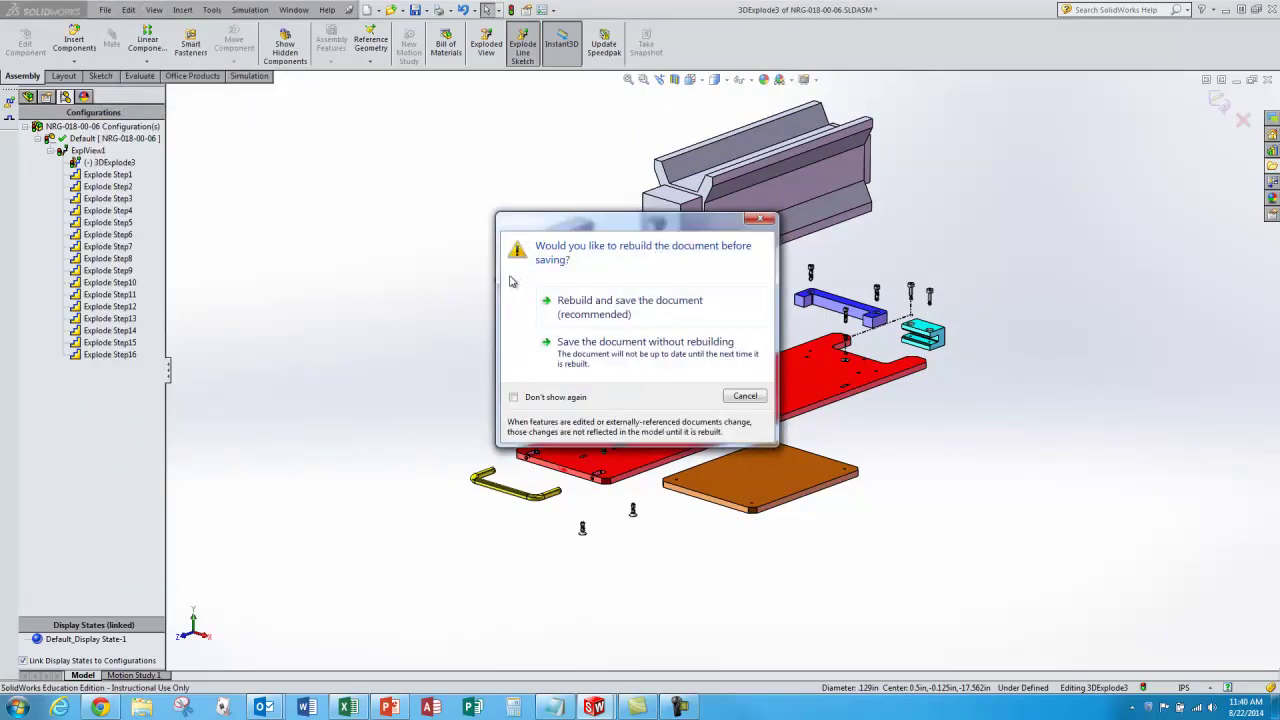
pyautogui.click(620, 310)
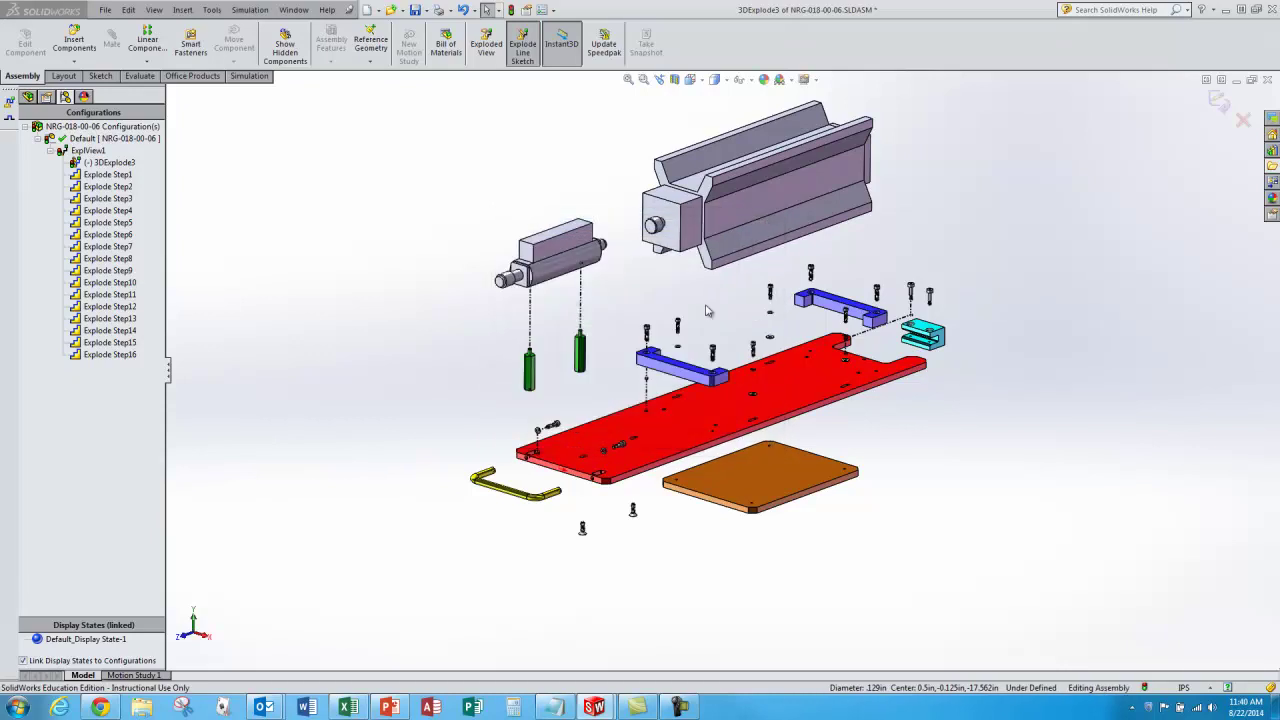
pyautogui.click(522, 46)
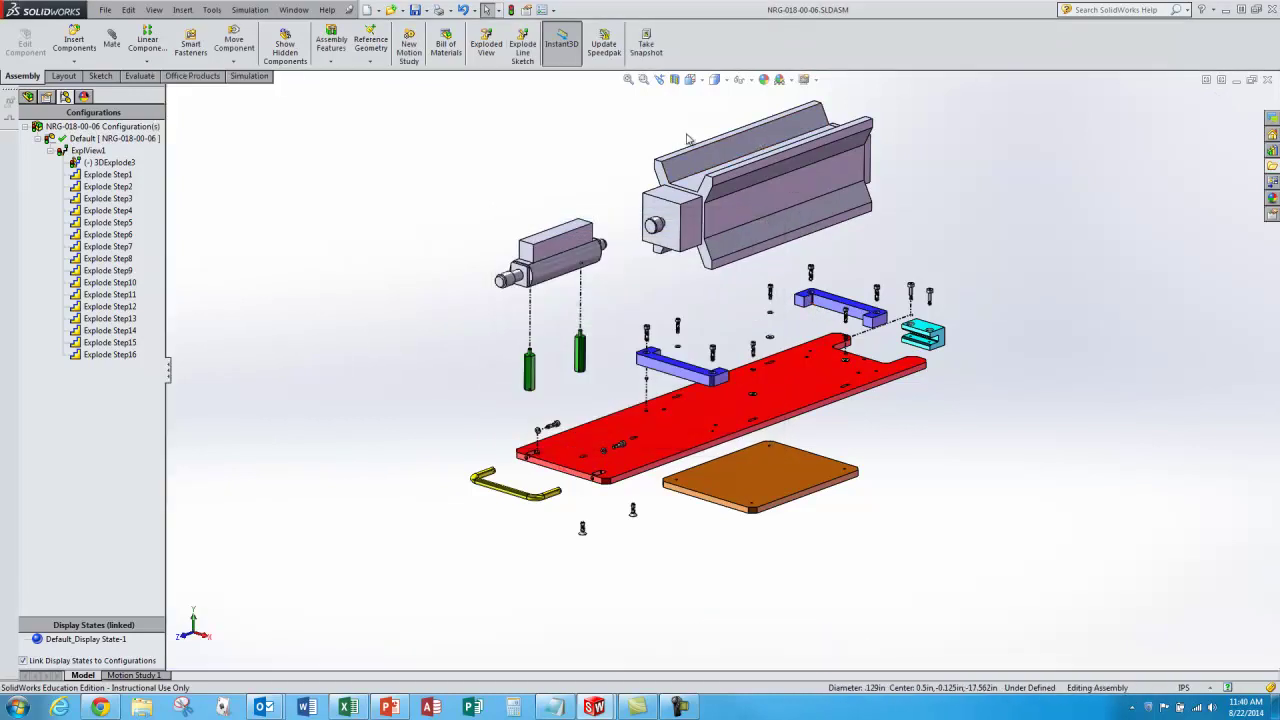
pyautogui.scroll(-2, 687, 140)
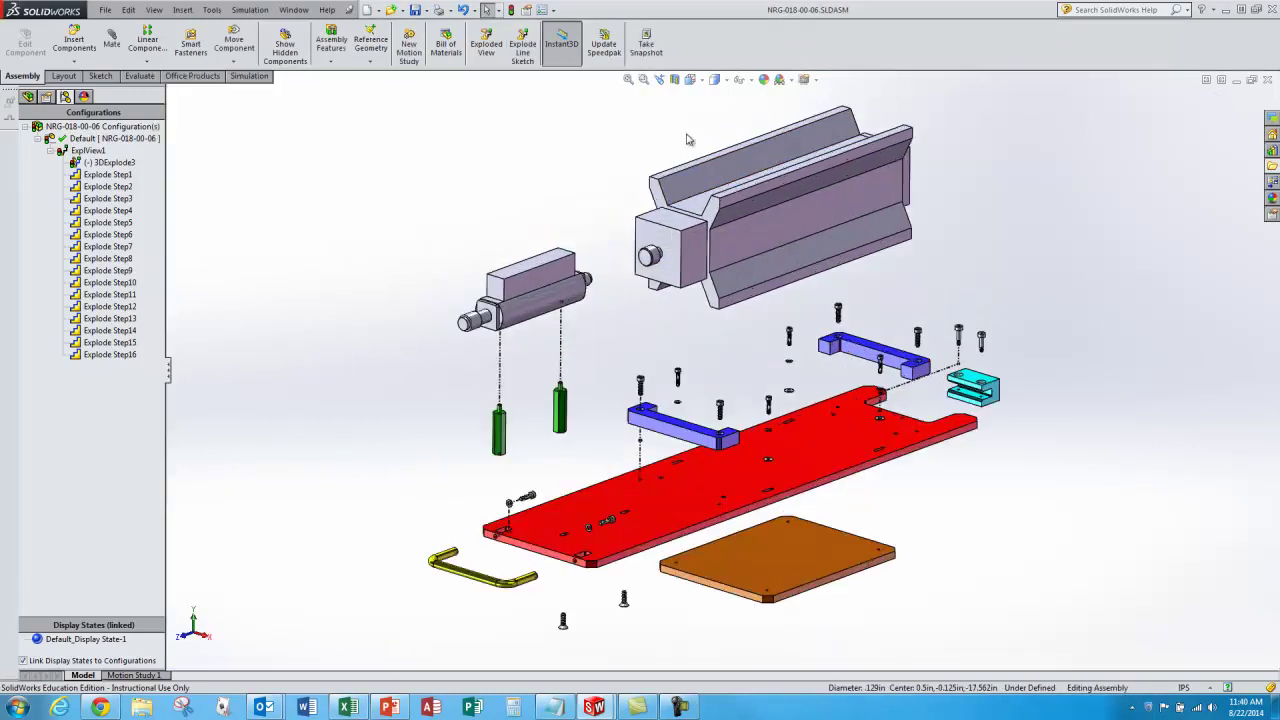
# Create a new drawing from the ACC_D_Landscape template.
pyautogui.click(105, 14)
pyautogui.click(129, 28)
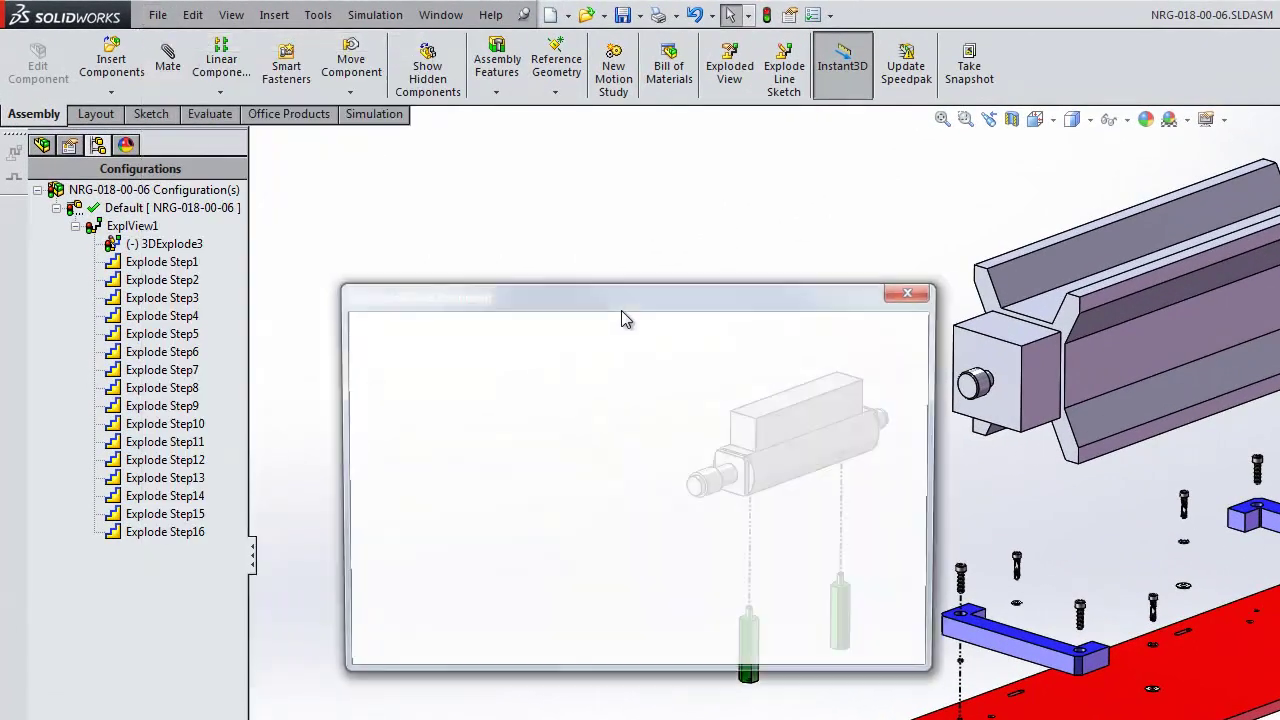
pyautogui.click(462, 447)
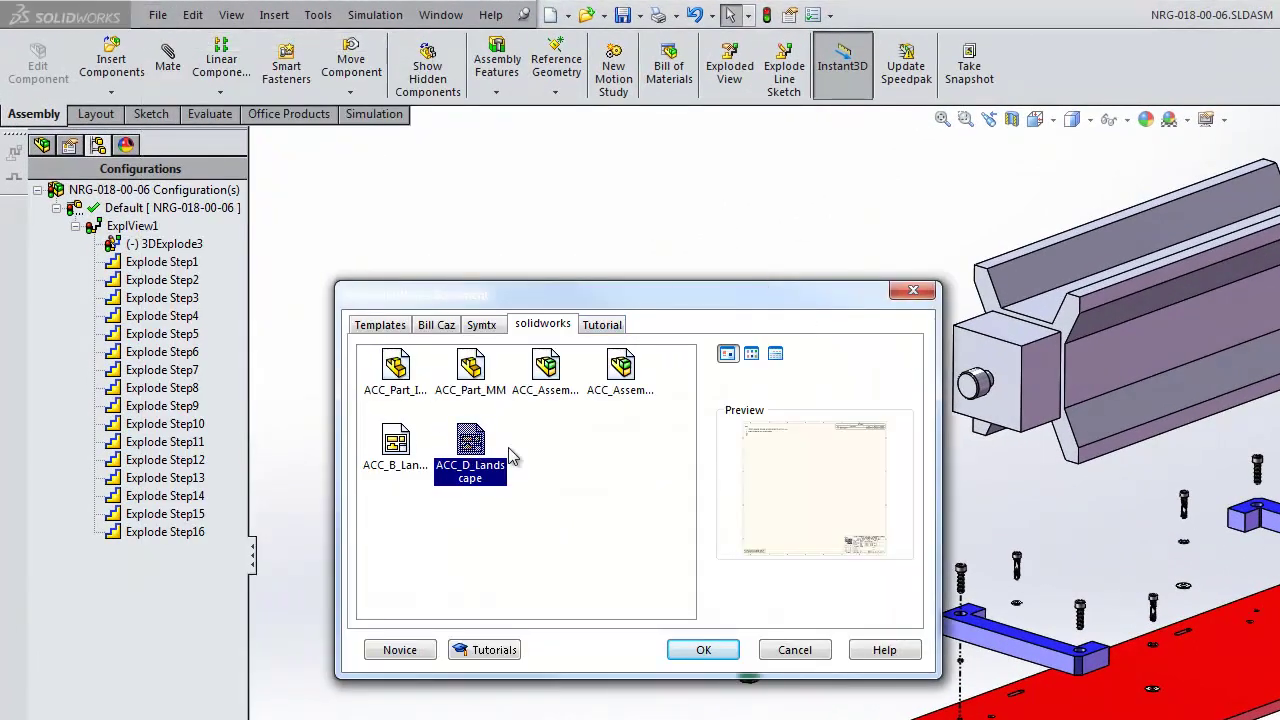
pyautogui.click(704, 651)
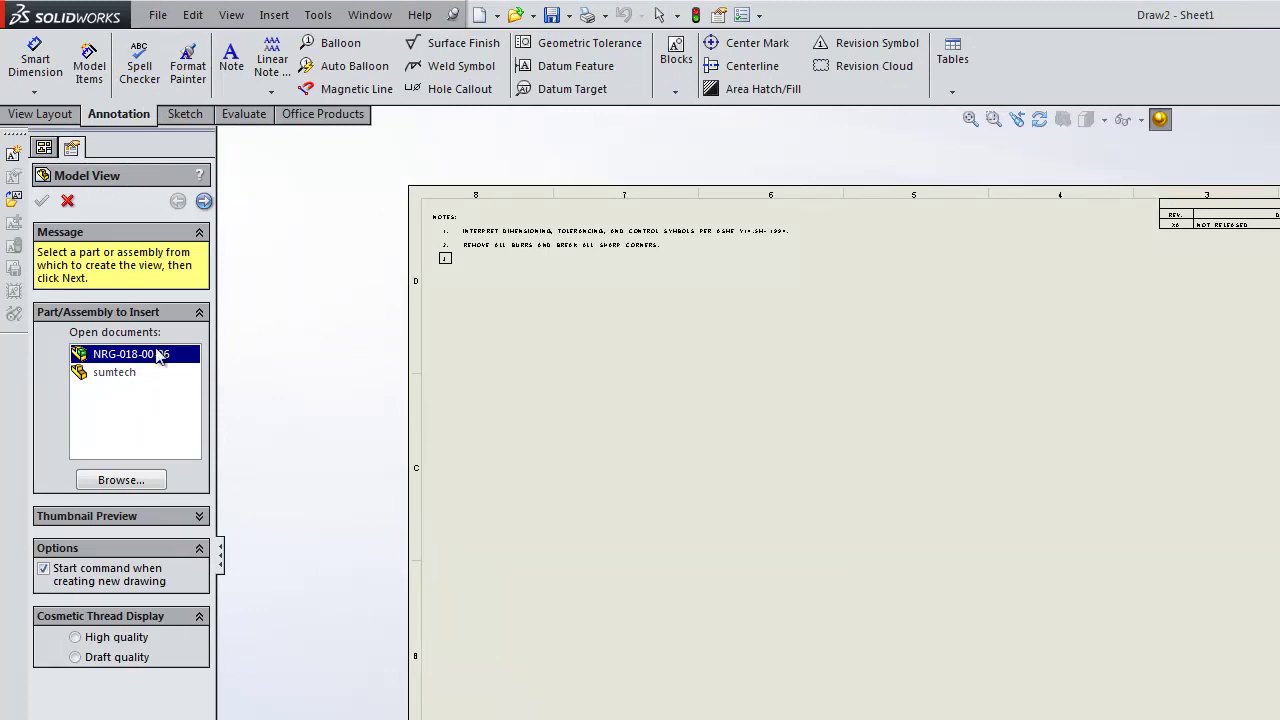
# Place an isometric exploded view of NRG-018-00-06 on the sheet as Drawing View1.
pyautogui.click(203, 201)
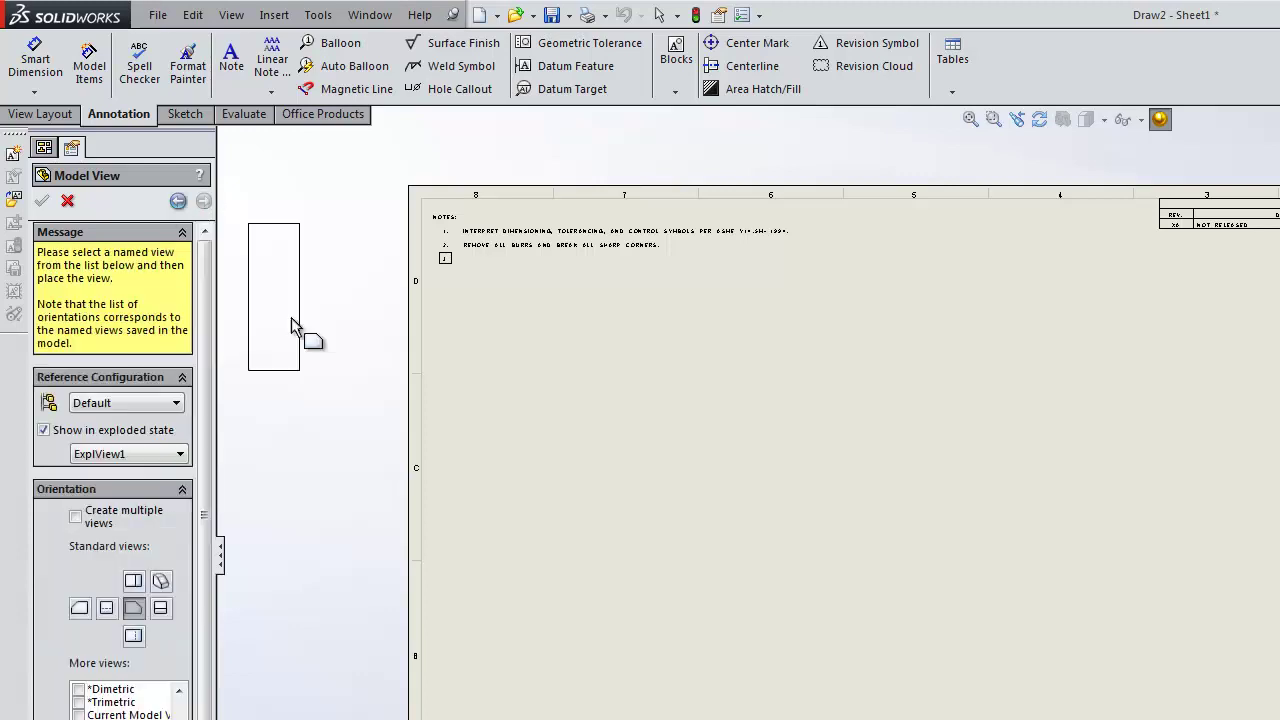
pyautogui.click(161, 581)
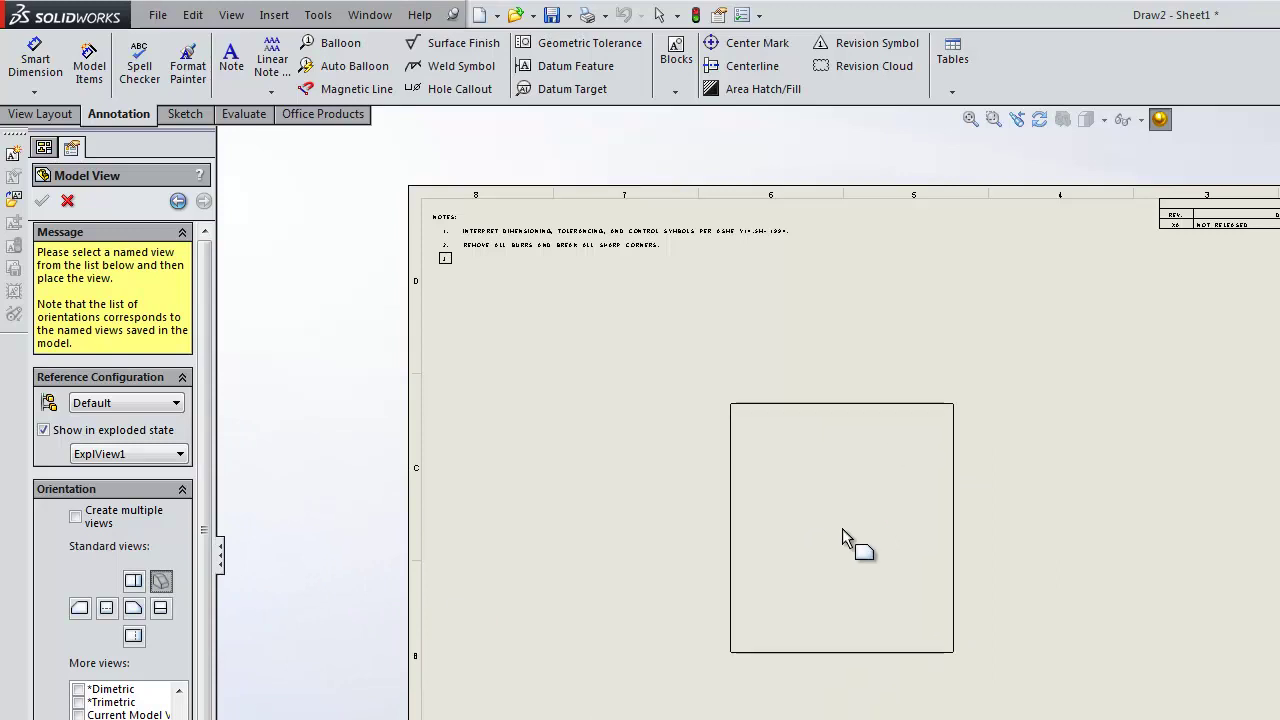
pyautogui.click(978, 536)
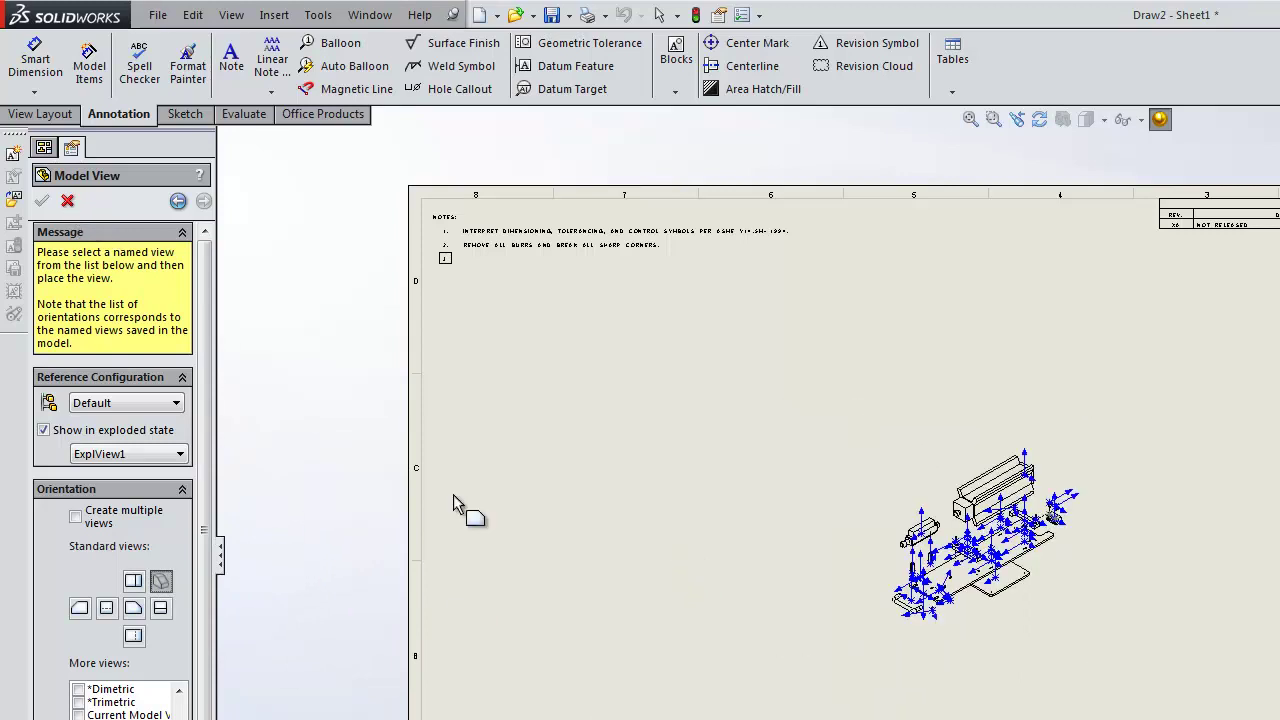
pyautogui.click(67, 200)
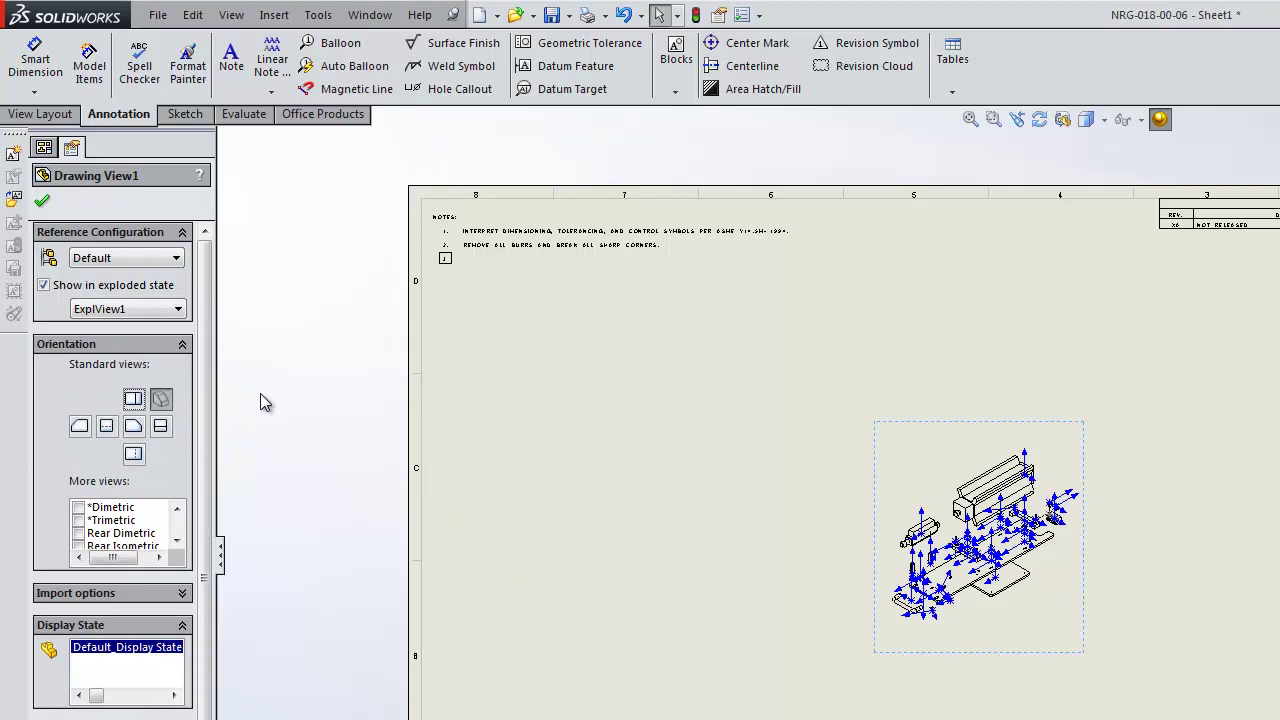
pyautogui.click(42, 201)
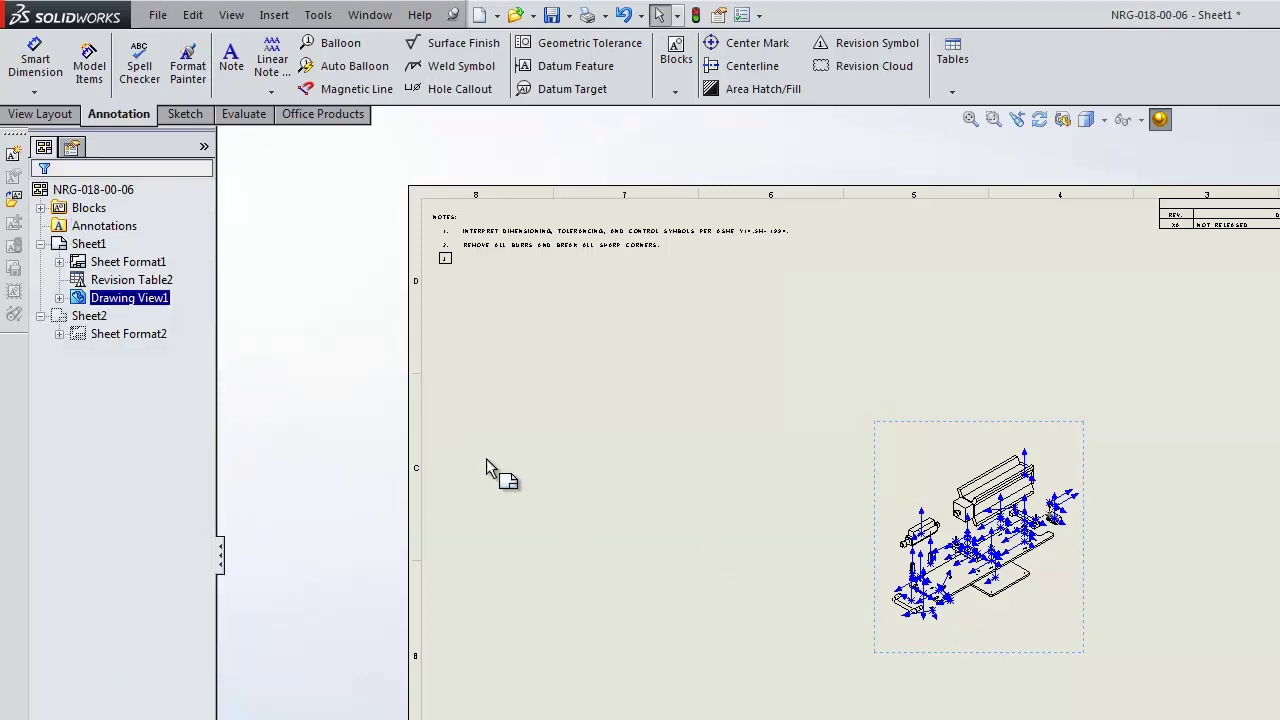
# Enlarge the view by changing the sheet scale in Sheet Properties, scaling only annotation positions.
pyautogui.keyDown('ctrl'); pyautogui.click(101, 263); pyautogui.keyUp('ctrl')
pyautogui.rightClick(95, 262)
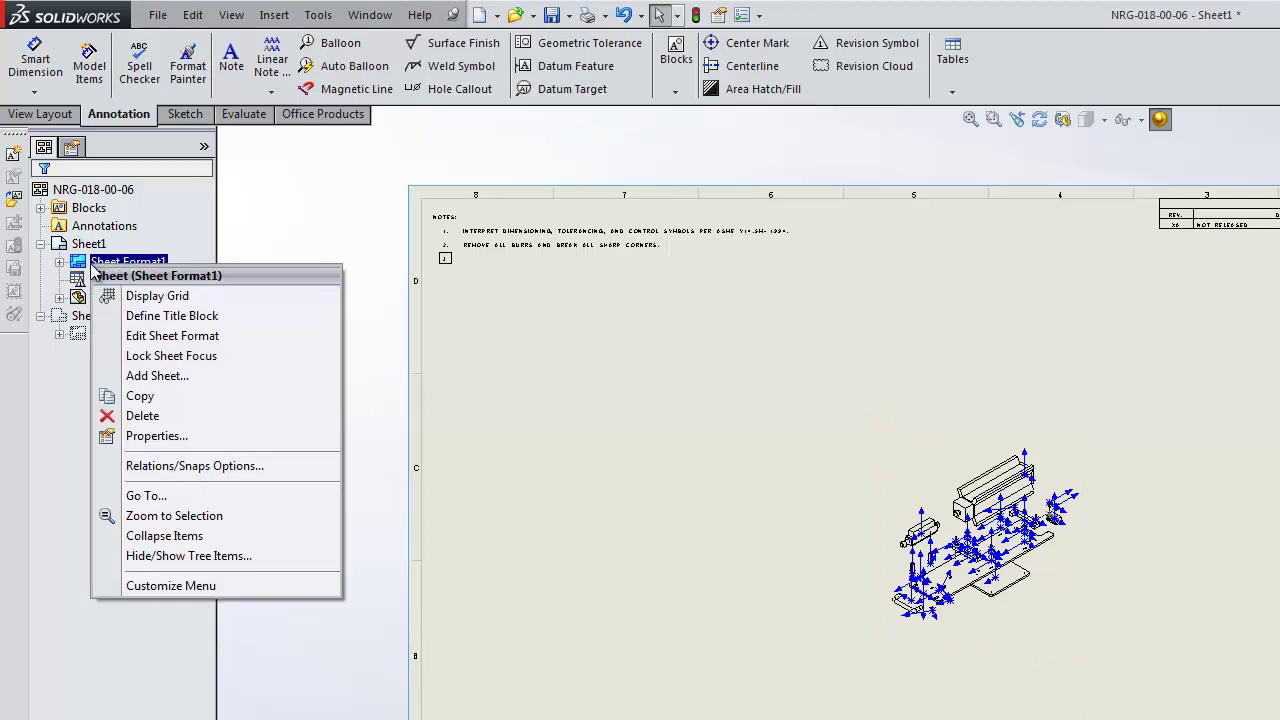
pyautogui.click(160, 436)
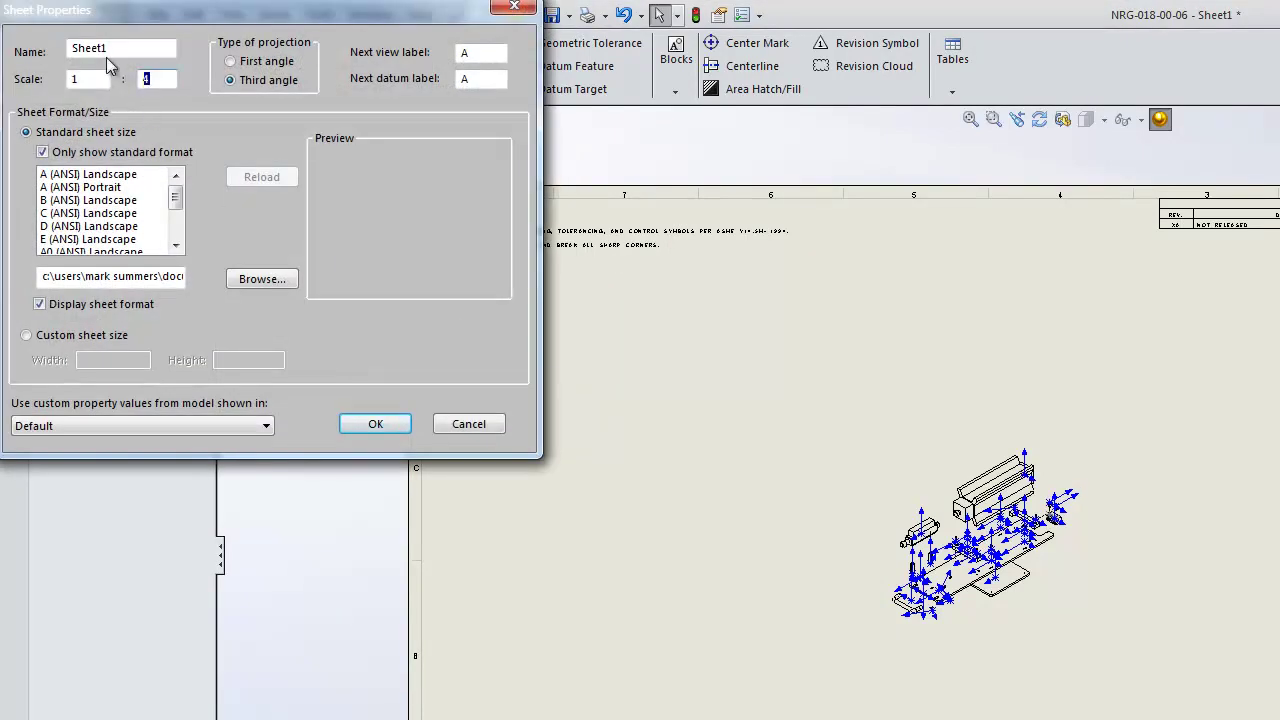
pyautogui.click(371, 430)
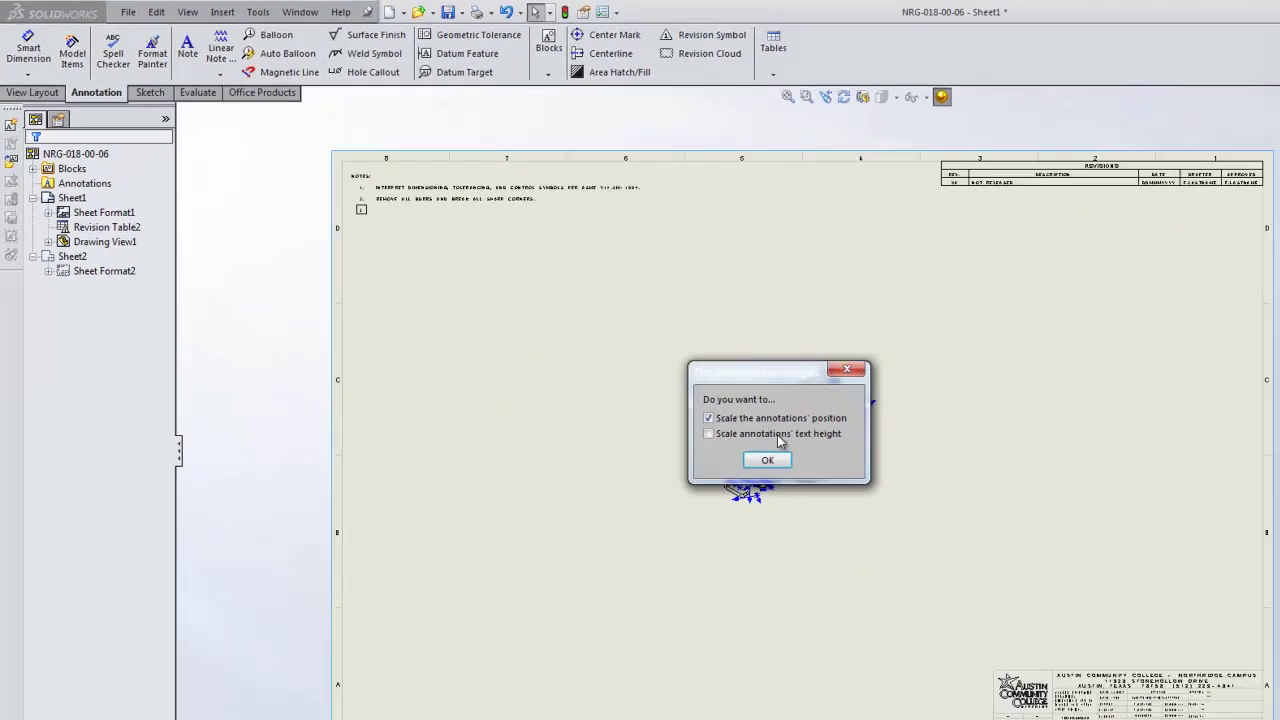
pyautogui.click(731, 438)
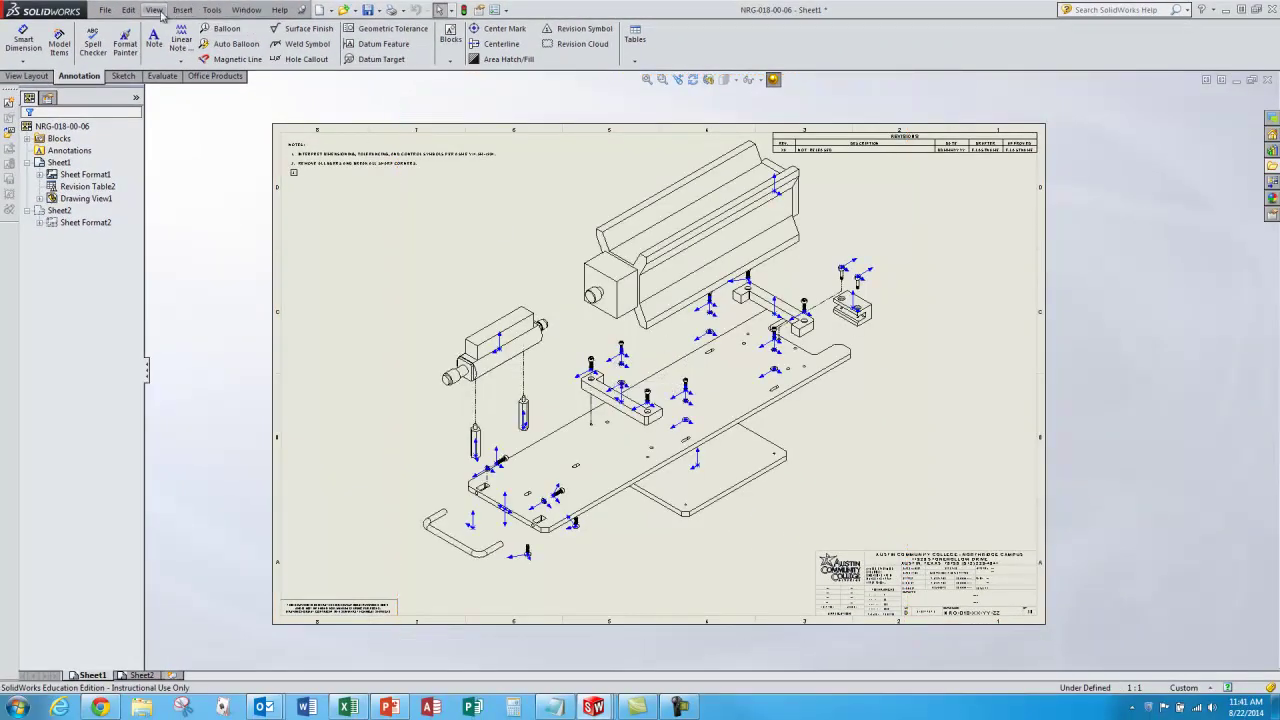
# Hide the origin markers in the drawing through the View menu.
pyautogui.click(155, 10)
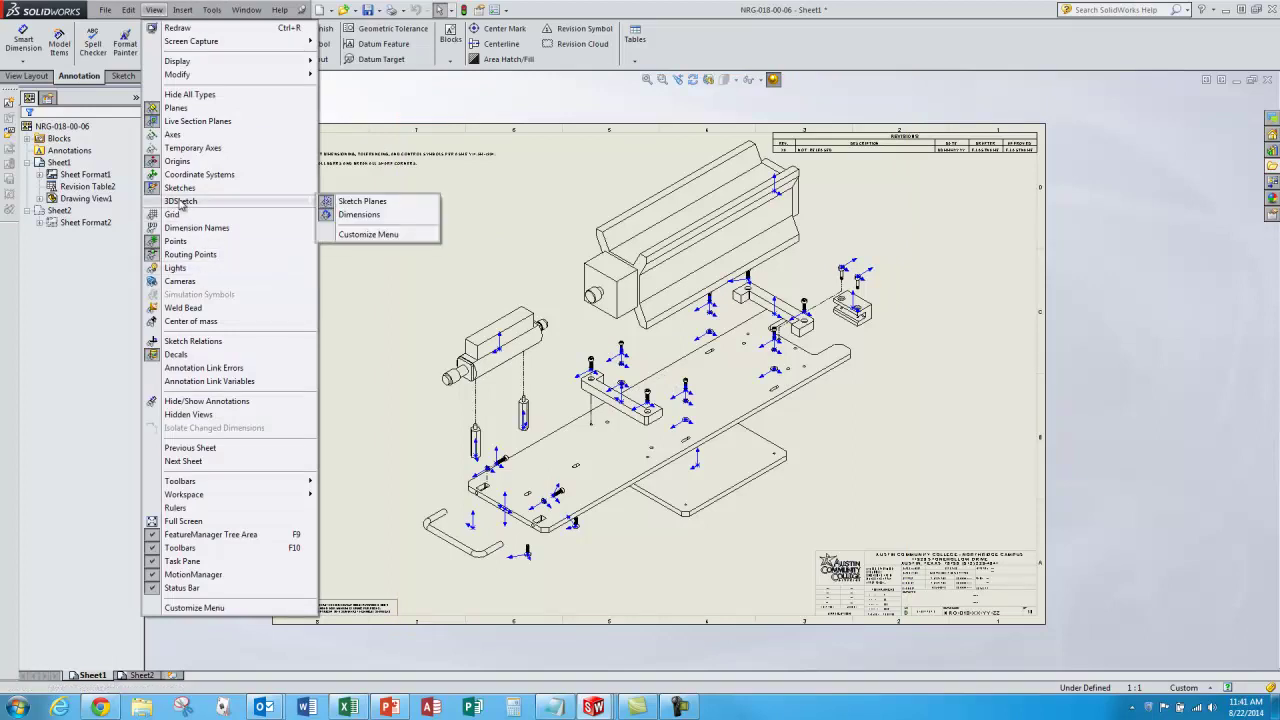
pyautogui.click(177, 161)
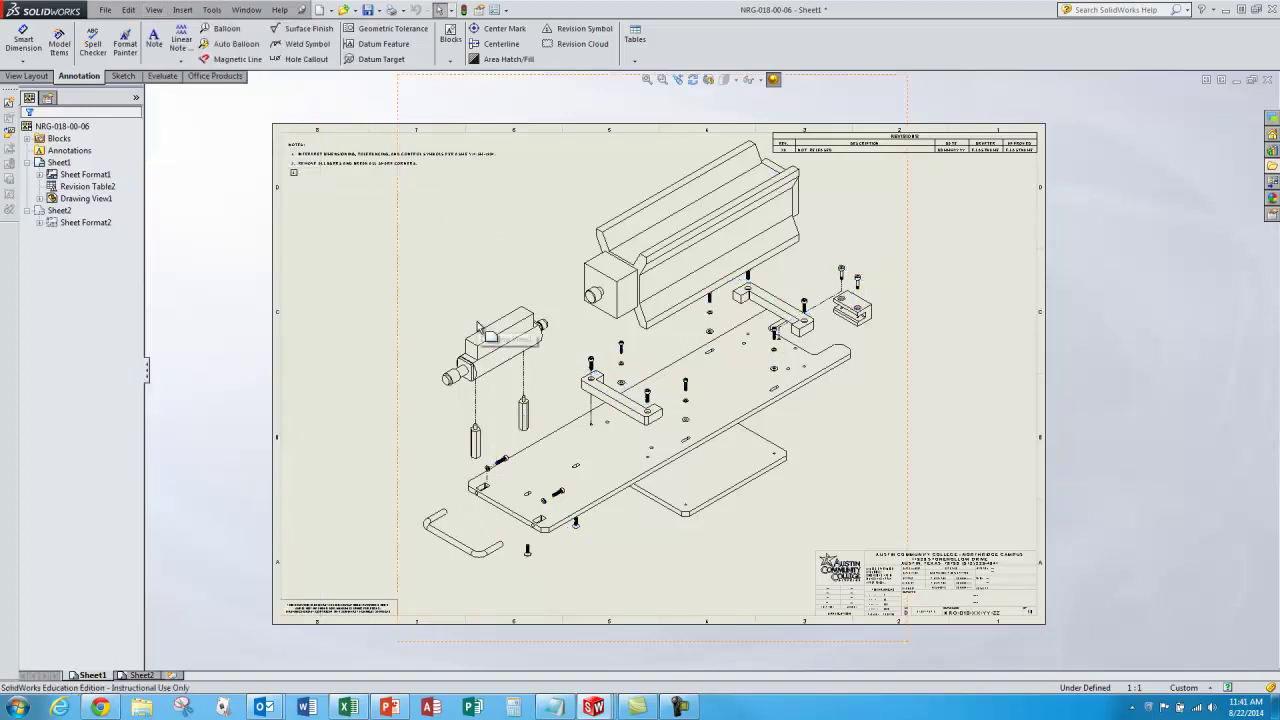
pyautogui.scroll(-2, 752, 268)
pyautogui.scroll(2, 752, 268)
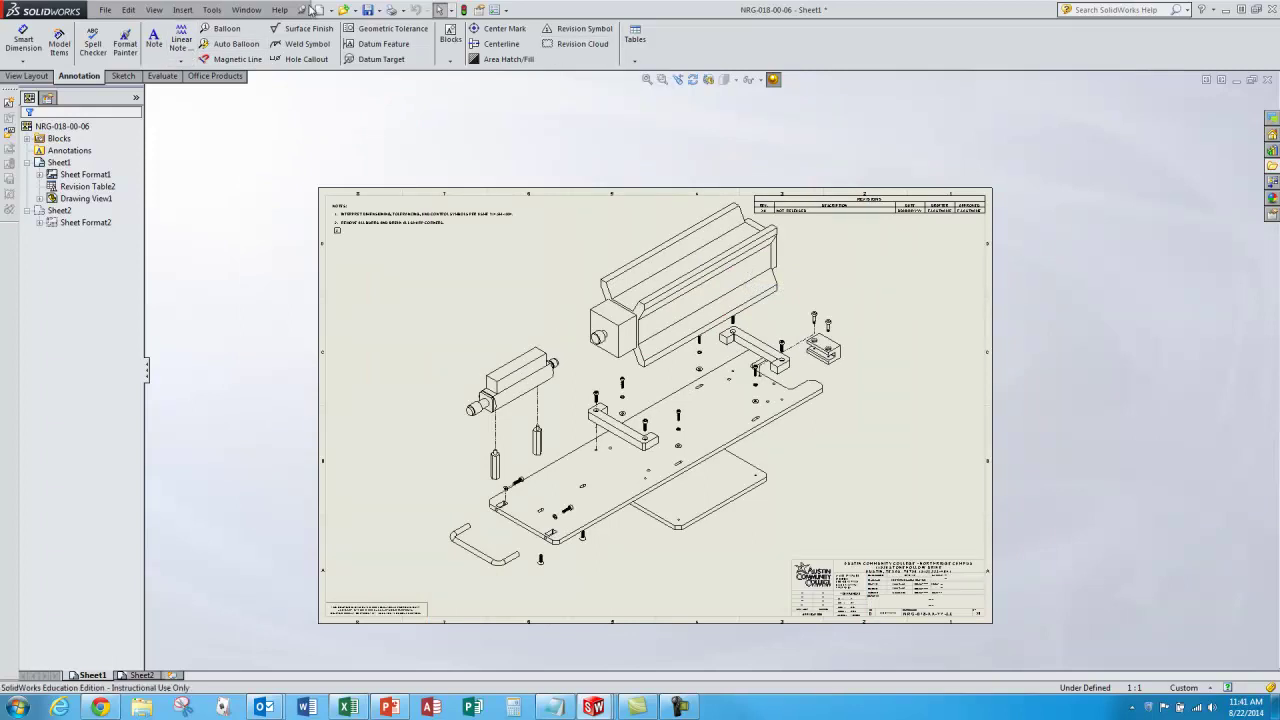
# Insert a bill of materials for the exploded view and place it above the title block.
pyautogui.click(635, 60)
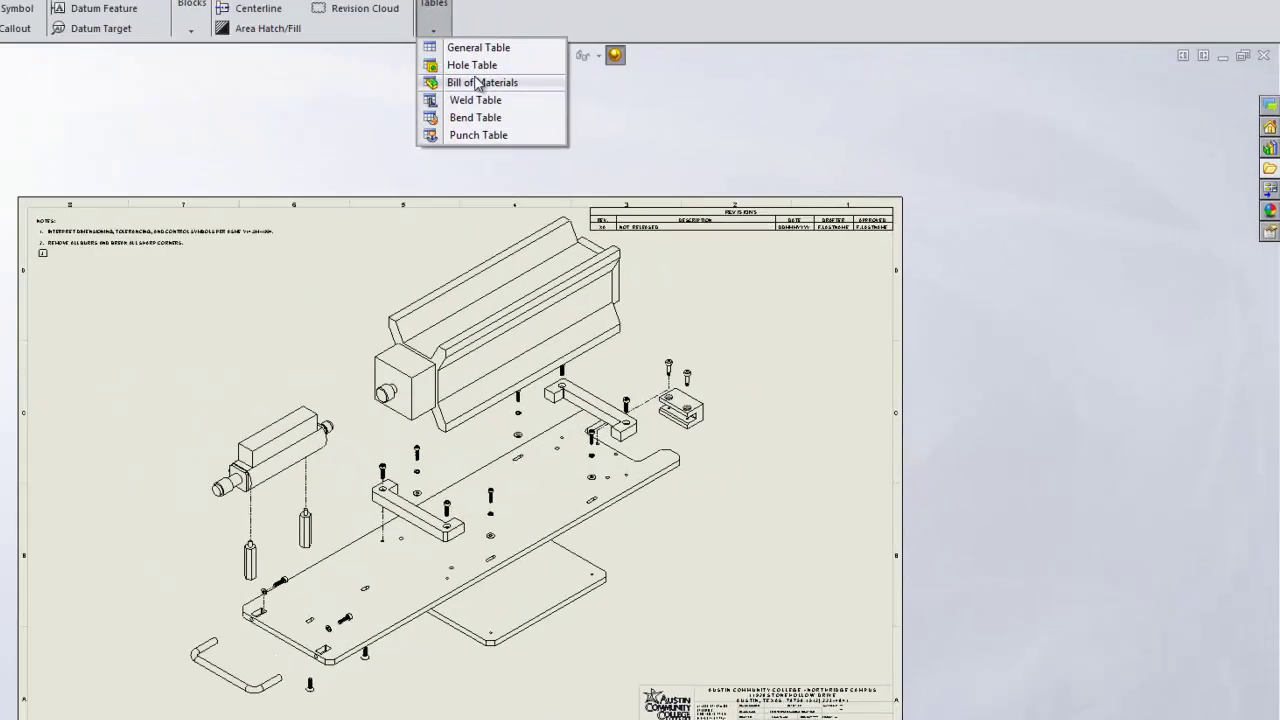
pyautogui.click(672, 100)
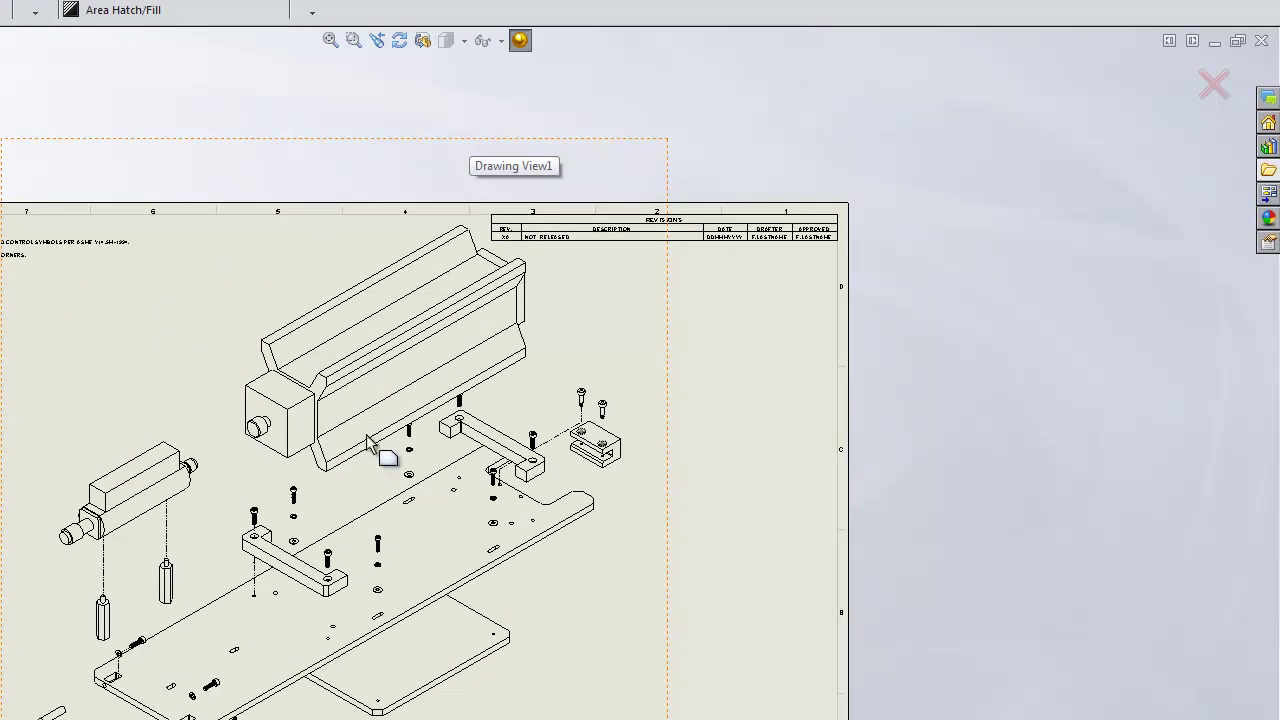
pyautogui.click(430, 470)
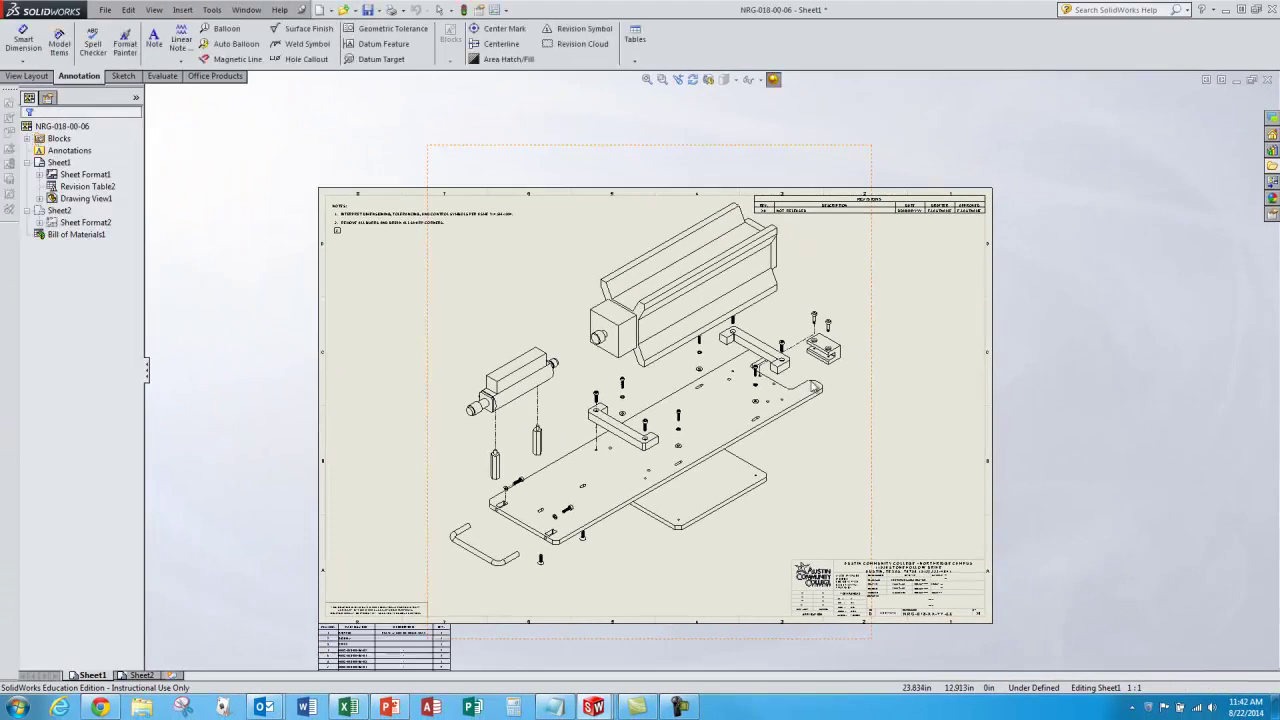
pyautogui.moveTo(319, 625); pyautogui.dragTo(886, 429)
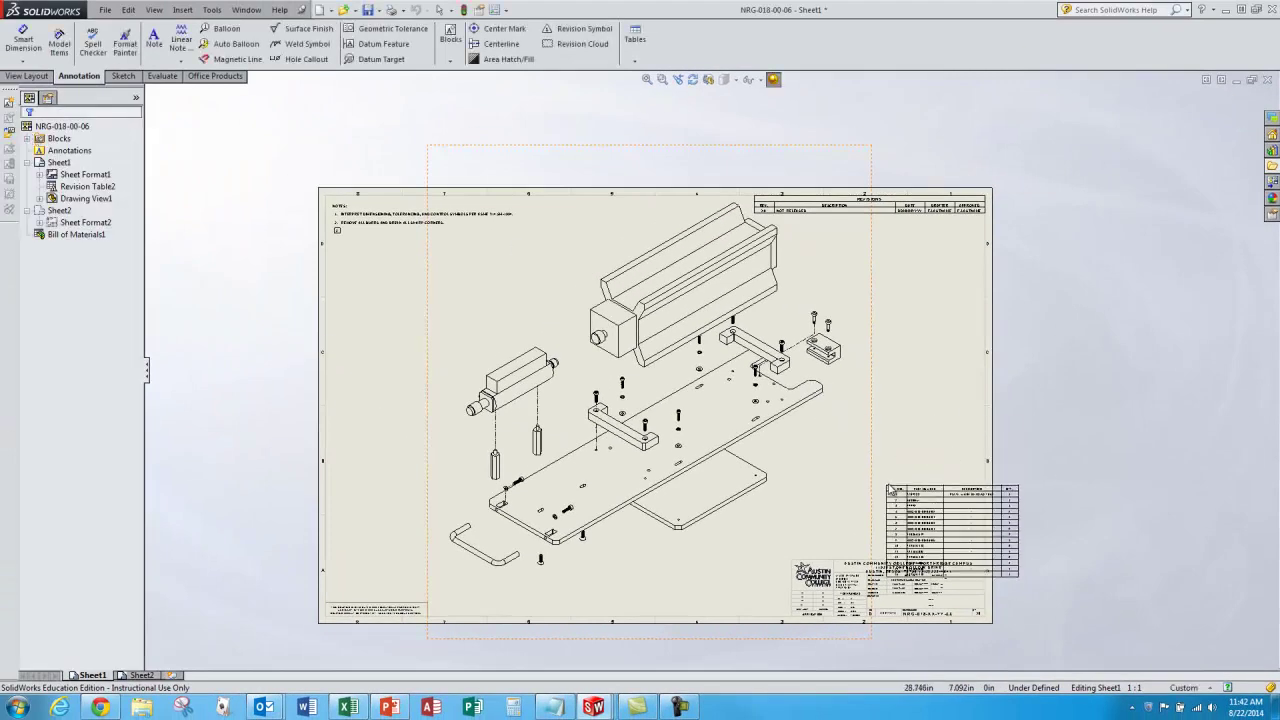
pyautogui.scroll(-2, 886, 429)
pyautogui.scroll(3, 857, 457)
pyautogui.scroll(-2, 820, 468)
pyautogui.scroll(-2, 820, 468)
pyautogui.moveTo(820, 466); pyautogui.dragTo(620, 307)
pyautogui.click(619, 300)
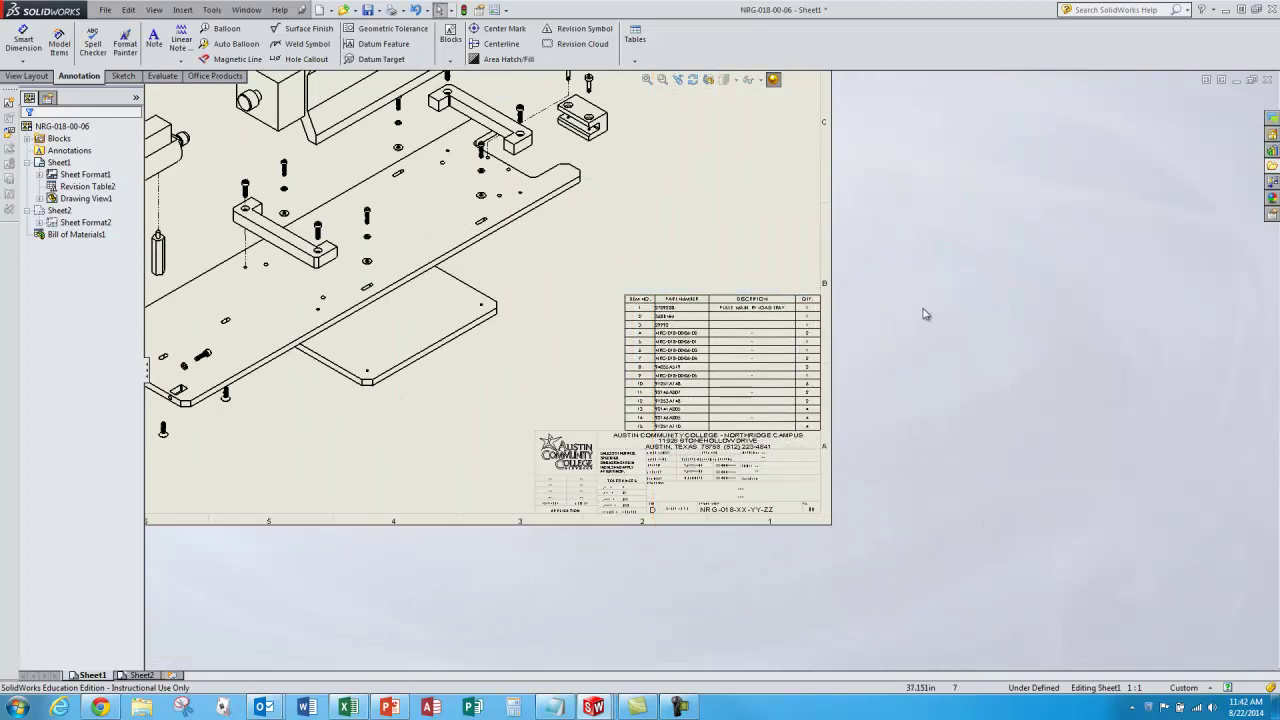
# Move the QTY. column beside ITEM NO. and fit the sheet in view.
pyautogui.scroll(-5, 729, 323)
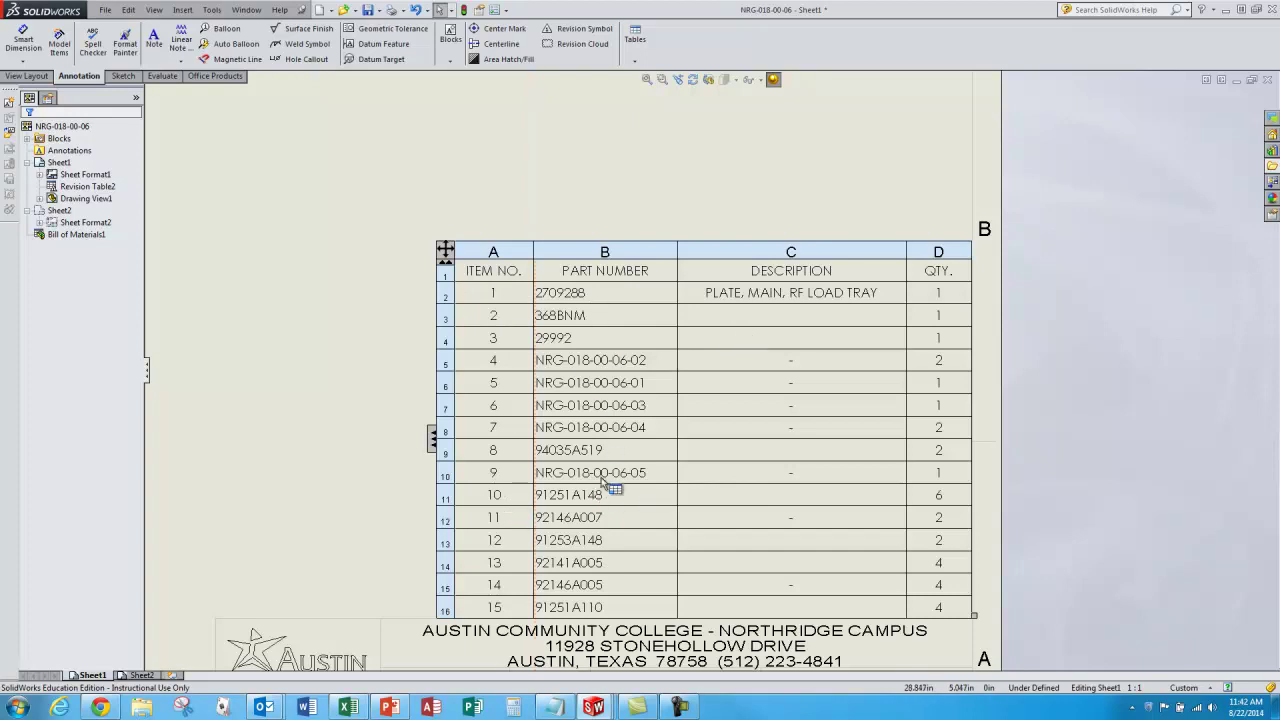
pyautogui.scroll(4, 604, 483)
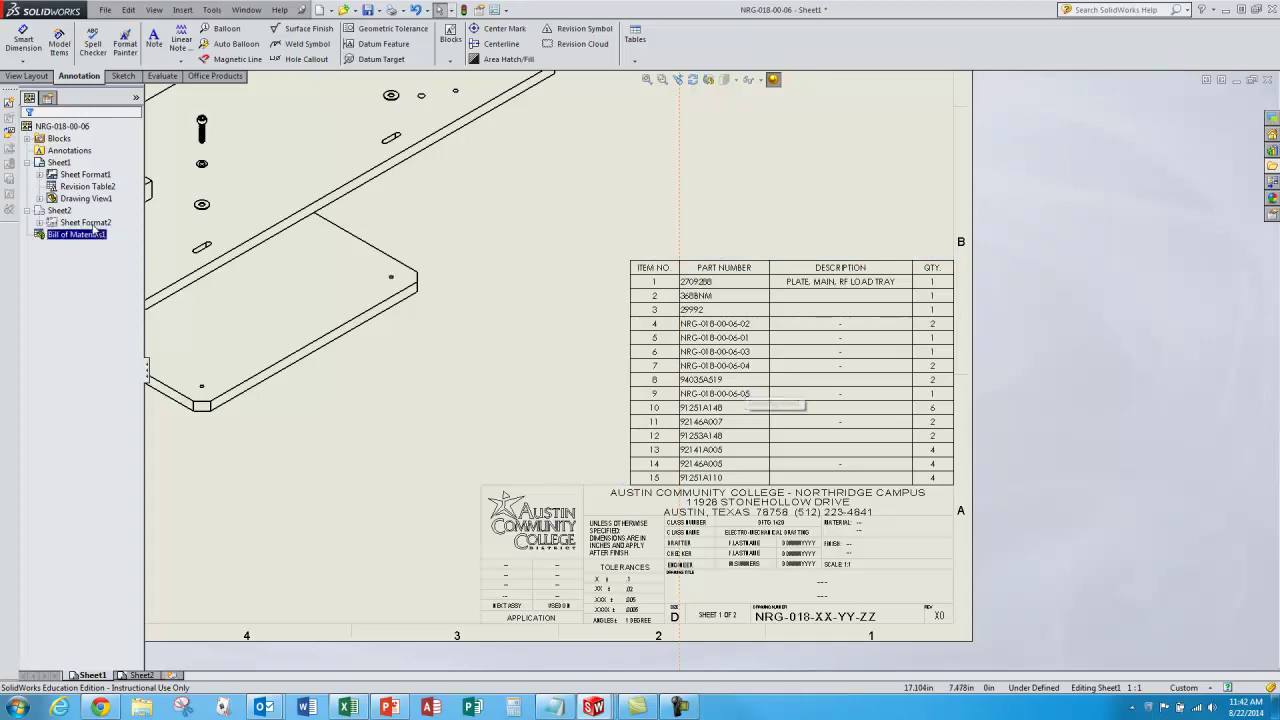
pyautogui.scroll(5, 887, 370)
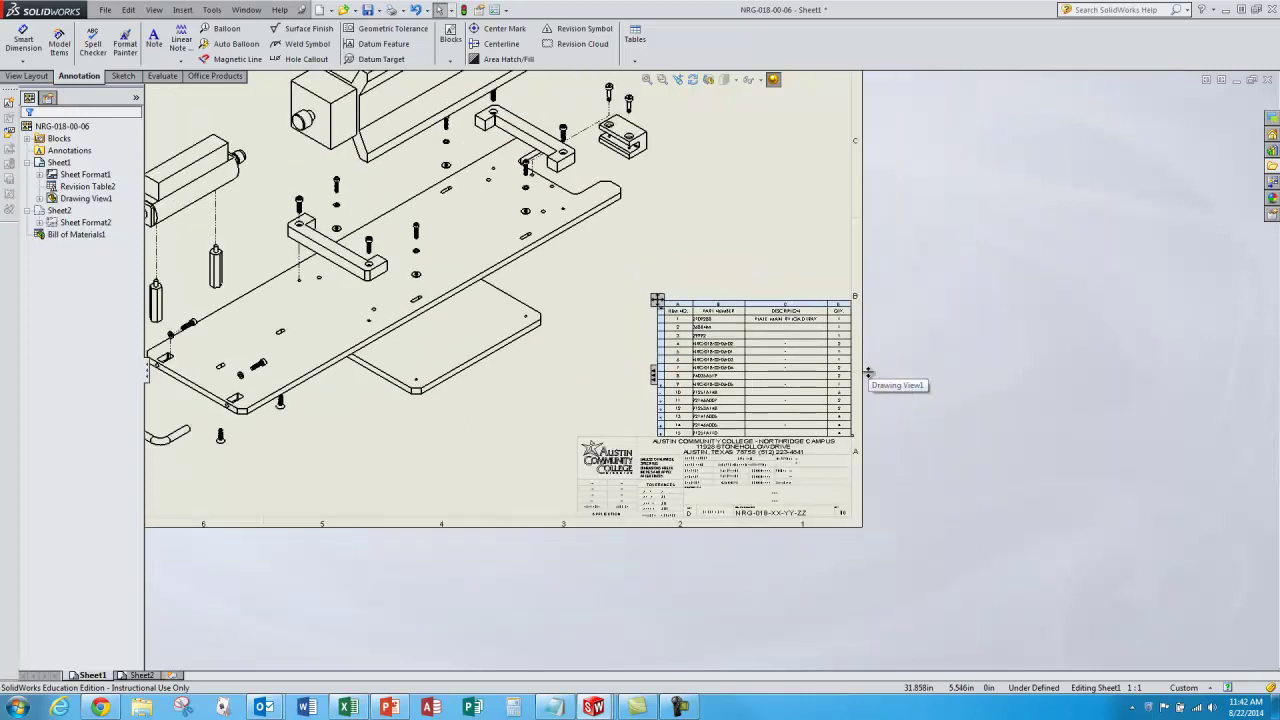
pyautogui.scroll(-5, 820, 363)
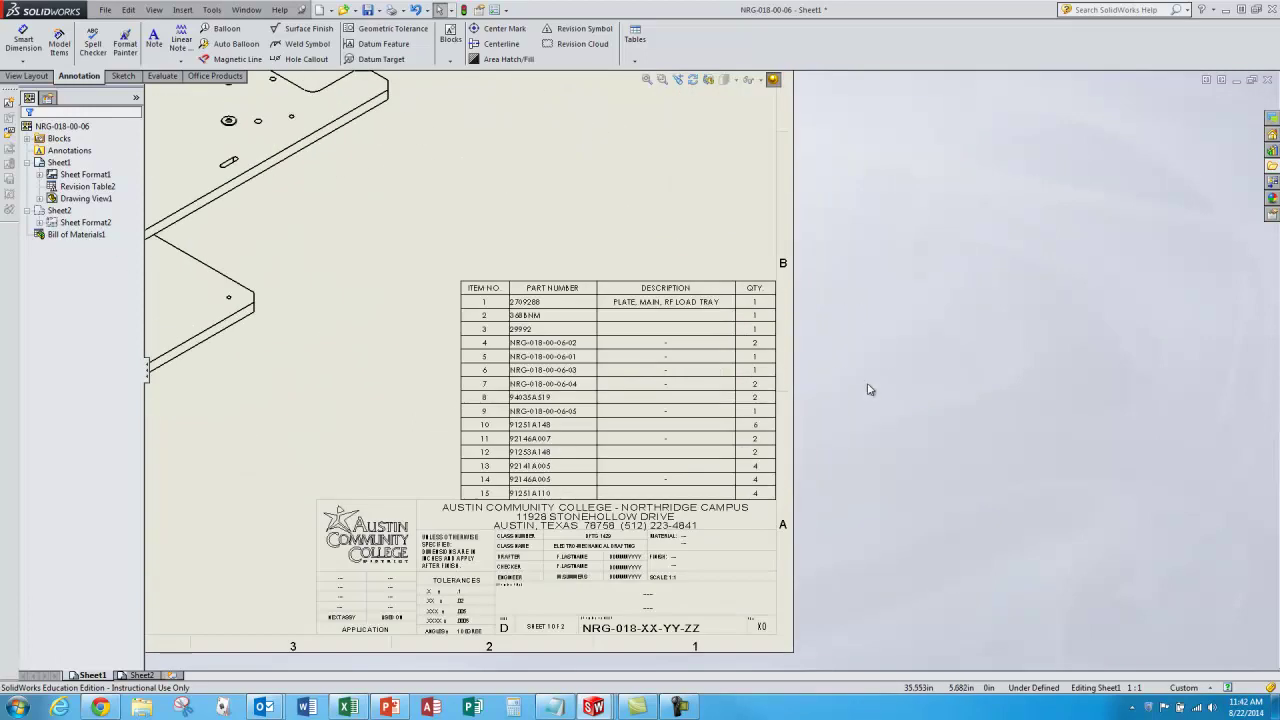
pyautogui.scroll(3, 880, 360)
pyautogui.scroll(-3, 700, 340)
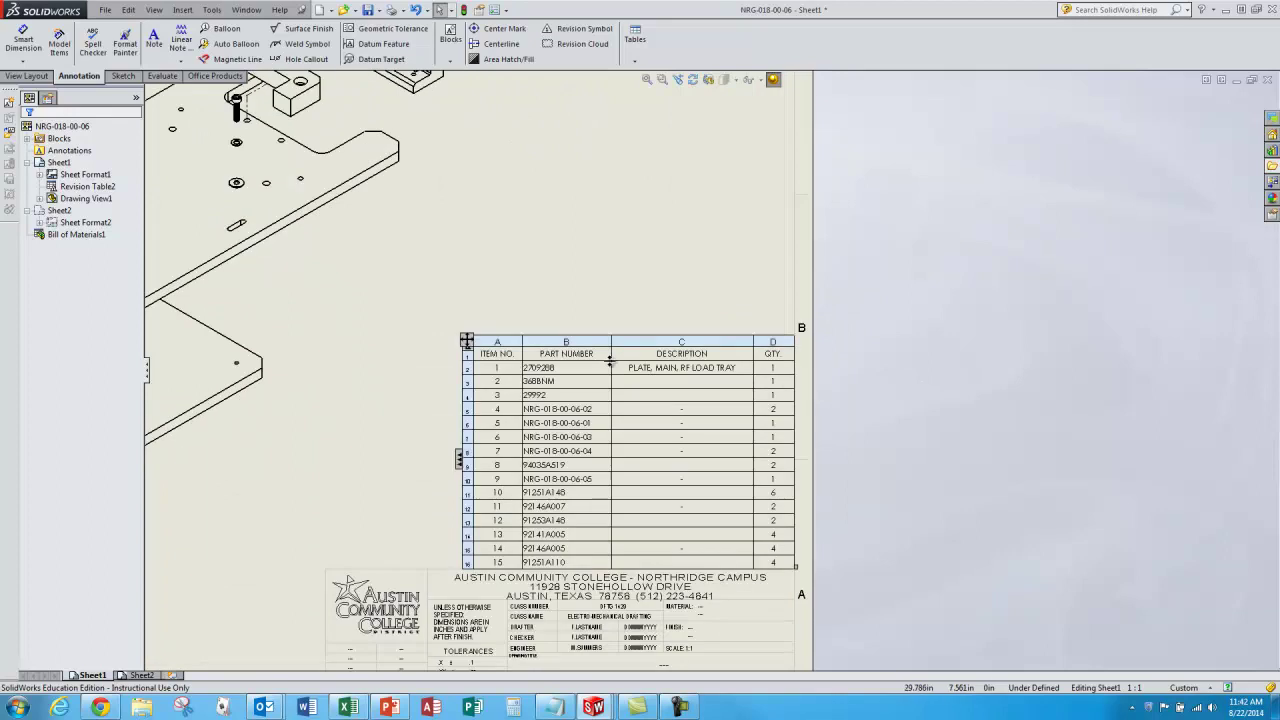
pyautogui.click(773, 341)
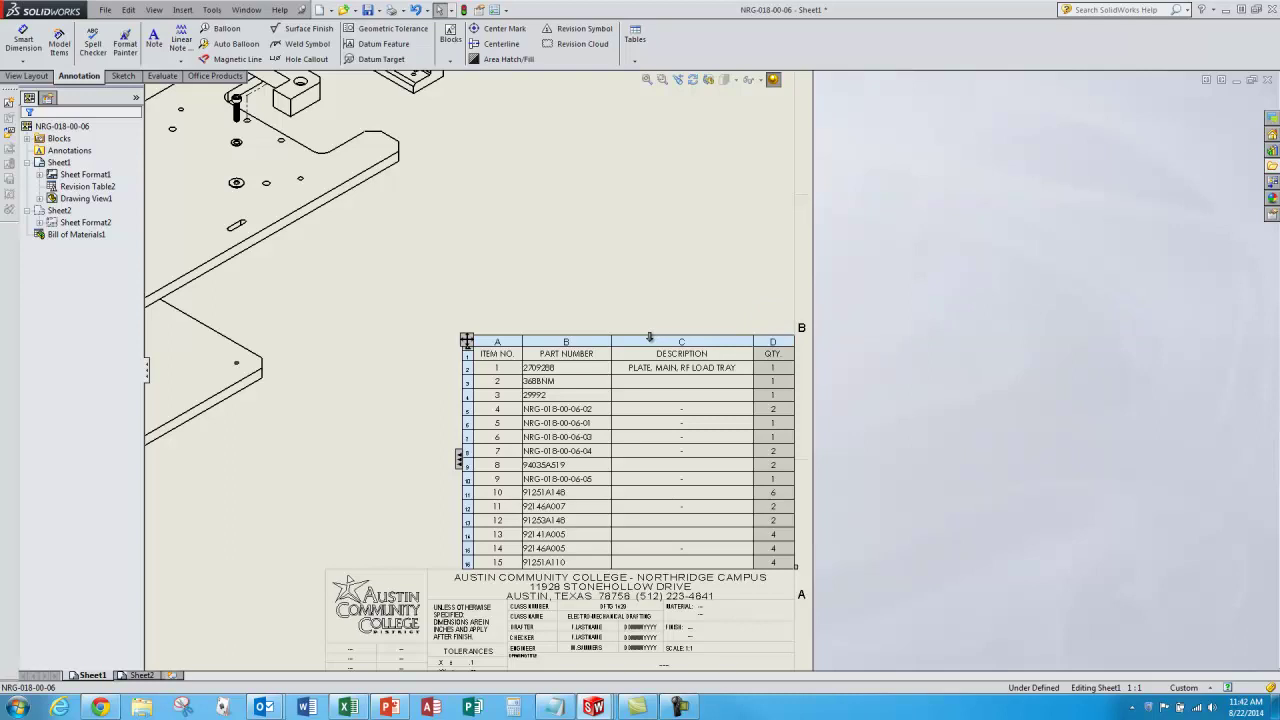
pyautogui.moveTo(650, 337); pyautogui.dragTo(521, 339)
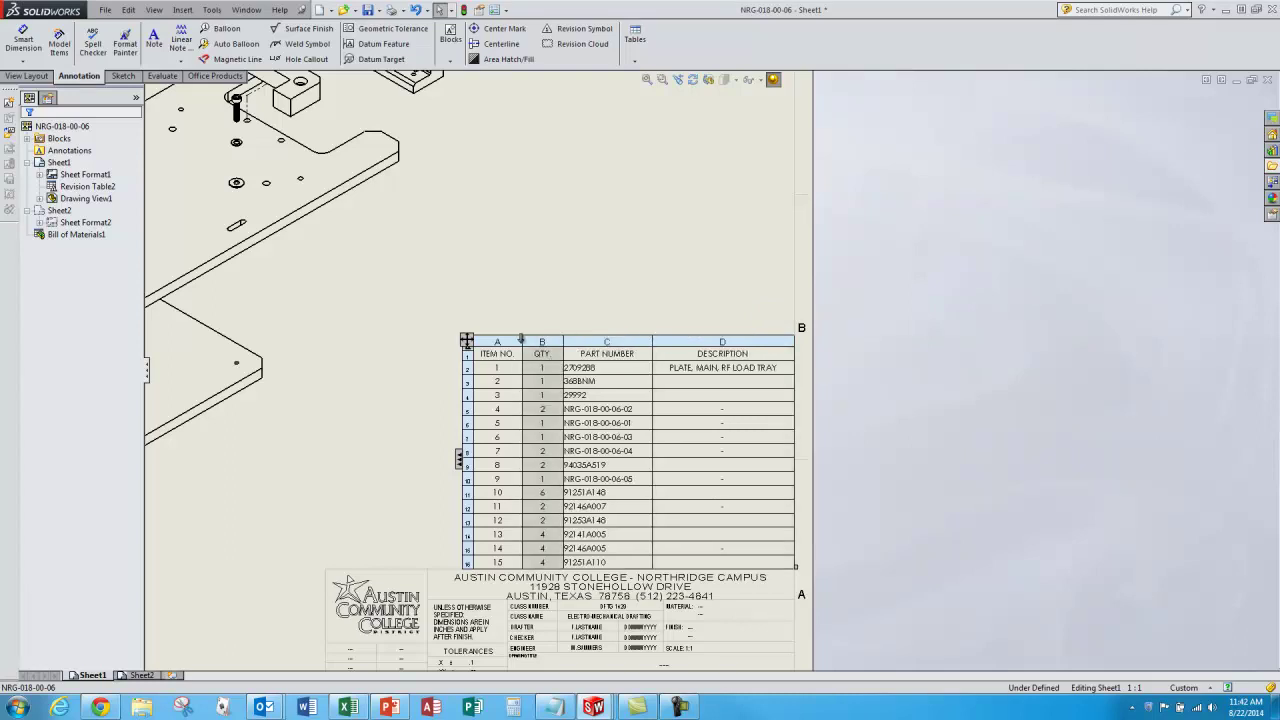
pyautogui.click(649, 219)
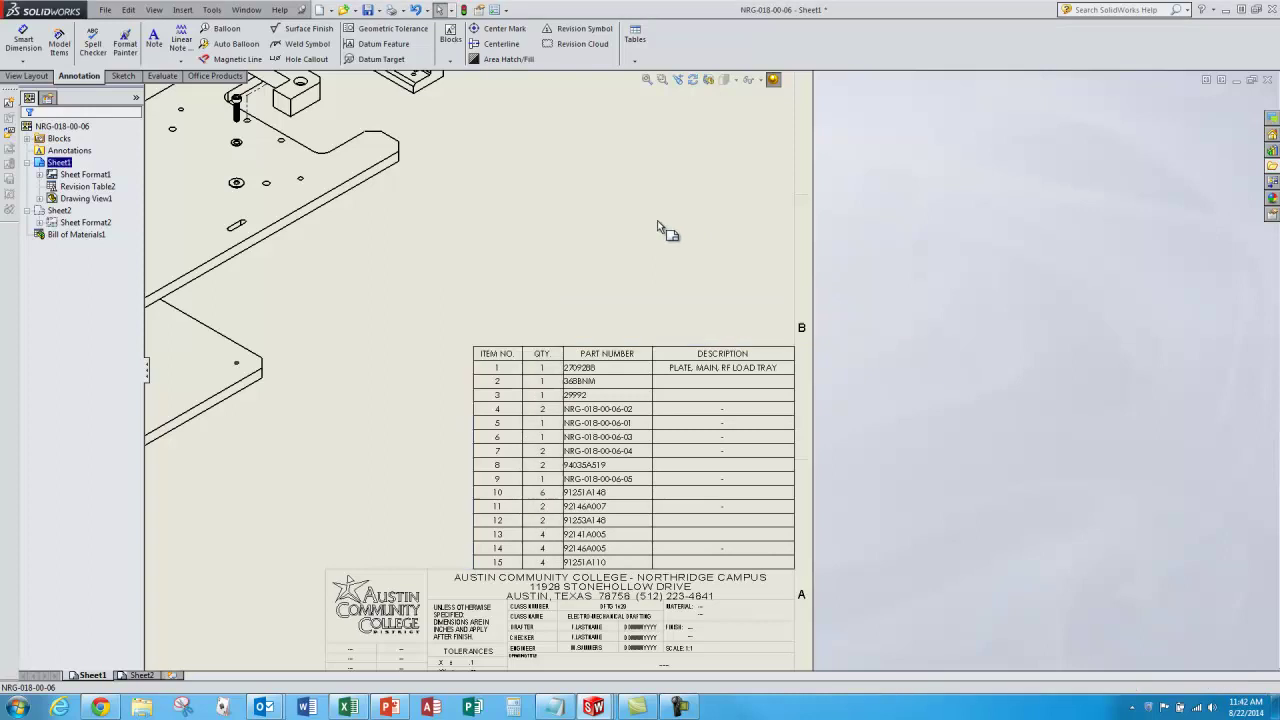
pyautogui.press('f')
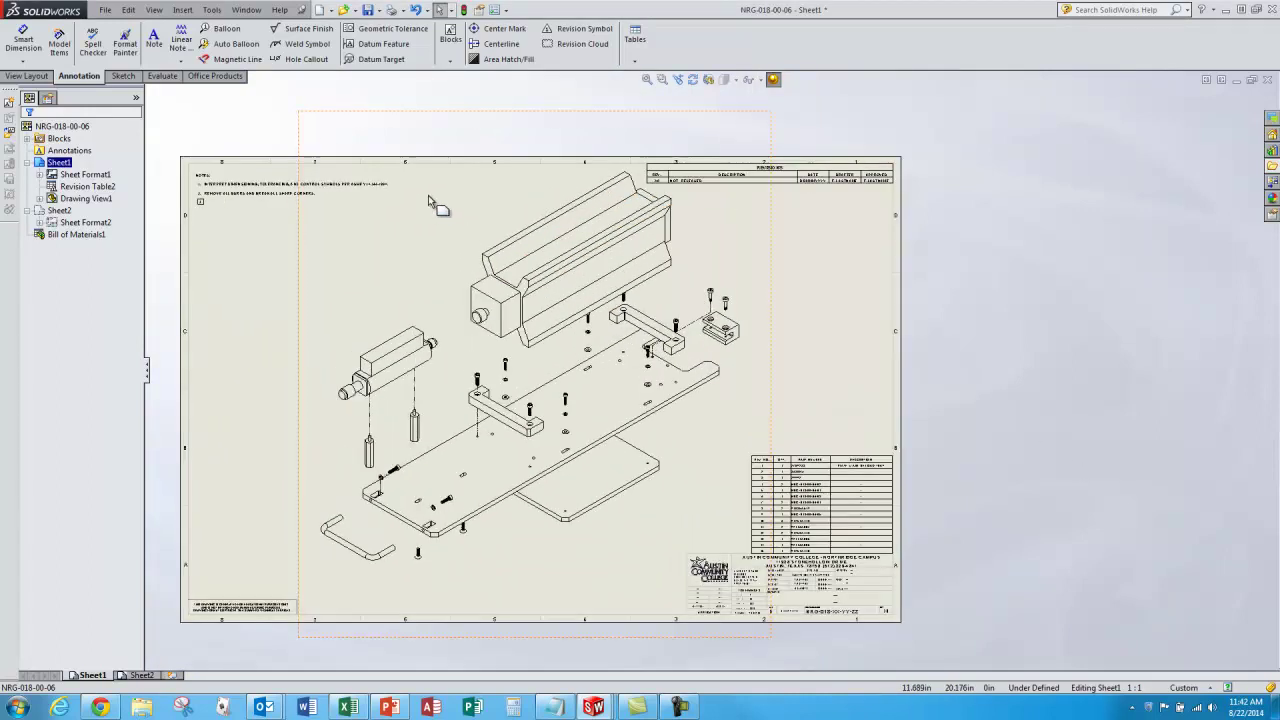
pyautogui.click(229, 45)
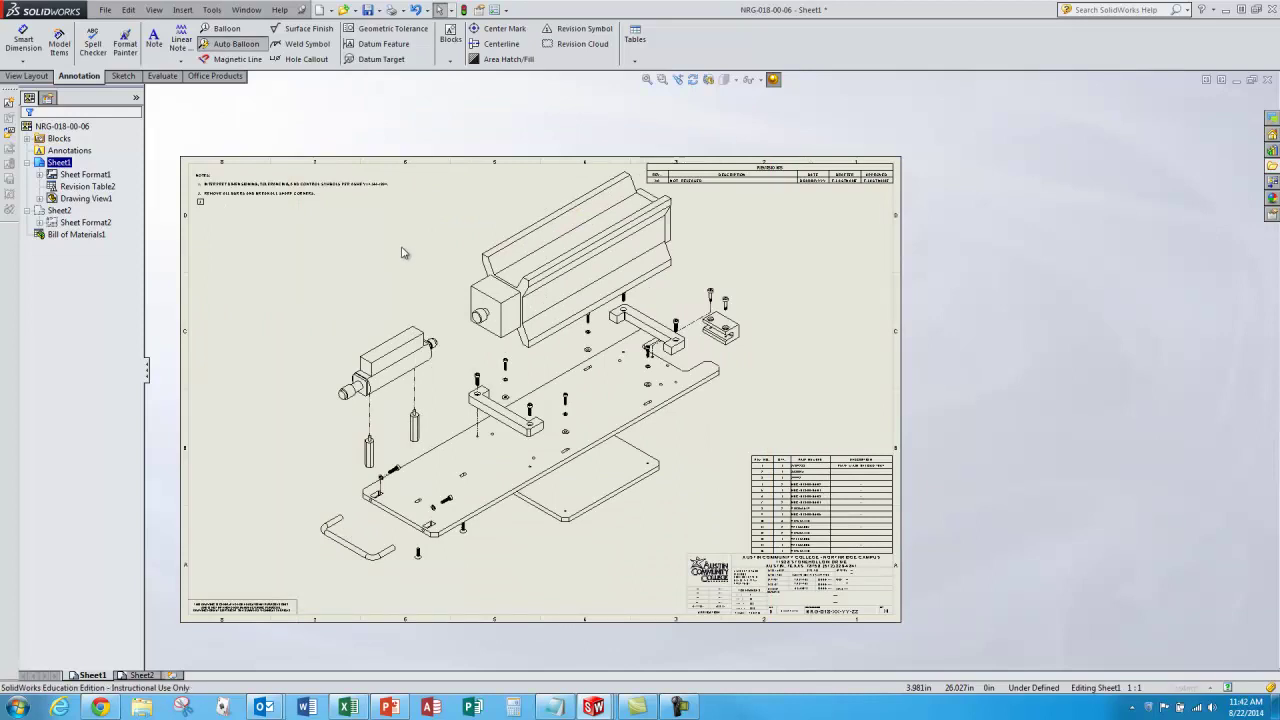
pyautogui.scroll(-5, 278, 346)
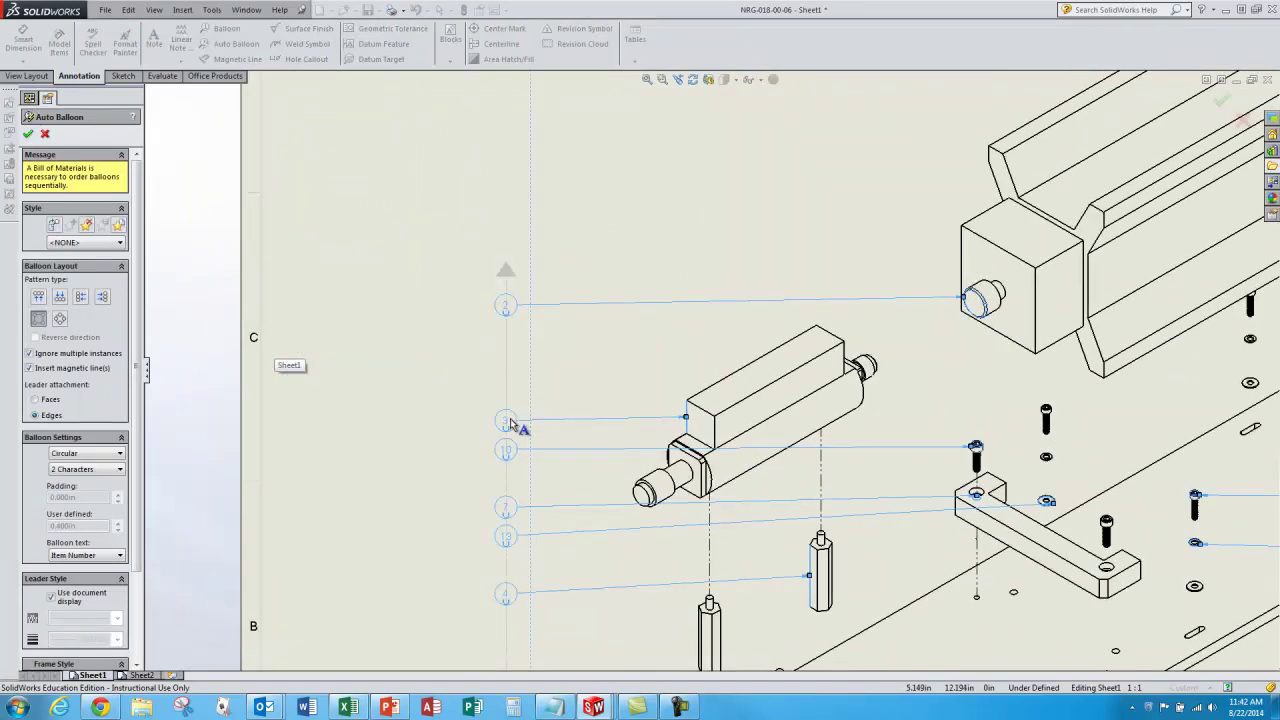
pyautogui.scroll(5, 380, 317)
pyautogui.press('f')
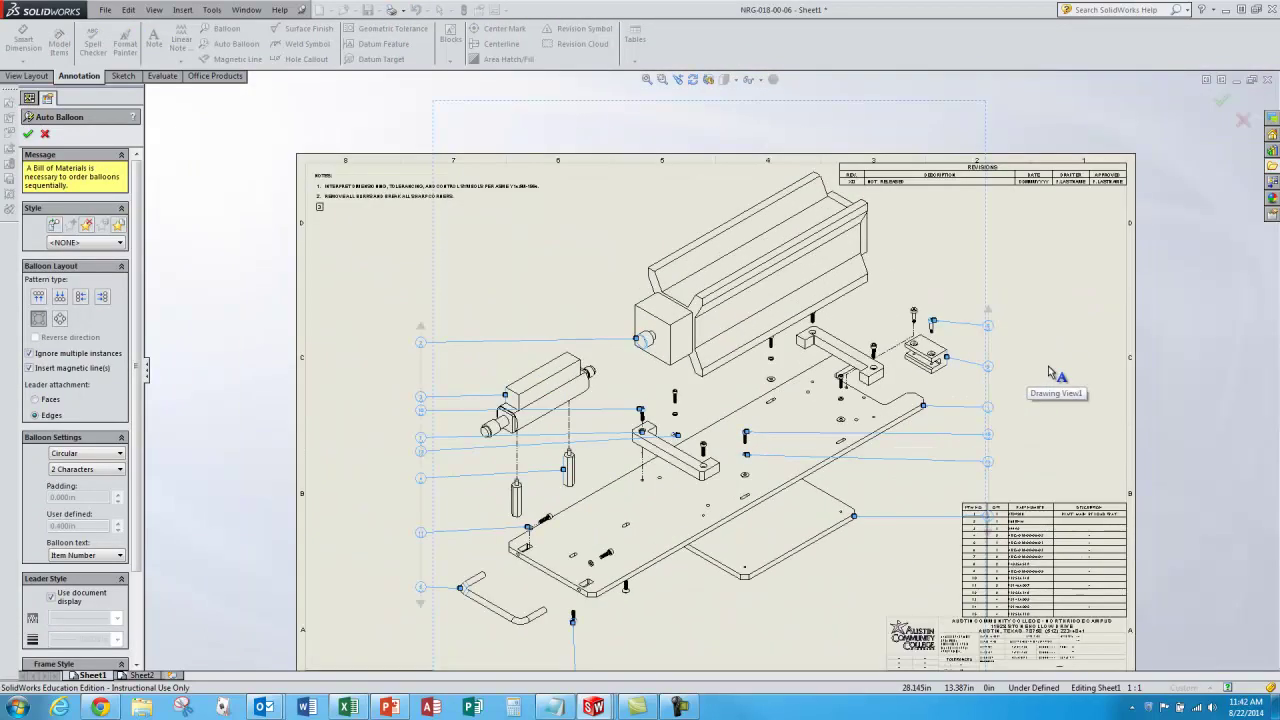
pyautogui.scroll(-2, 1045, 370)
pyautogui.scroll(1, 960, 360)
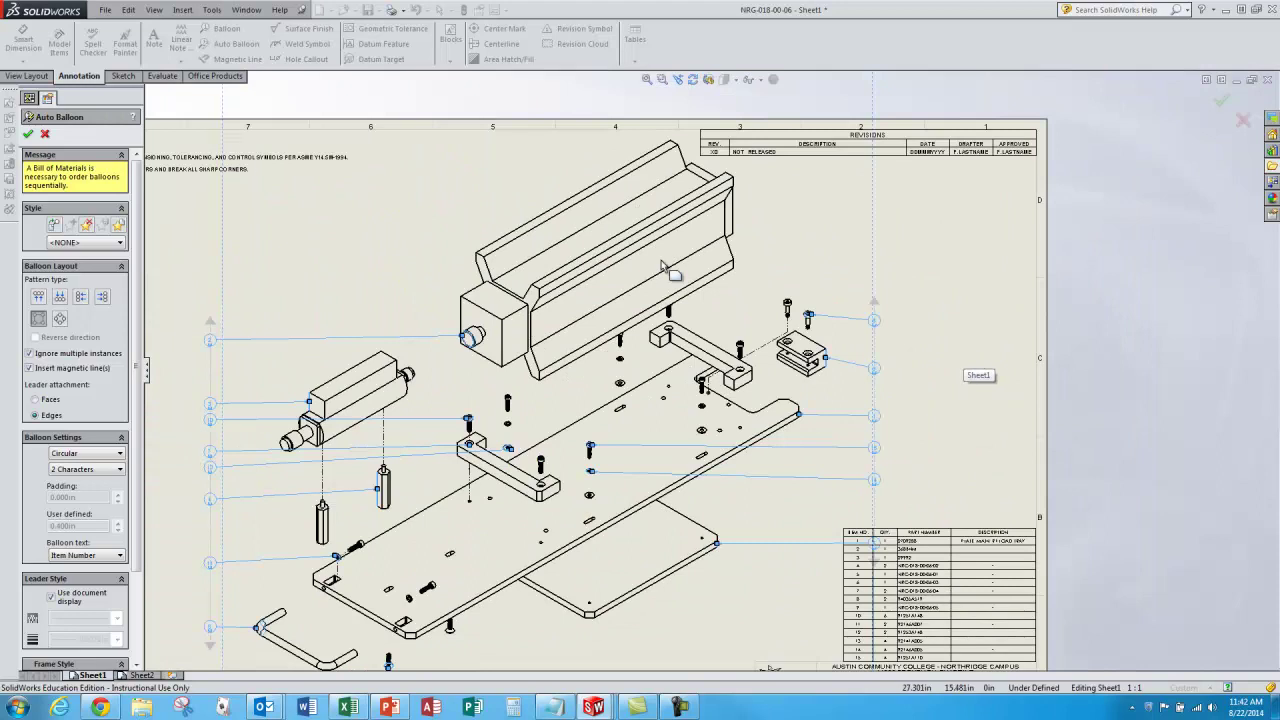
pyautogui.click(46, 135)
# Fit the sheet, start ballooning, and label the handle 5 and the lower plate 6.
pyautogui.press('f')
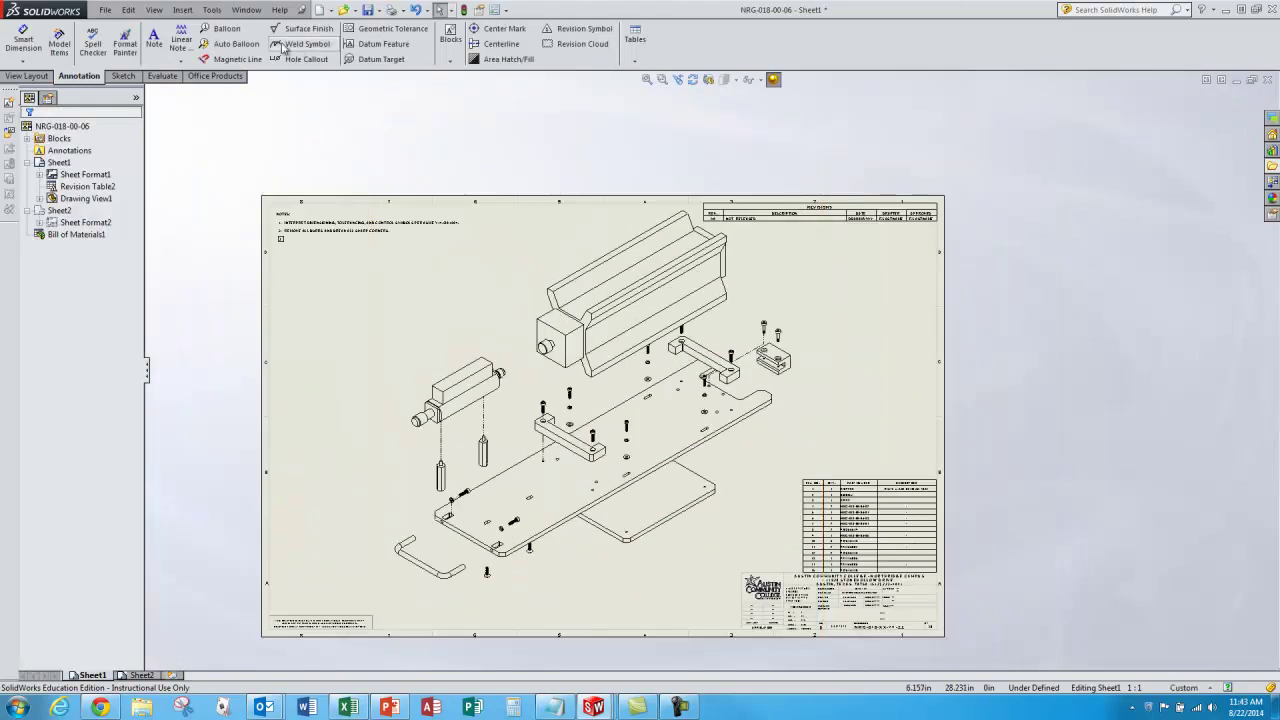
pyautogui.click(224, 30)
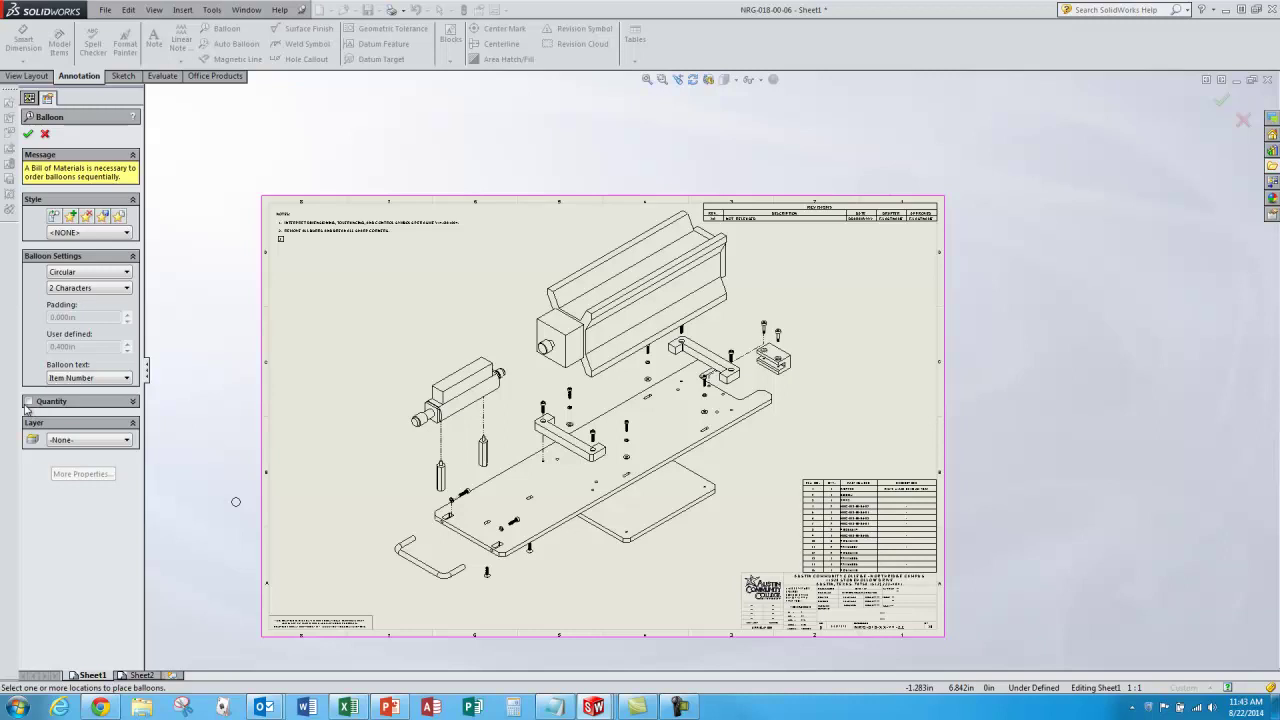
pyautogui.scroll(-5, 330, 560)
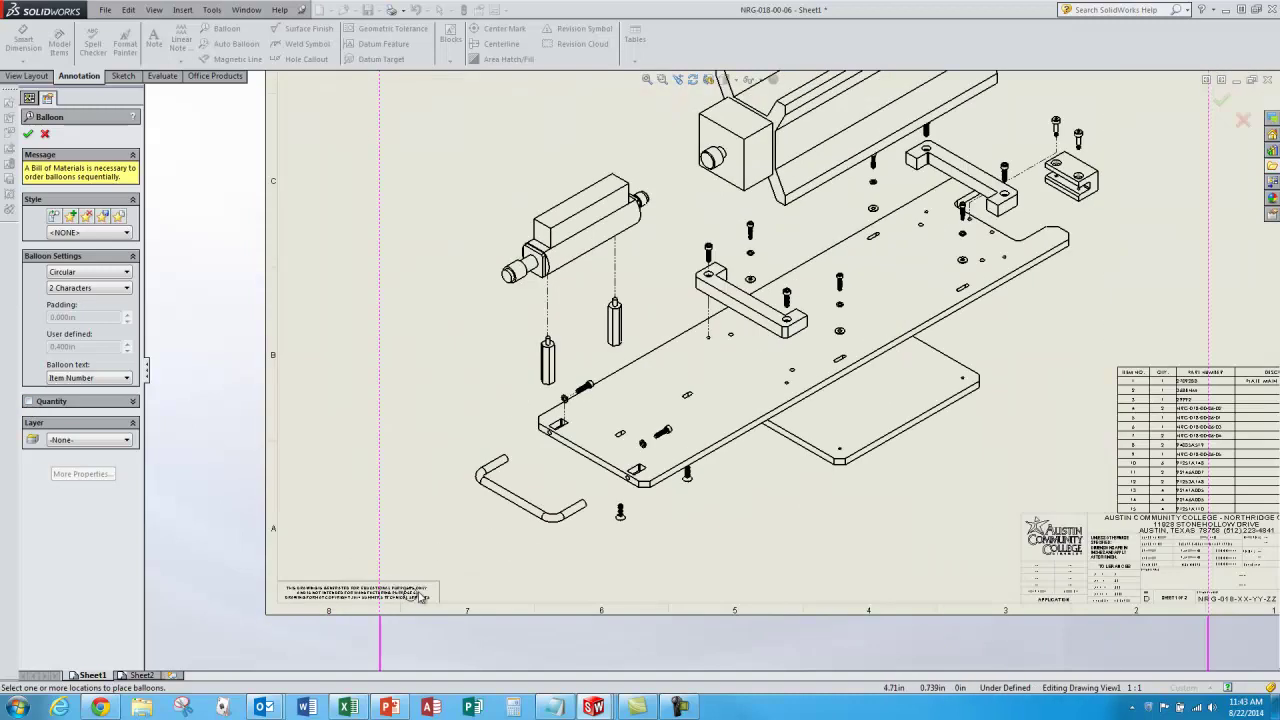
pyautogui.click(577, 441)
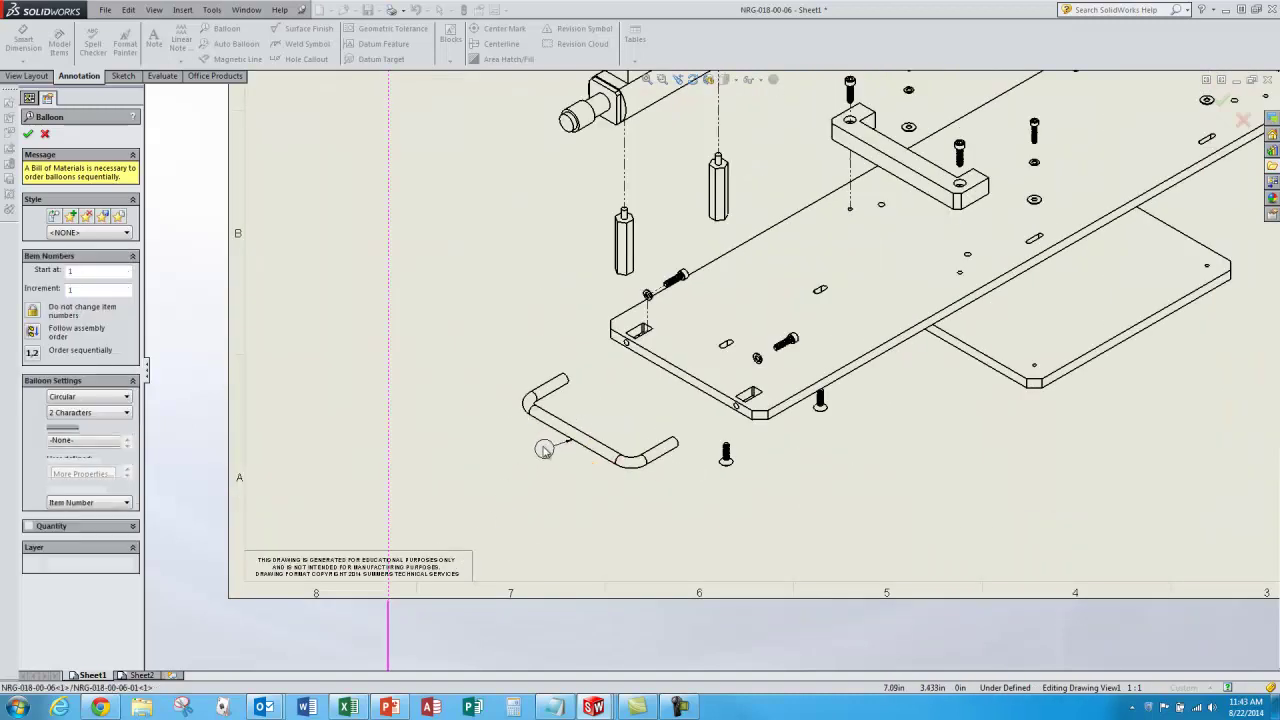
pyautogui.click(531, 477)
pyautogui.scroll(3, 404, 378)
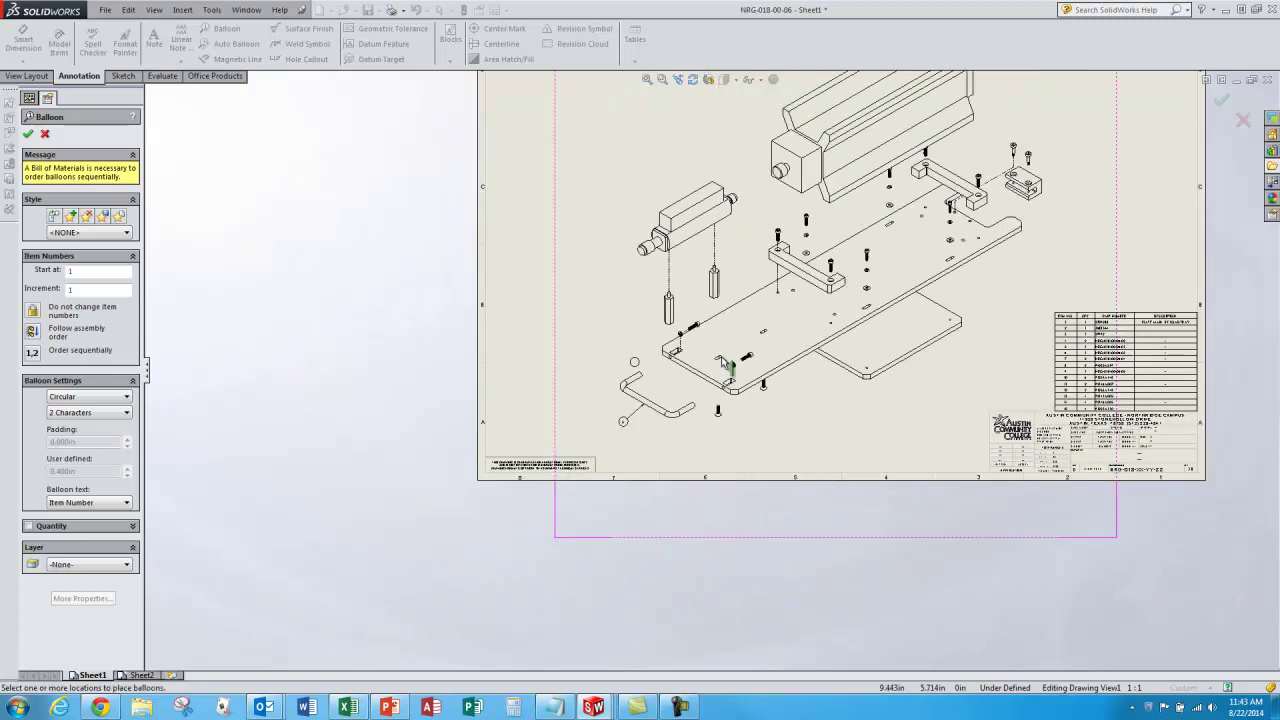
pyautogui.scroll(-3, 1035, 313)
pyautogui.click(824, 377)
pyautogui.click(858, 409)
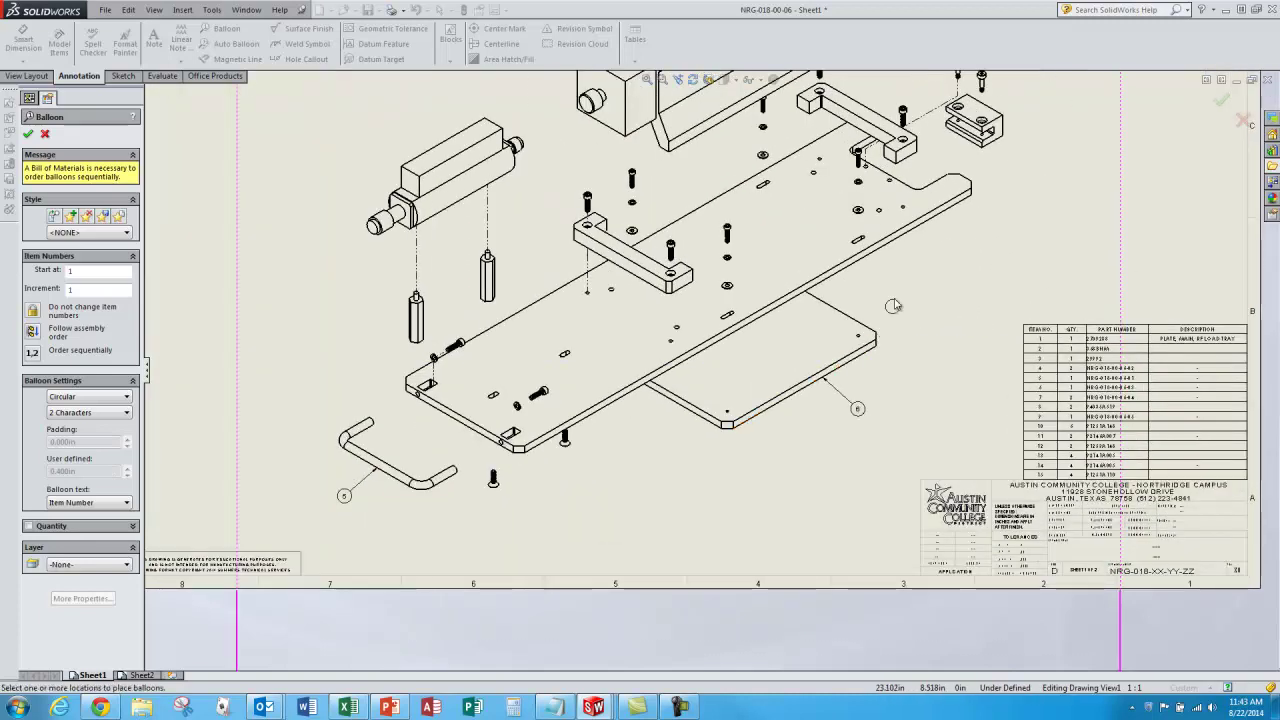
# Add balloon 1 to the main plate and balloon 9 to the right bracket.
pyautogui.click(911, 235)
pyautogui.click(938, 256)
pyautogui.scroll(-5, 800, 283)
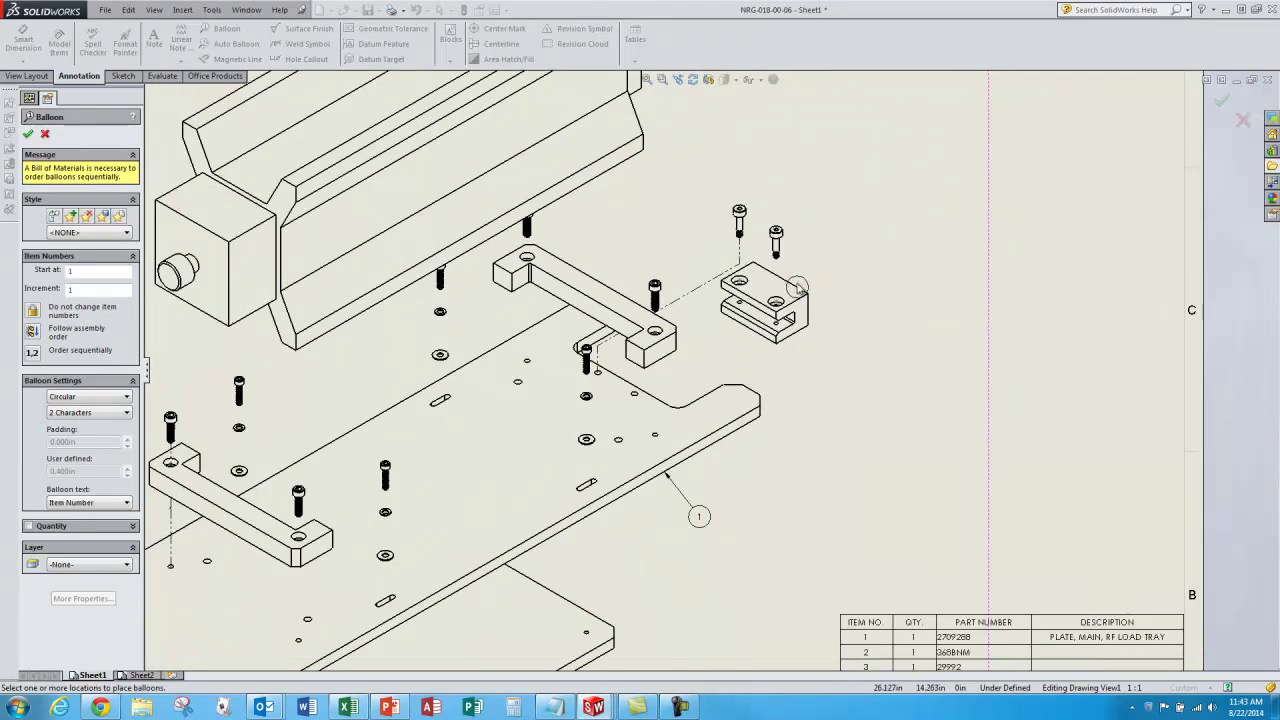
pyautogui.click(797, 290)
pyautogui.click(838, 254)
pyautogui.scroll(6, 880, 492)
pyautogui.scroll(-6, 492, 283)
# Add balloon 2 to the large extrusion and balloon 3 to the upper-left block.
pyautogui.click(588, 326)
pyautogui.click(549, 279)
pyautogui.scroll(5, 549, 279)
pyautogui.scroll(-5, 480, 530)
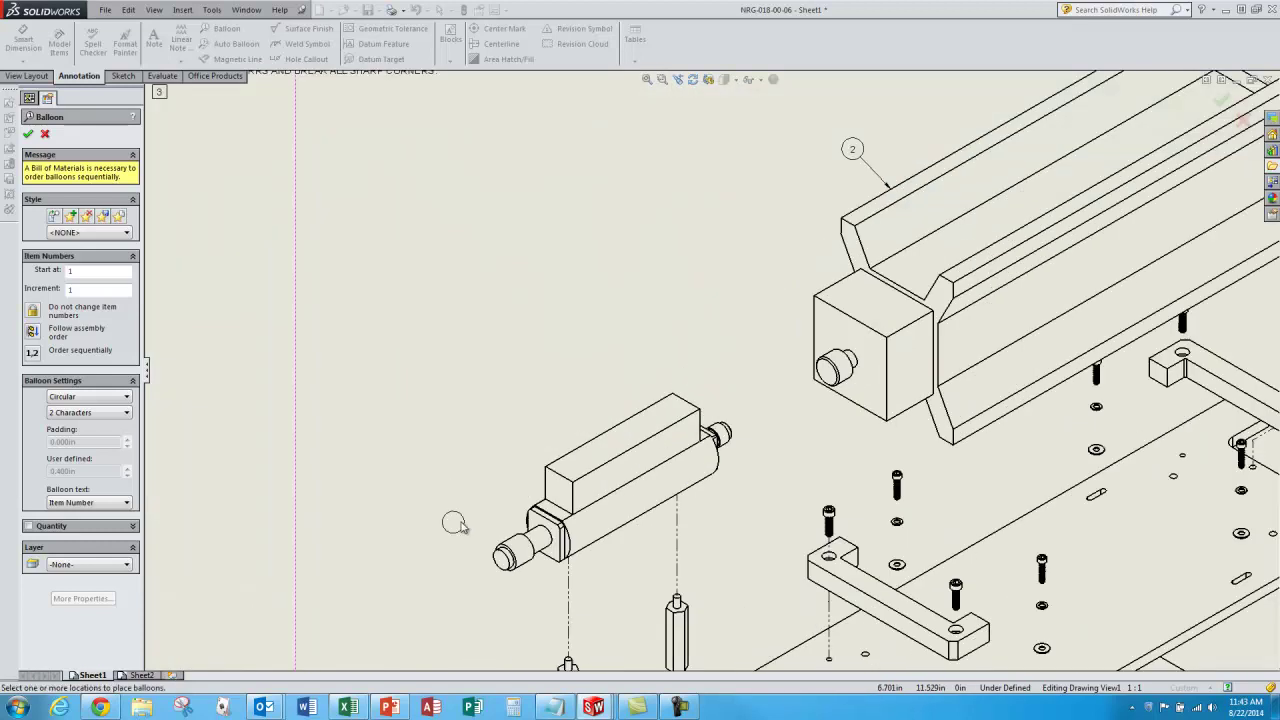
pyautogui.click(572, 449)
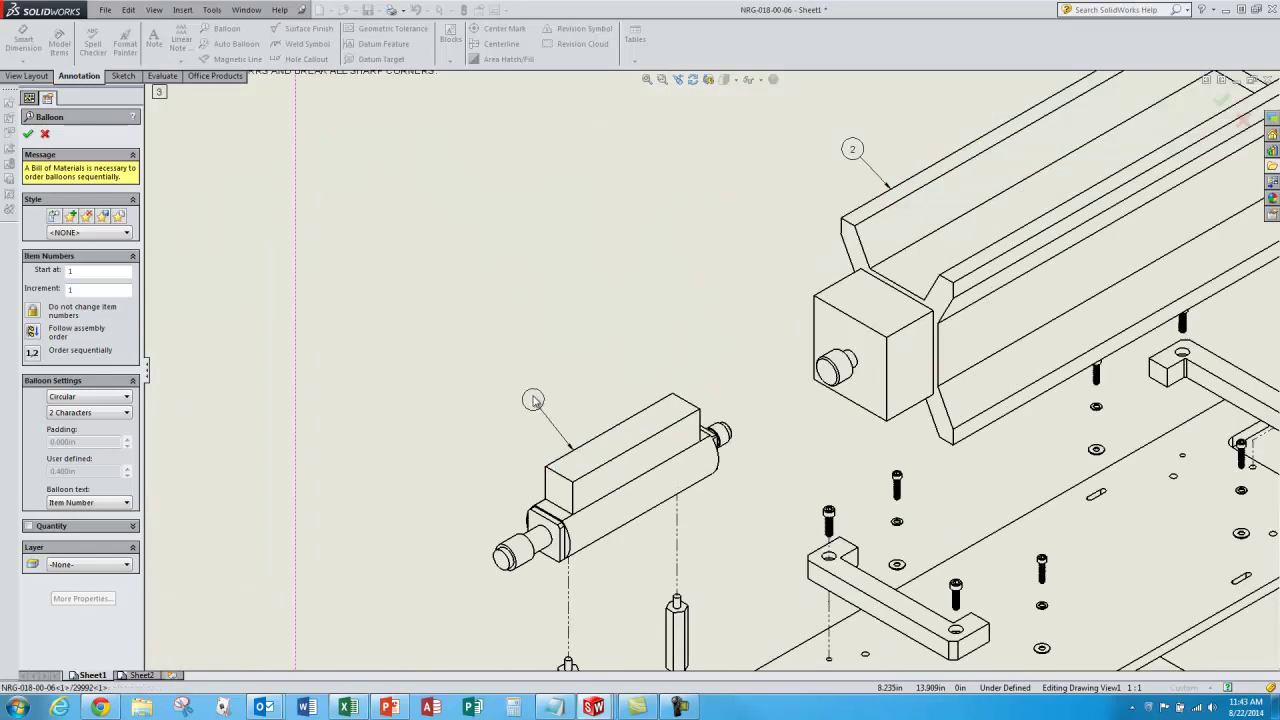
pyautogui.click(548, 400)
pyautogui.scroll(5, 548, 400)
pyautogui.scroll(-1, 728, 470)
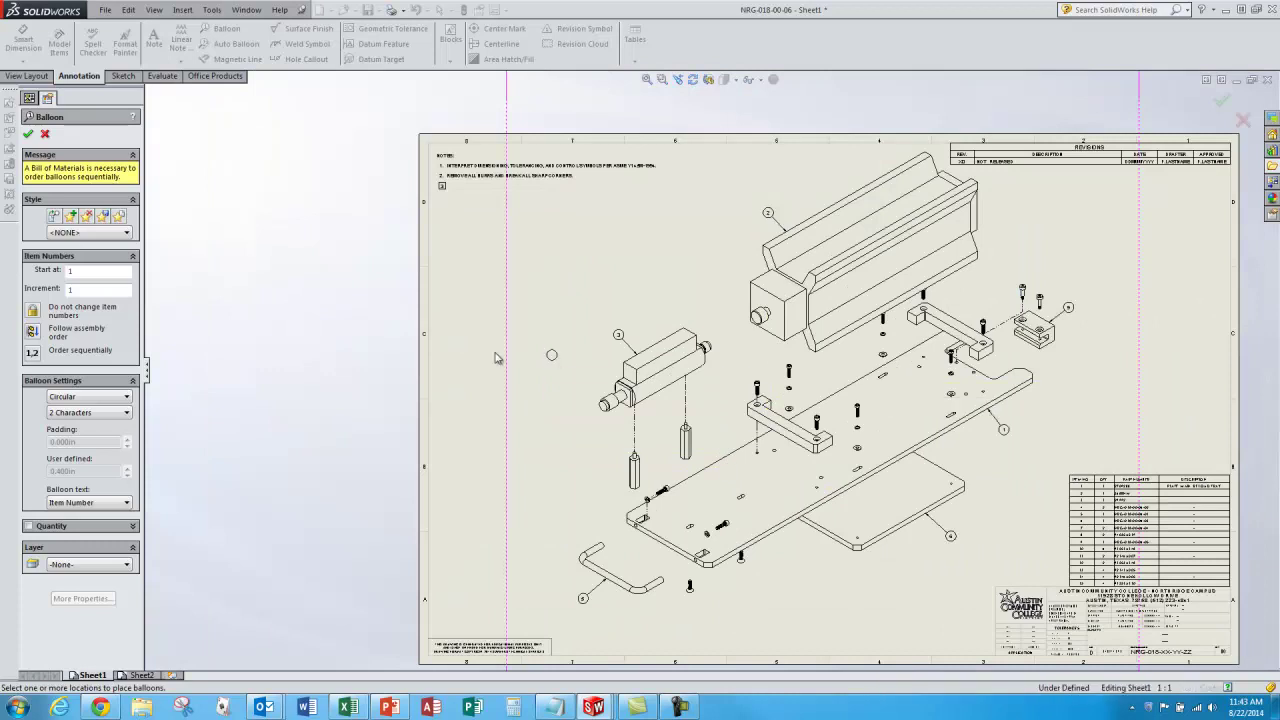
# Turn on balloon quantities and add balloon 4 (2X) to the standoff.
pyautogui.click(29, 527)
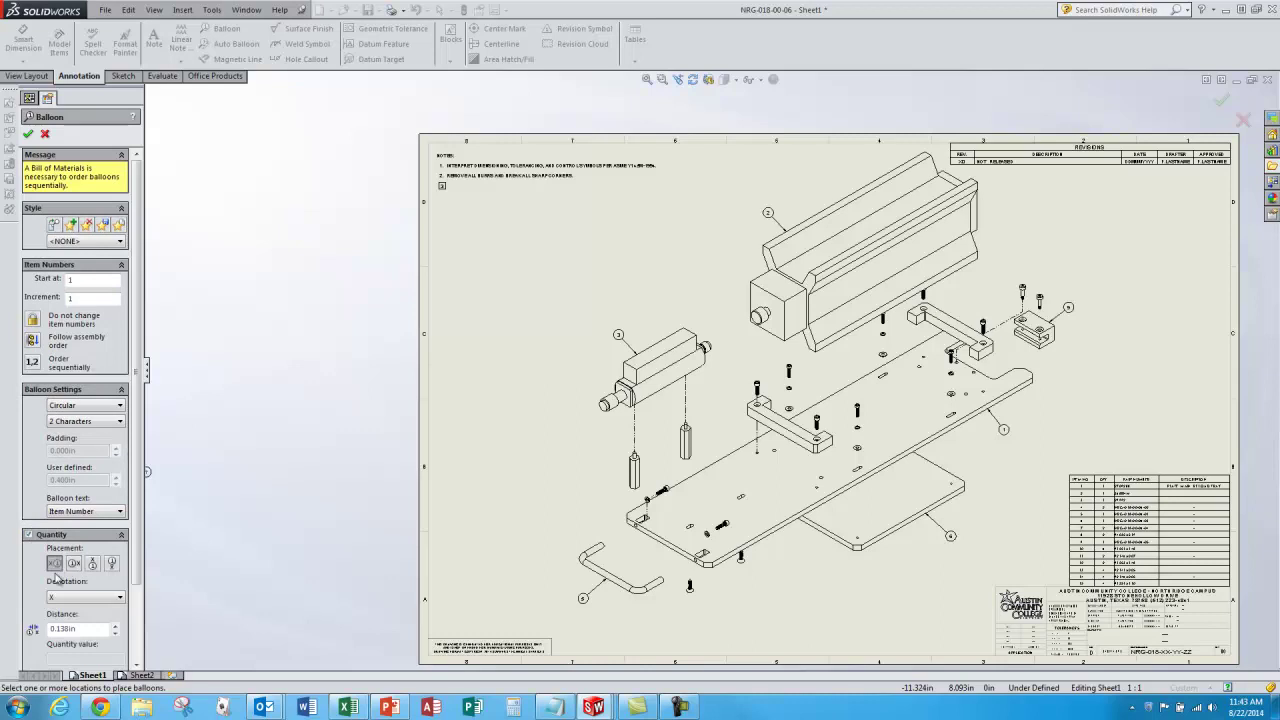
pyautogui.scroll(-4, 620, 468)
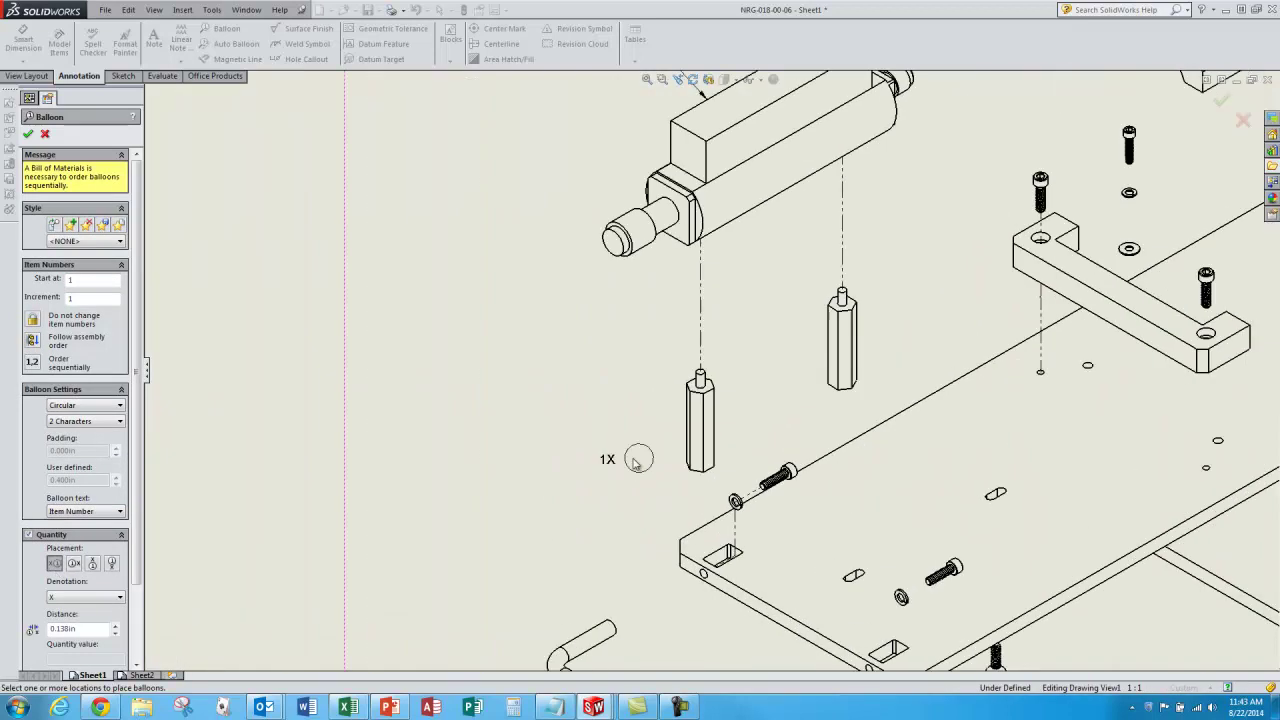
pyautogui.click(686, 429)
pyautogui.click(642, 391)
pyautogui.scroll(4, 566, 351)
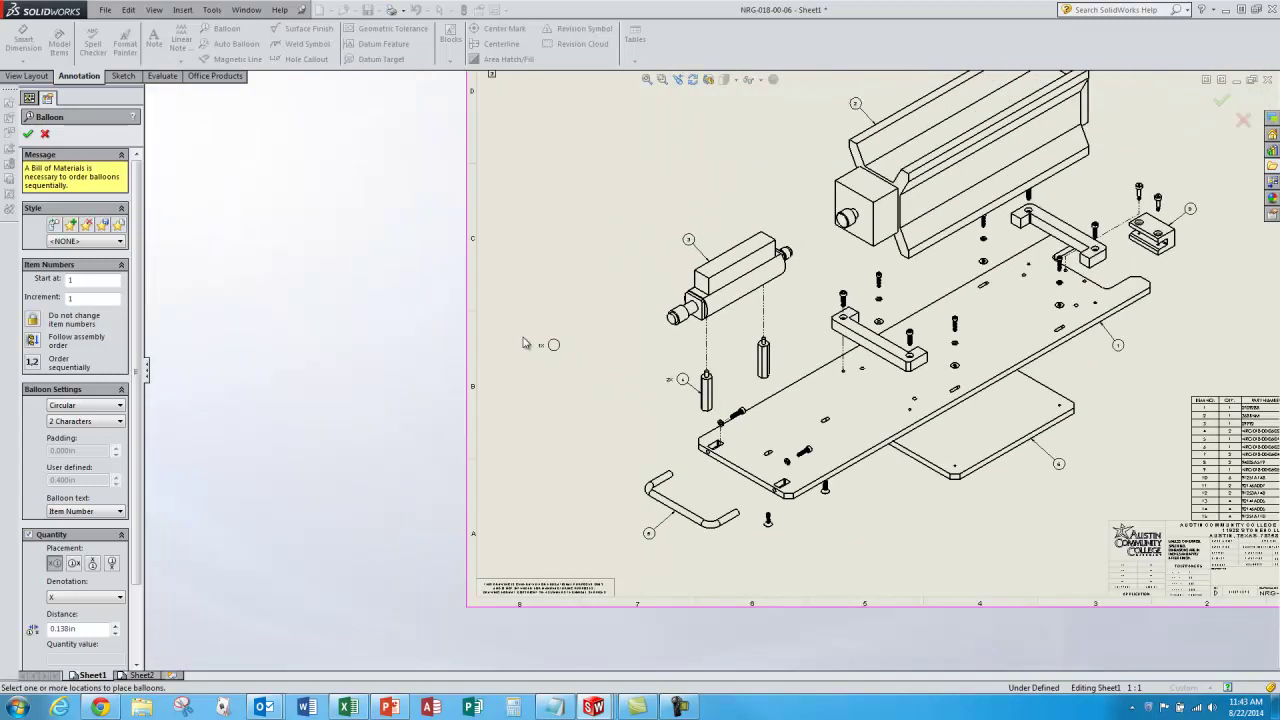
pyautogui.scroll(-4, 803, 469)
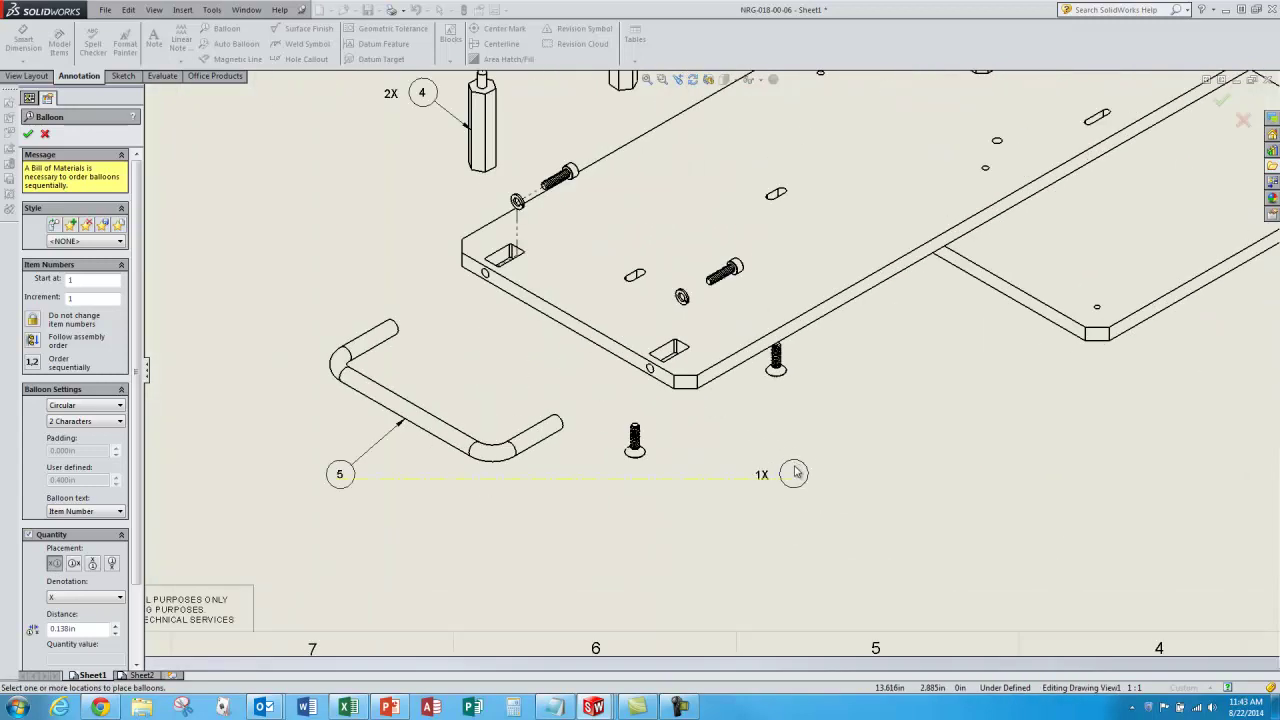
# Add balloon 7 (2X) to the U-shaped bracket's edge.
pyautogui.scroll(5, 803, 469)
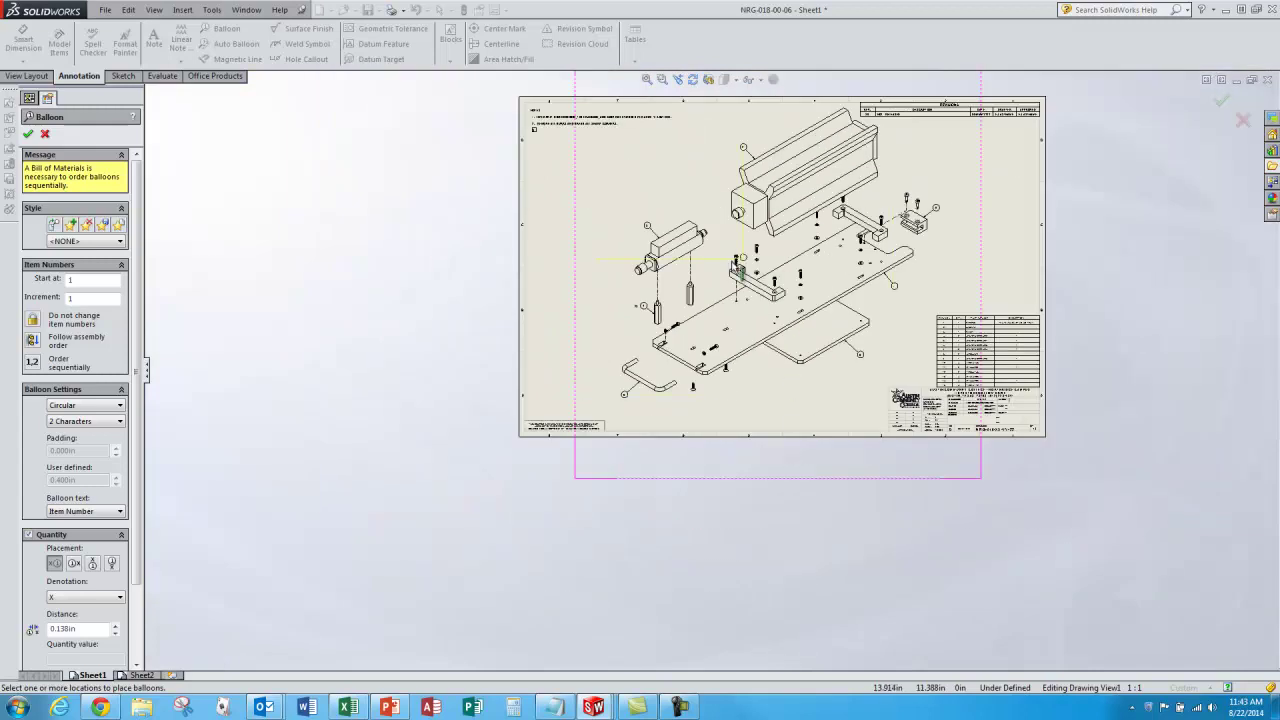
pyautogui.scroll(-6, 726, 258)
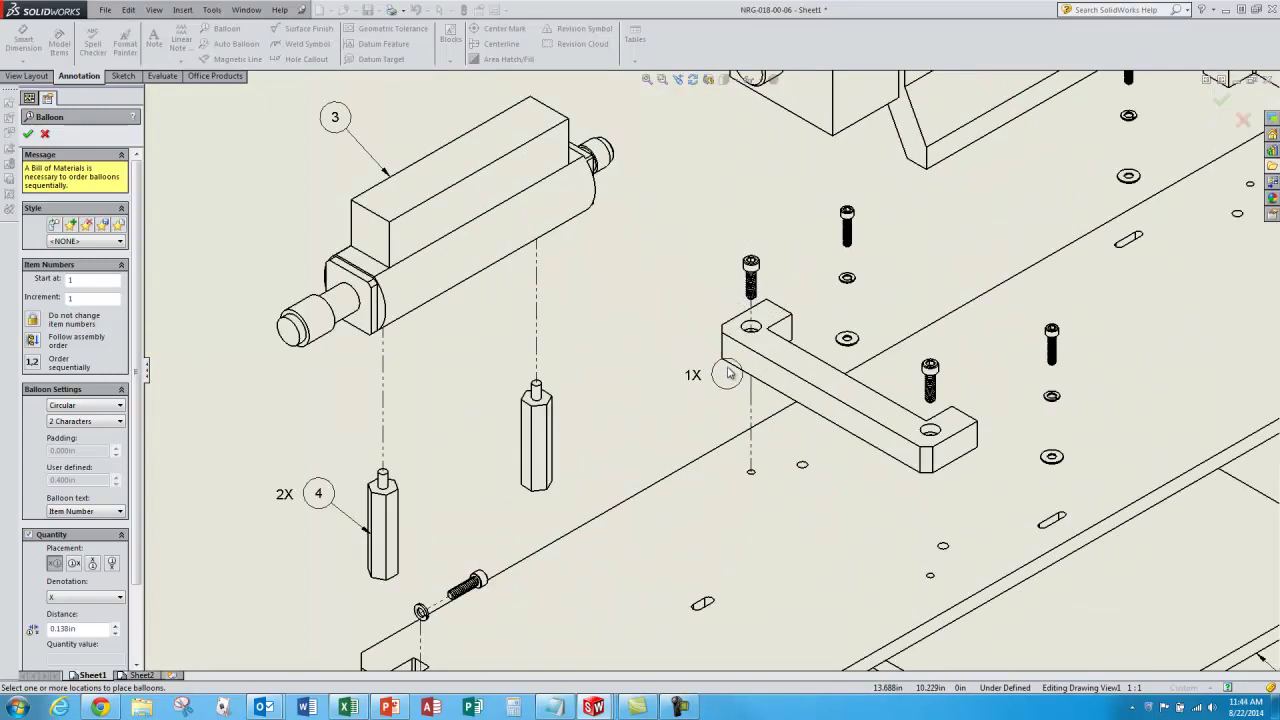
pyautogui.click(727, 368)
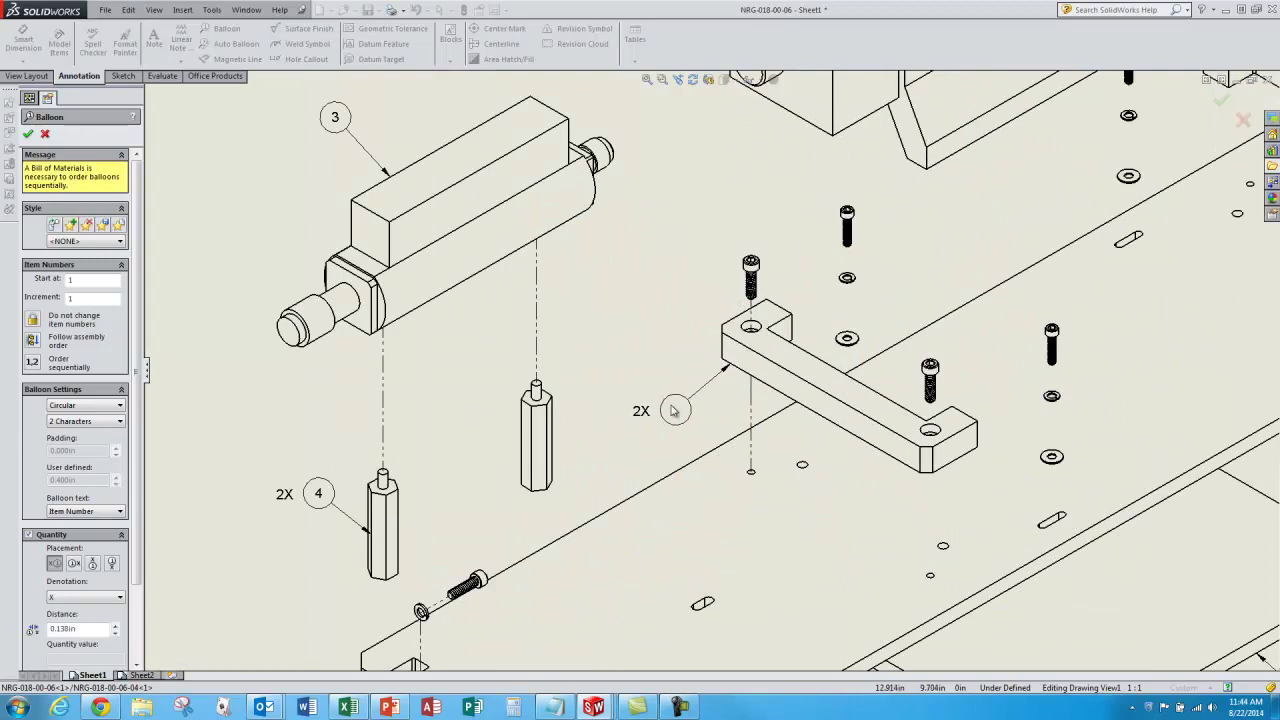
pyautogui.click(671, 410)
pyautogui.scroll(5, 709, 369)
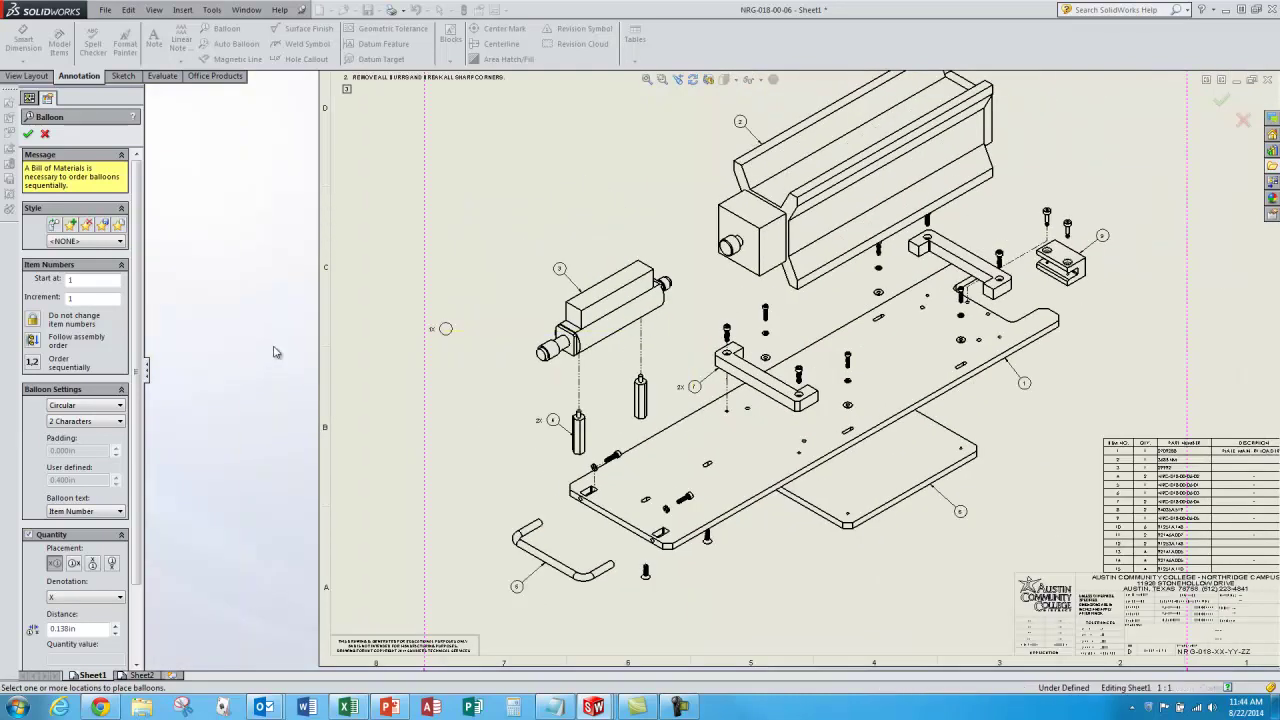
# With quantities shown at right, balloon the screws as 12 (2X) and 10 (6X).
pyautogui.click(75, 566)
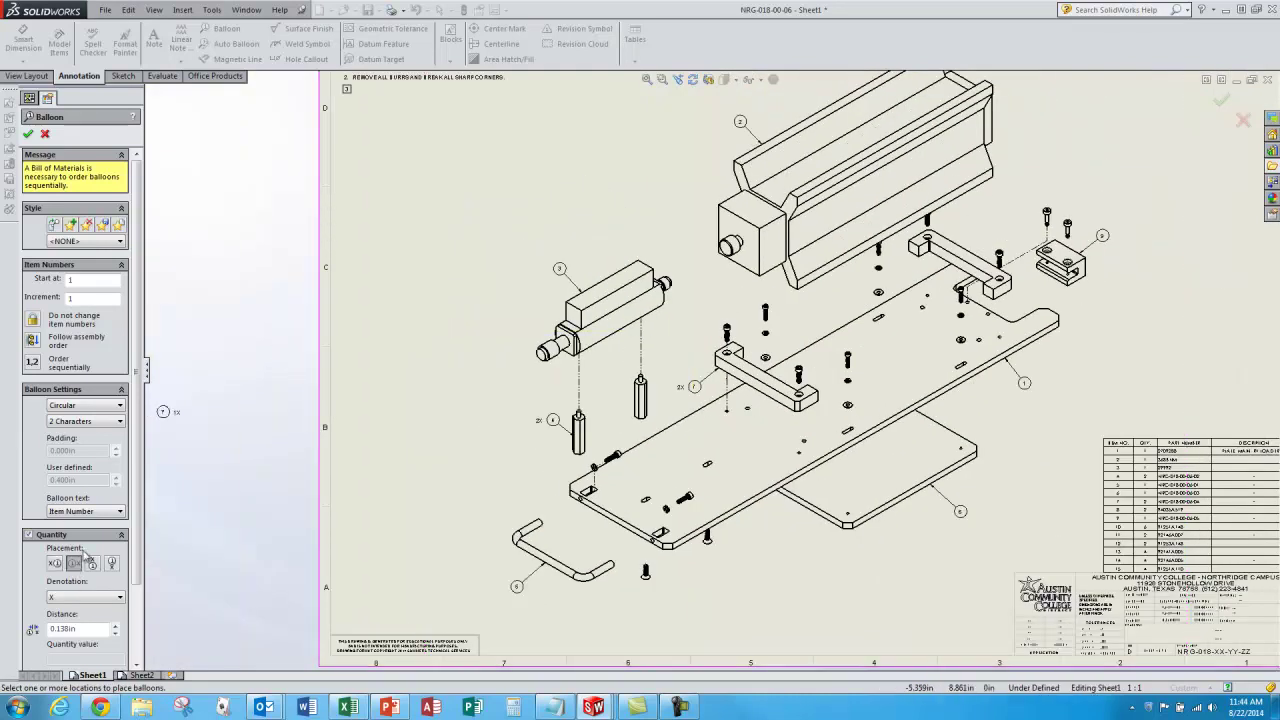
pyautogui.scroll(-5, 709, 560)
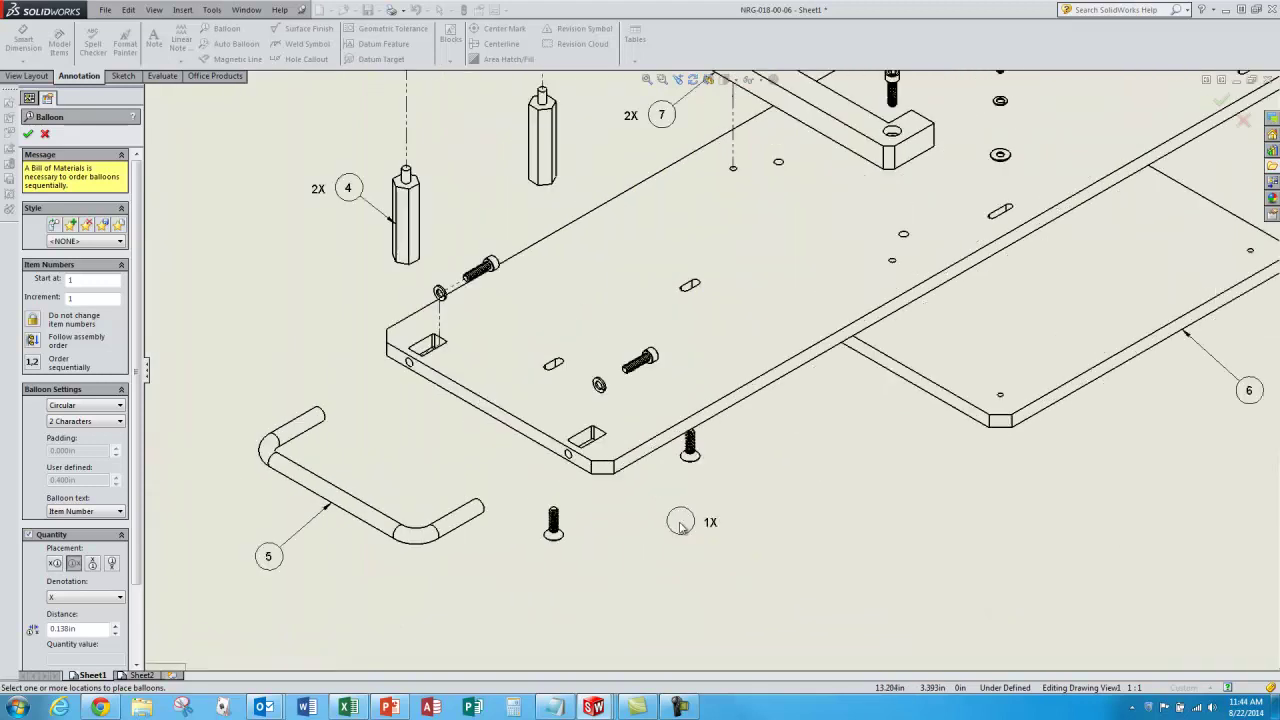
pyautogui.click(710, 431)
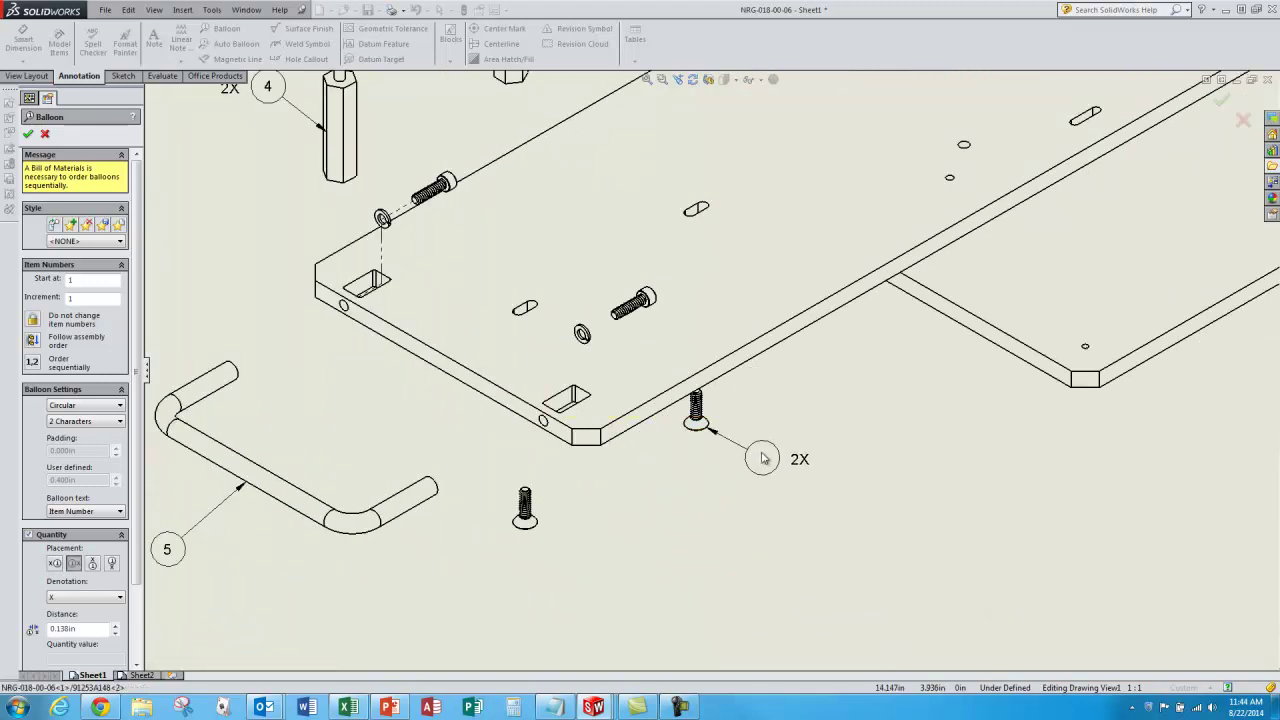
pyautogui.click(760, 468)
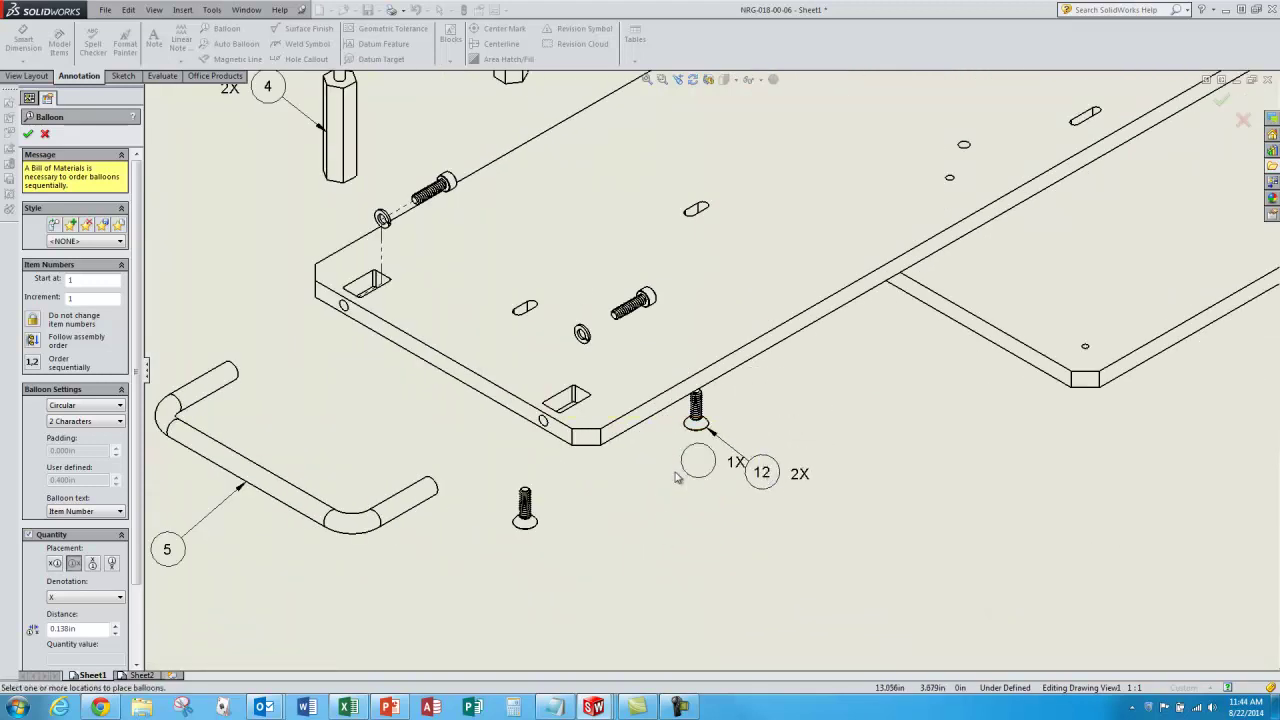
pyautogui.scroll(3, 666, 480)
pyautogui.scroll(-4, 690, 340)
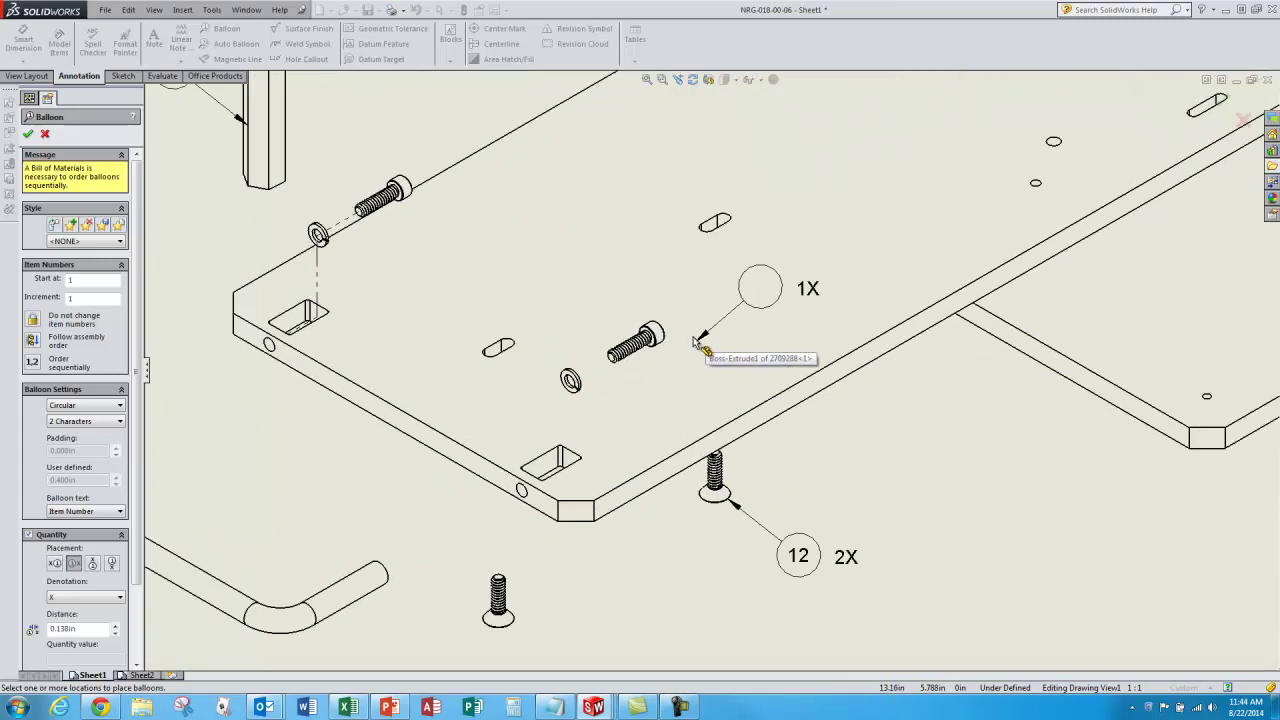
pyautogui.click(662, 334)
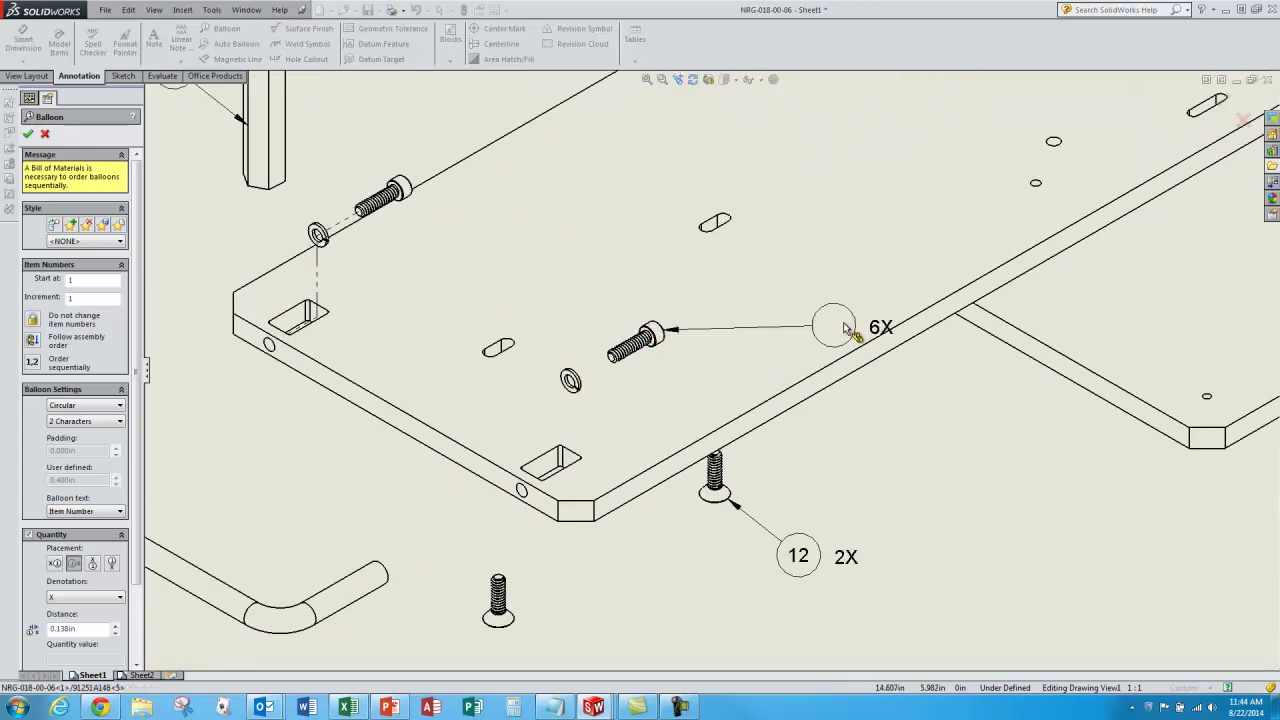
pyautogui.click(964, 403)
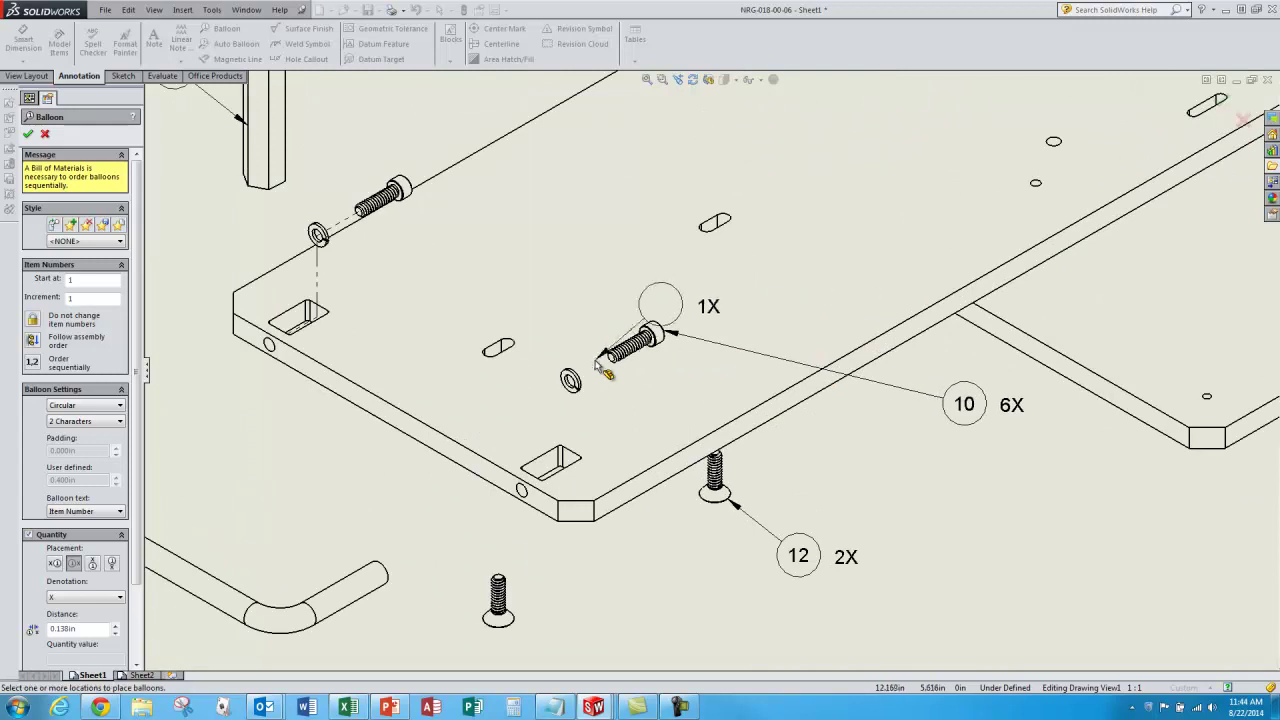
# Balloon the washer on the plate (2X) and the bolt above block 9 as 8 (2X).
pyautogui.click(570, 380)
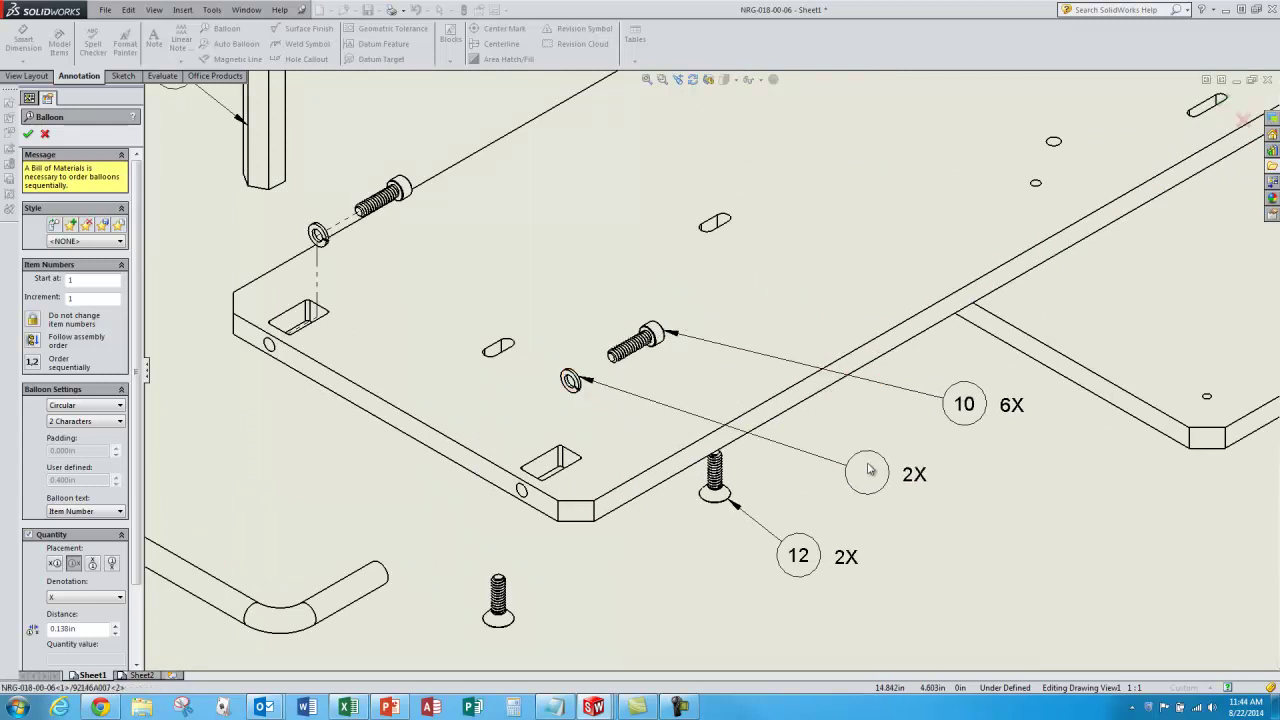
pyautogui.click(869, 470)
pyautogui.scroll(6, 869, 470)
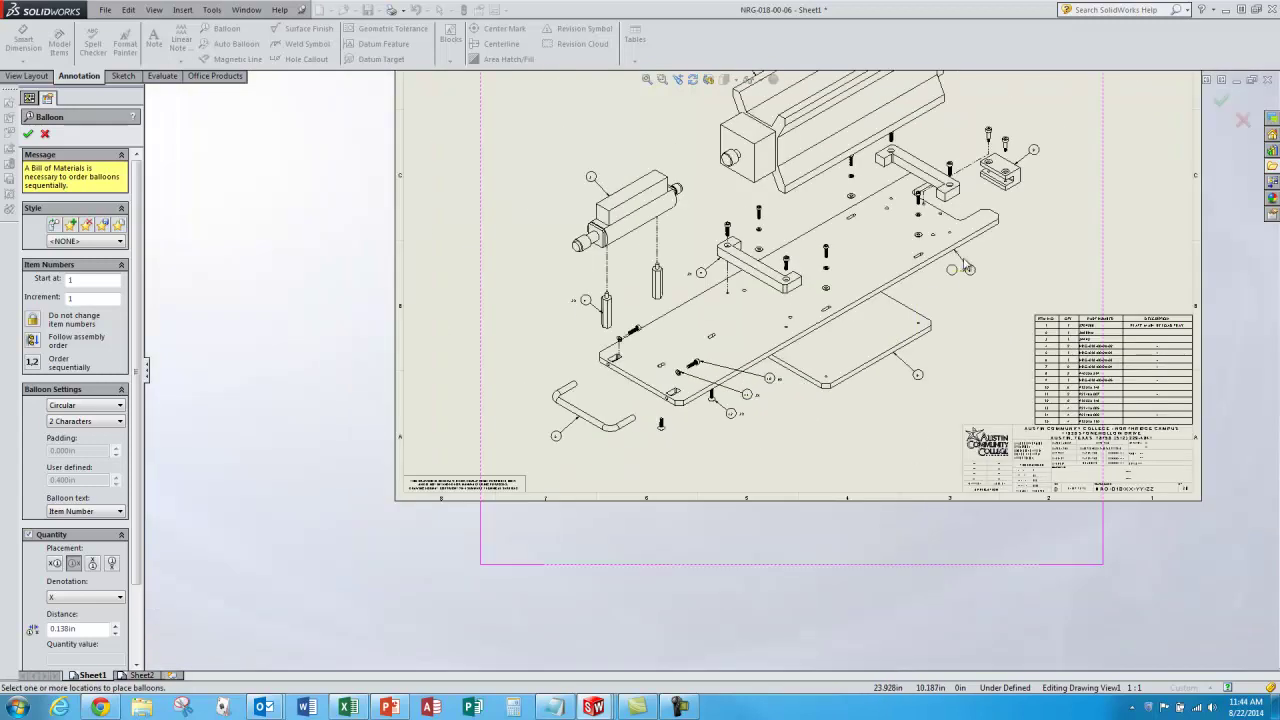
pyautogui.scroll(-10, 983, 240)
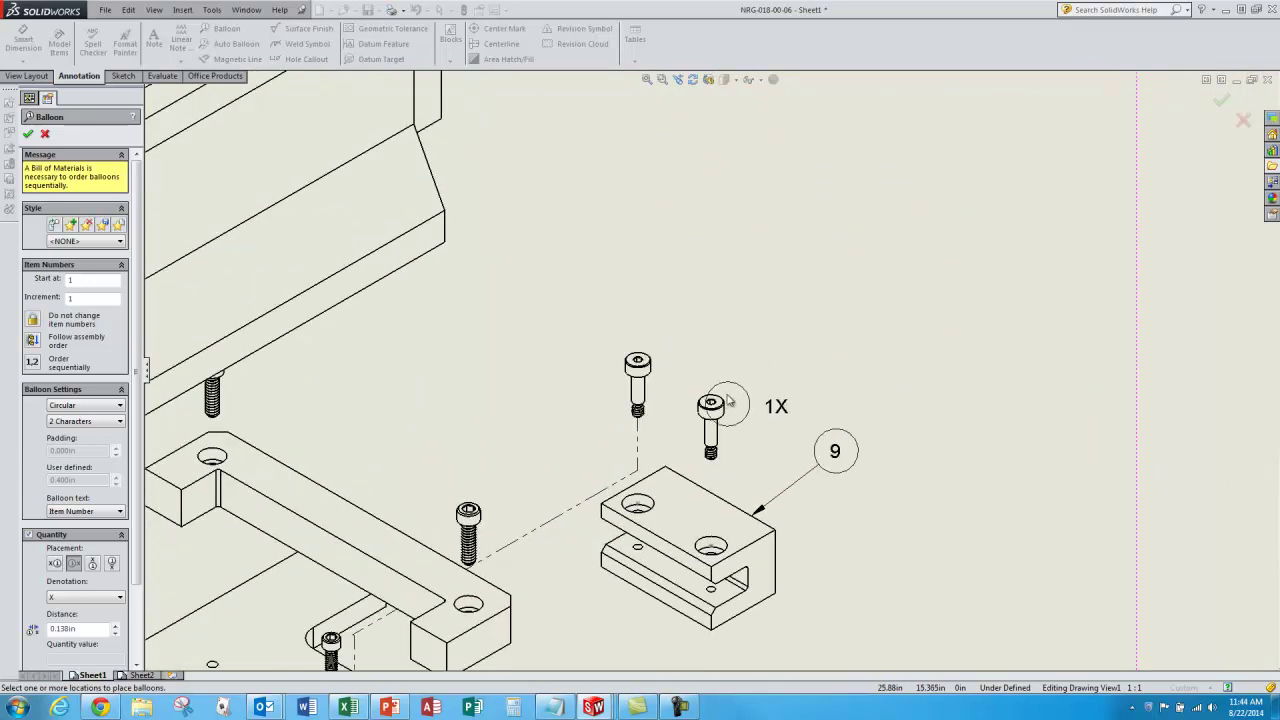
pyautogui.click(722, 408)
pyautogui.click(825, 331)
pyautogui.scroll(3, 700, 368)
pyautogui.scroll(2, 675, 348)
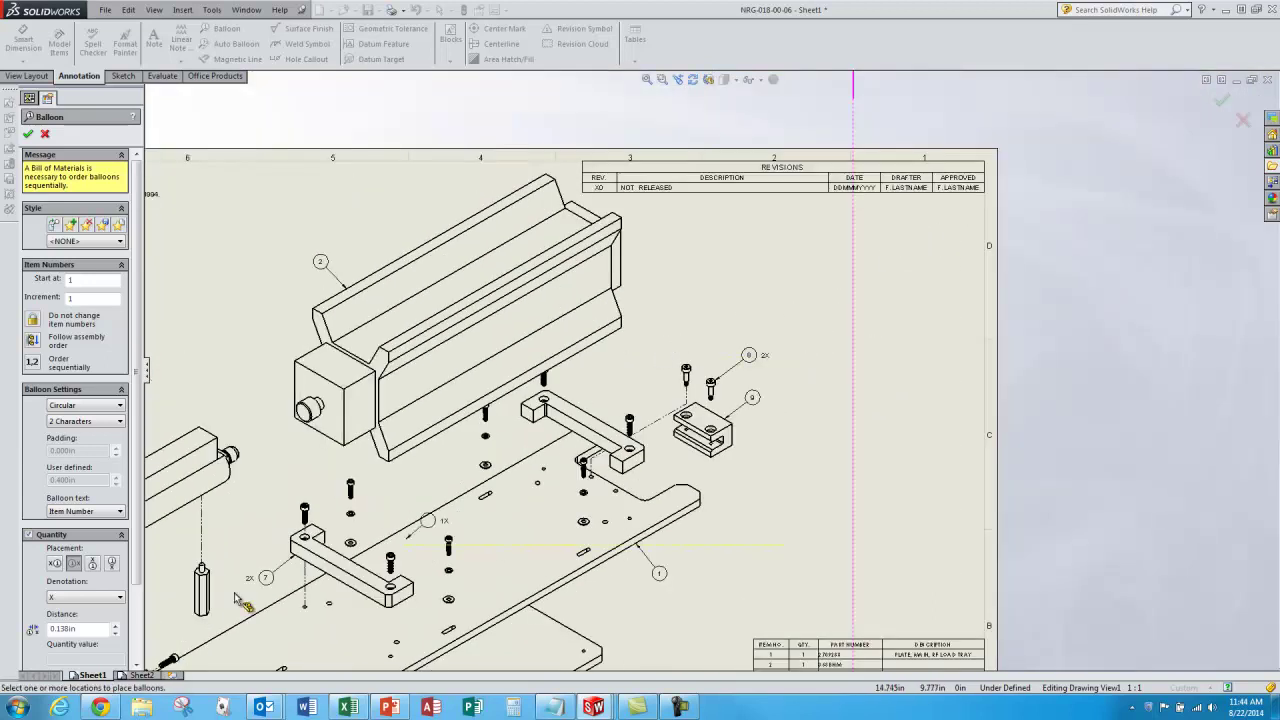
pyautogui.scroll(-3, 295, 508)
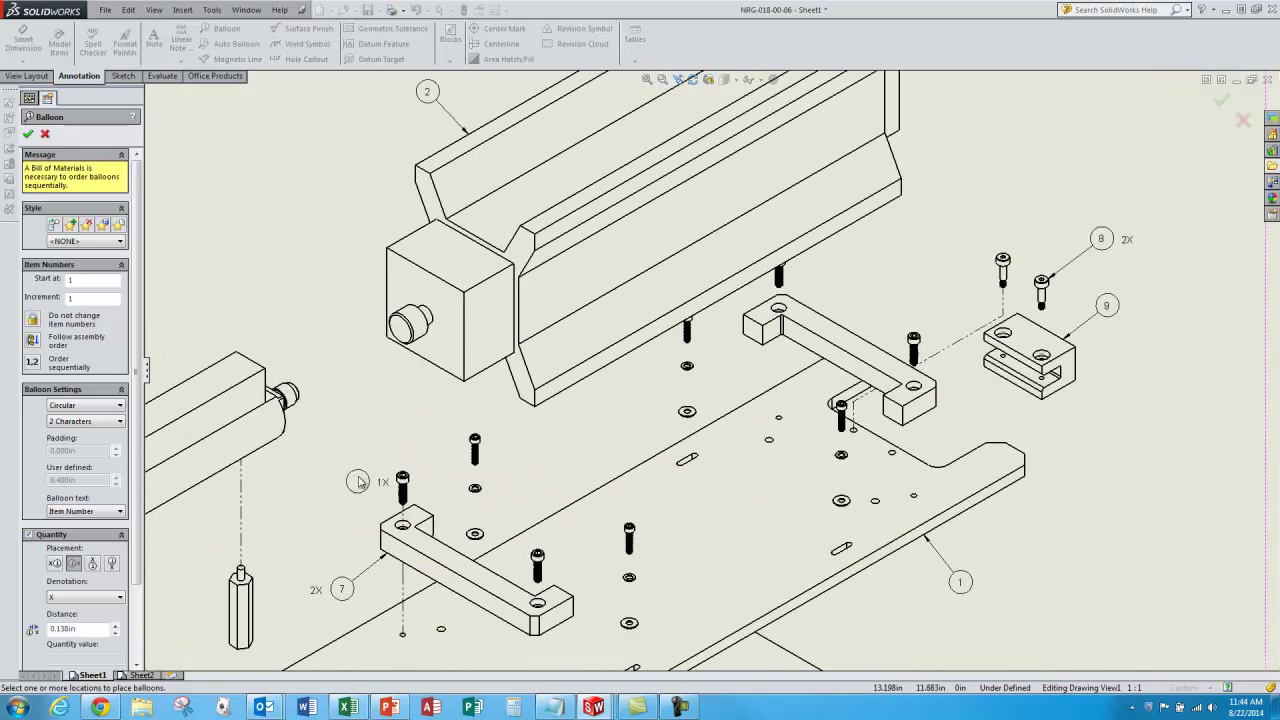
pyautogui.scroll(-2, 370, 487)
pyautogui.scroll(-2, 376, 487)
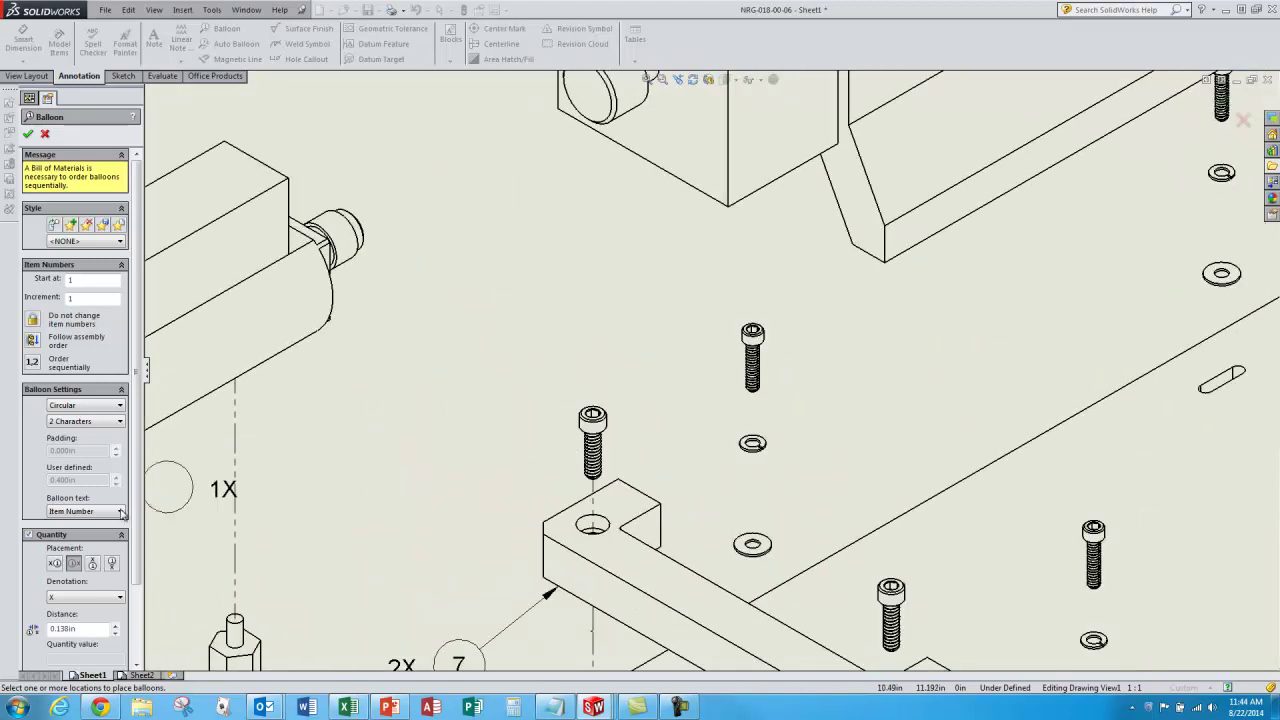
# Switch quantities to the left and balloon the screw above bracket 7 as 10 (6X).
pyautogui.click(55, 563)
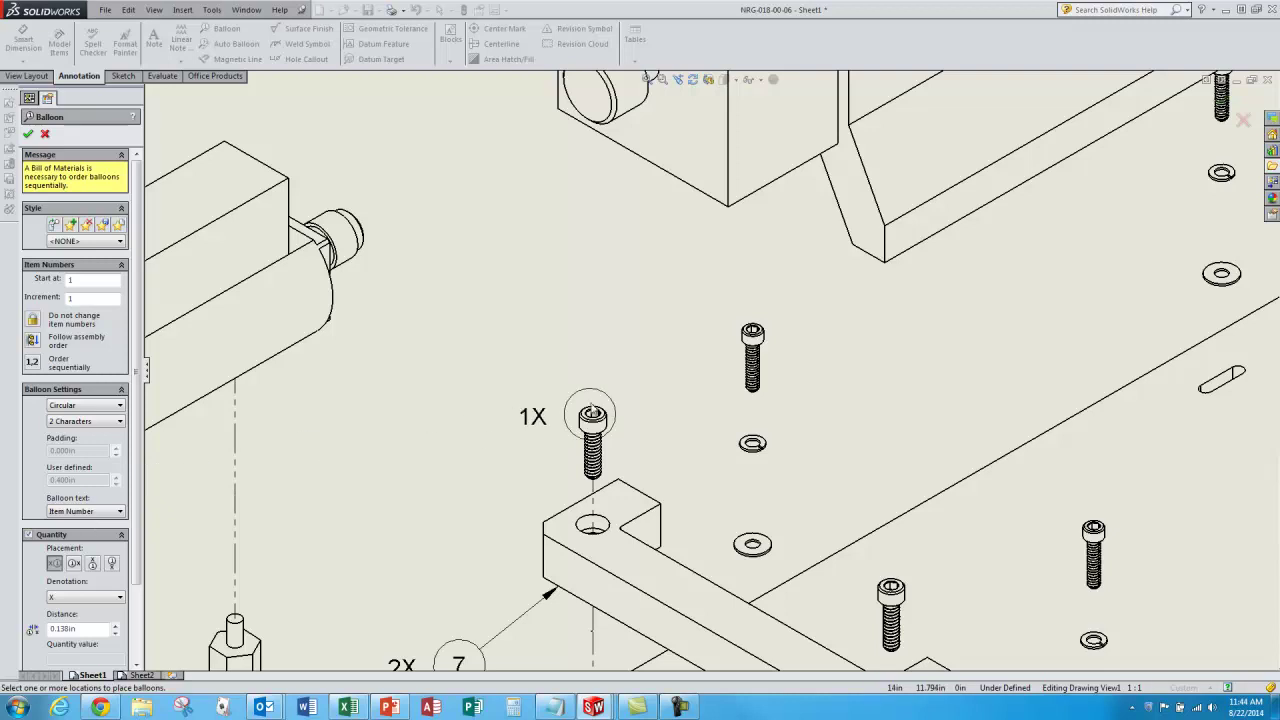
pyautogui.scroll(-2, 590, 428)
pyautogui.click(603, 423)
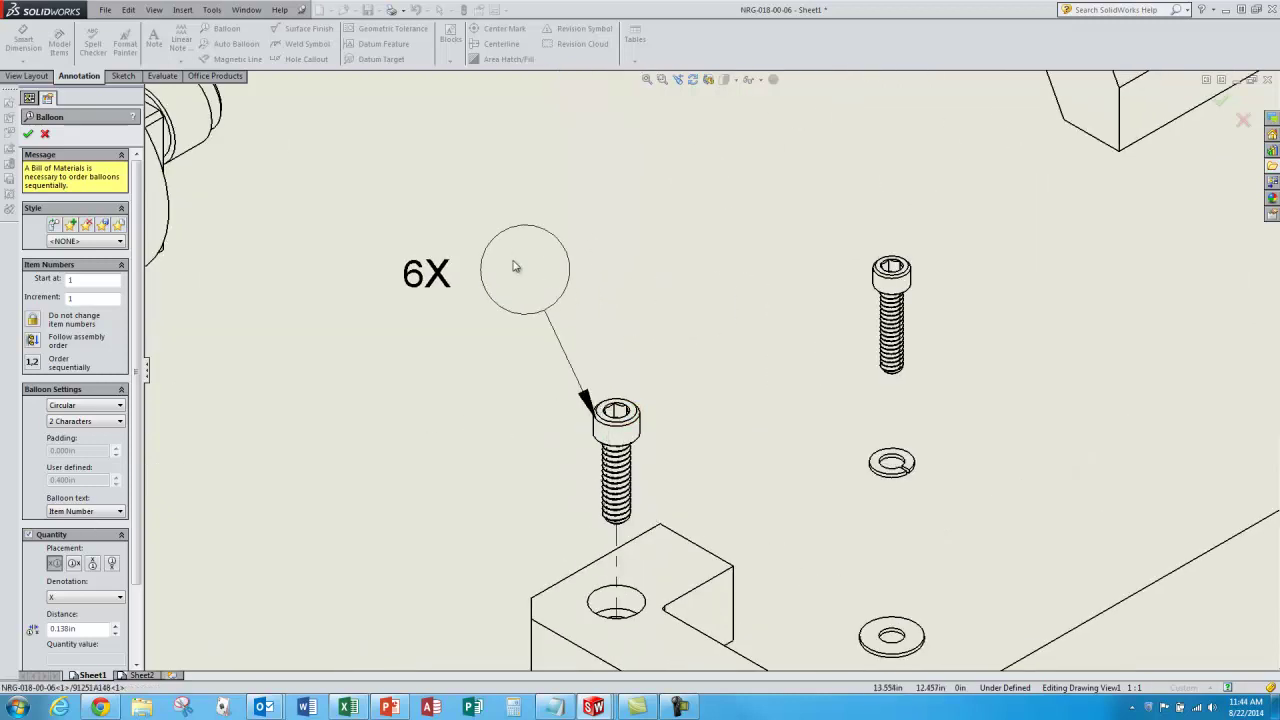
pyautogui.click(470, 309)
pyautogui.scroll(3, 523, 409)
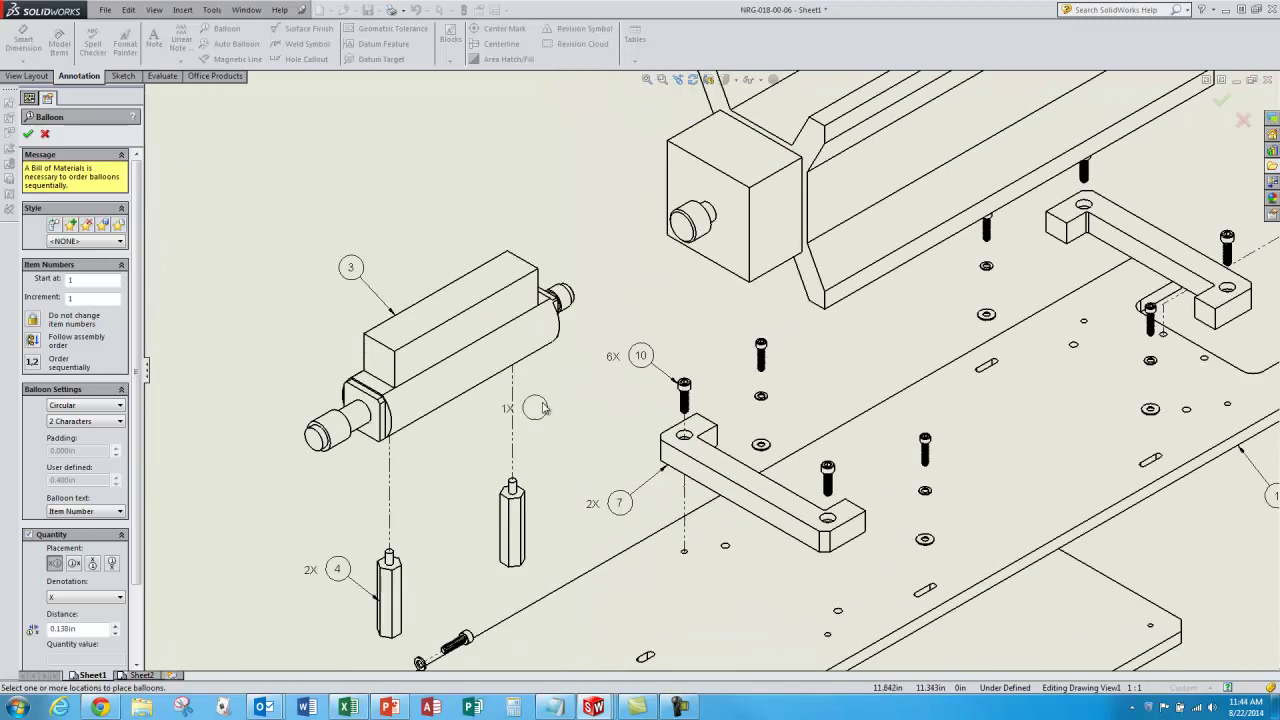
pyautogui.scroll(-3, 765, 445)
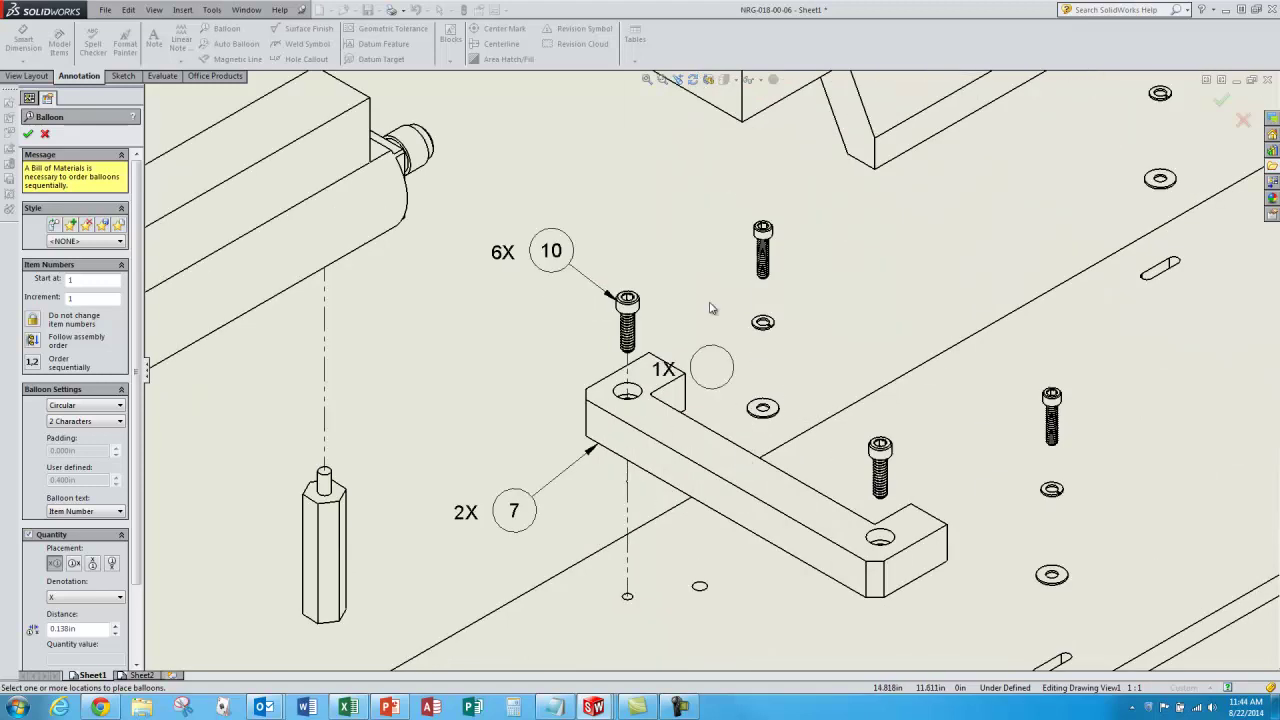
# Balloon the flat washer 13 (4X), lock washer 14 (4X) and screw 15 (4X).
pyautogui.moveTo(720, 286); pyautogui.dragTo(748, 515, button='middle')
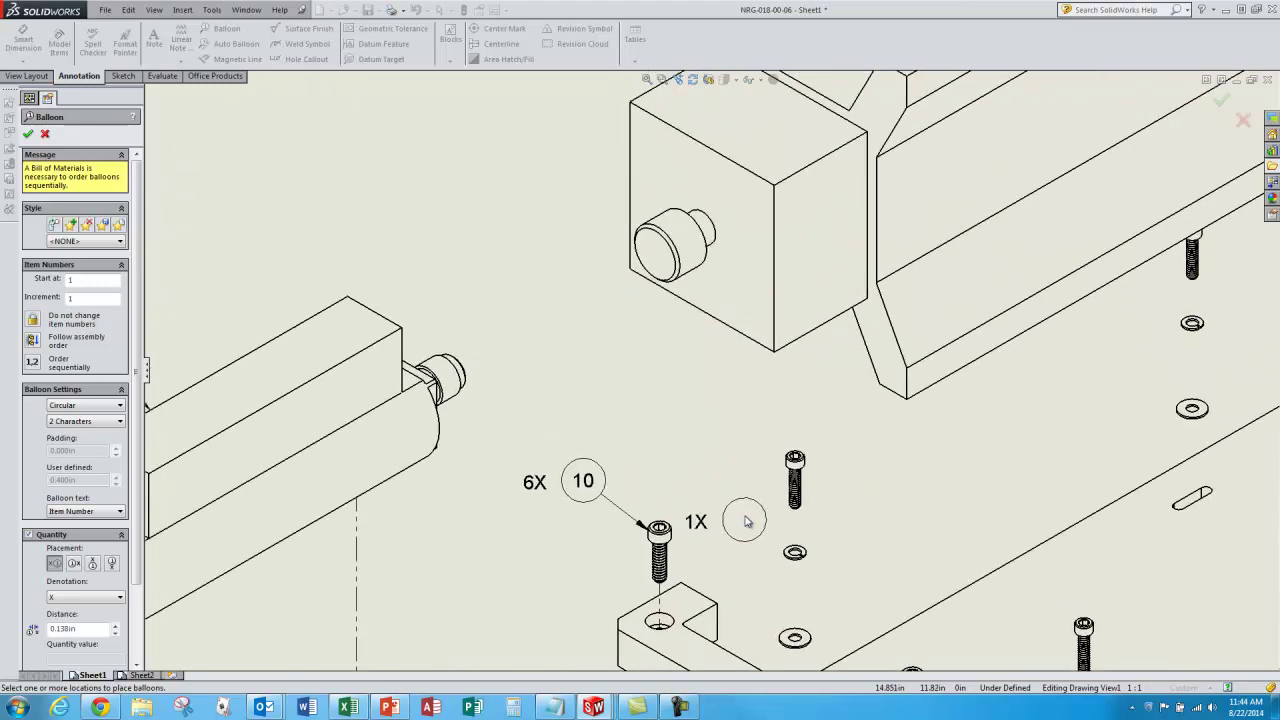
pyautogui.click(793, 638)
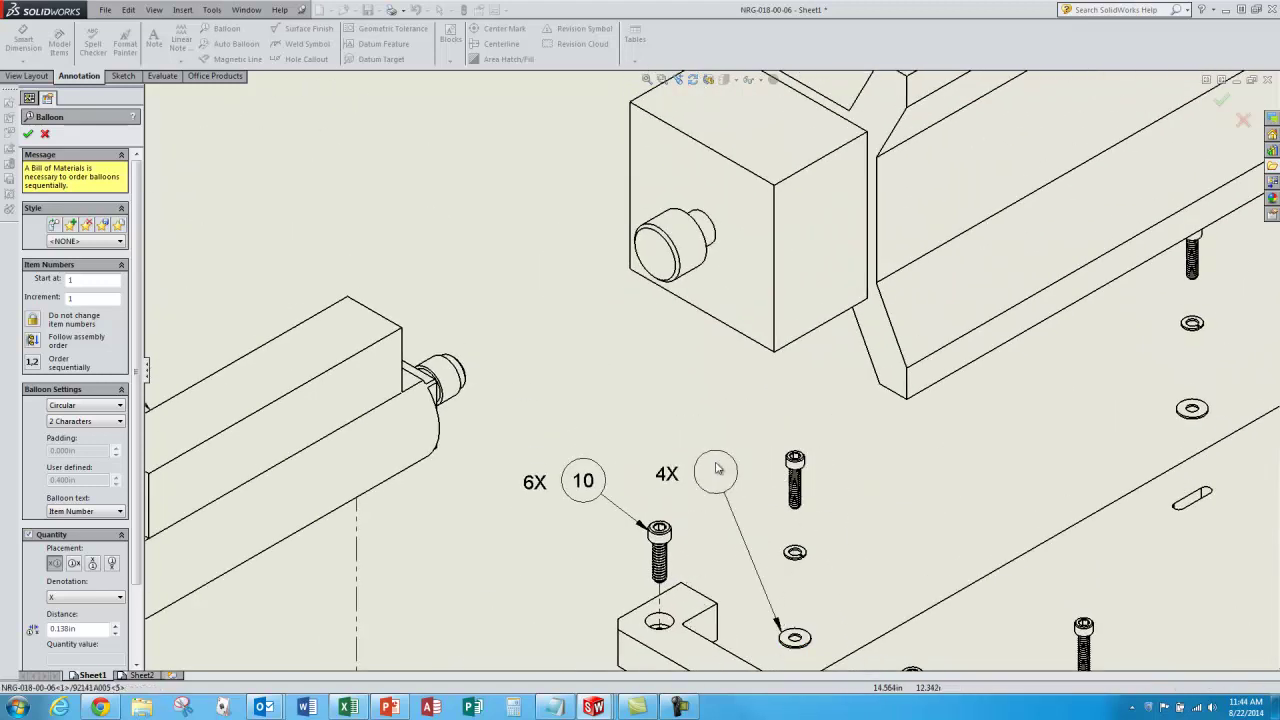
pyautogui.click(674, 418)
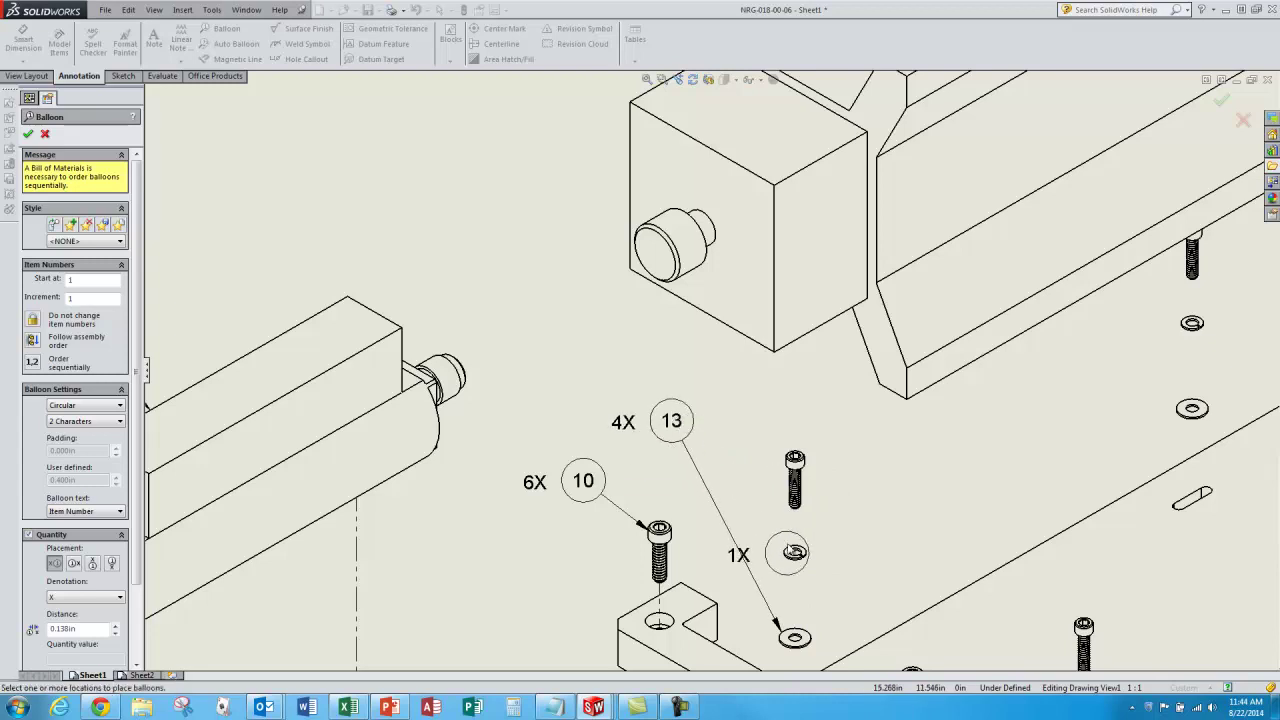
pyautogui.click(794, 553)
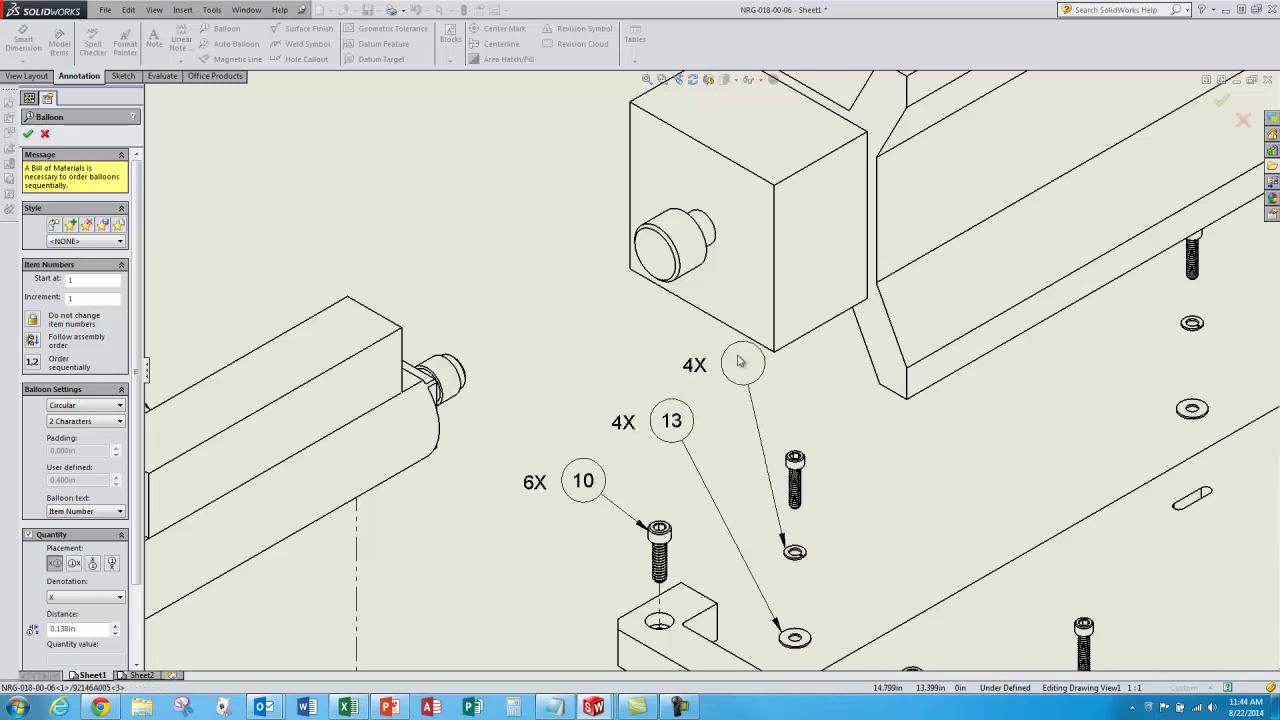
pyautogui.click(712, 376)
pyautogui.click(792, 458)
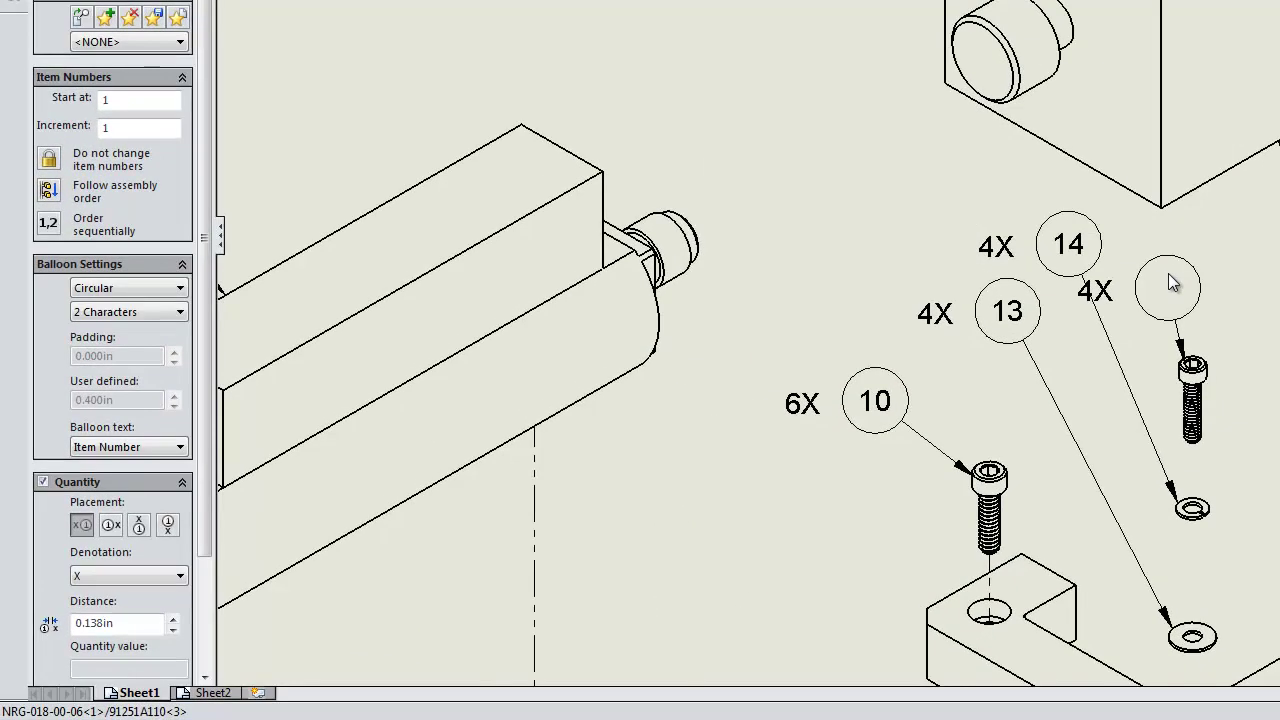
pyautogui.click(1082, 315)
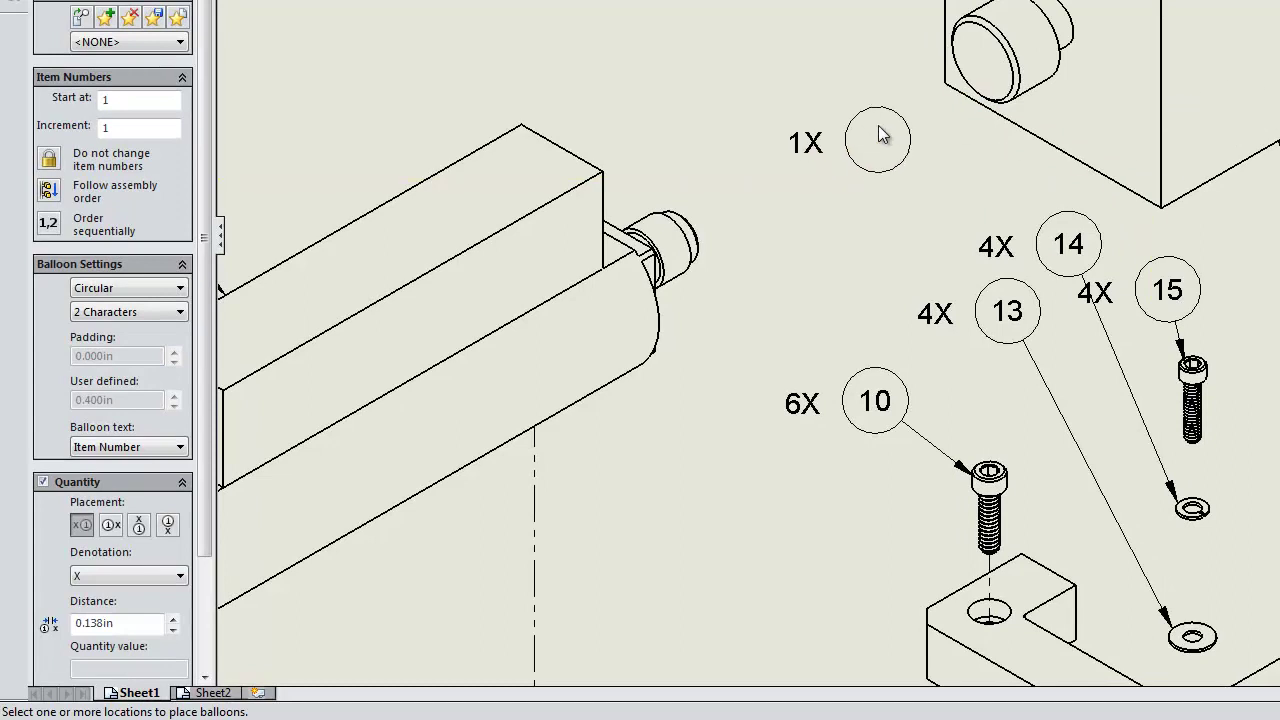
# Place balloon 15's 4X quantity on its right and nudge the balloon rightward.
pyautogui.press('Escape')
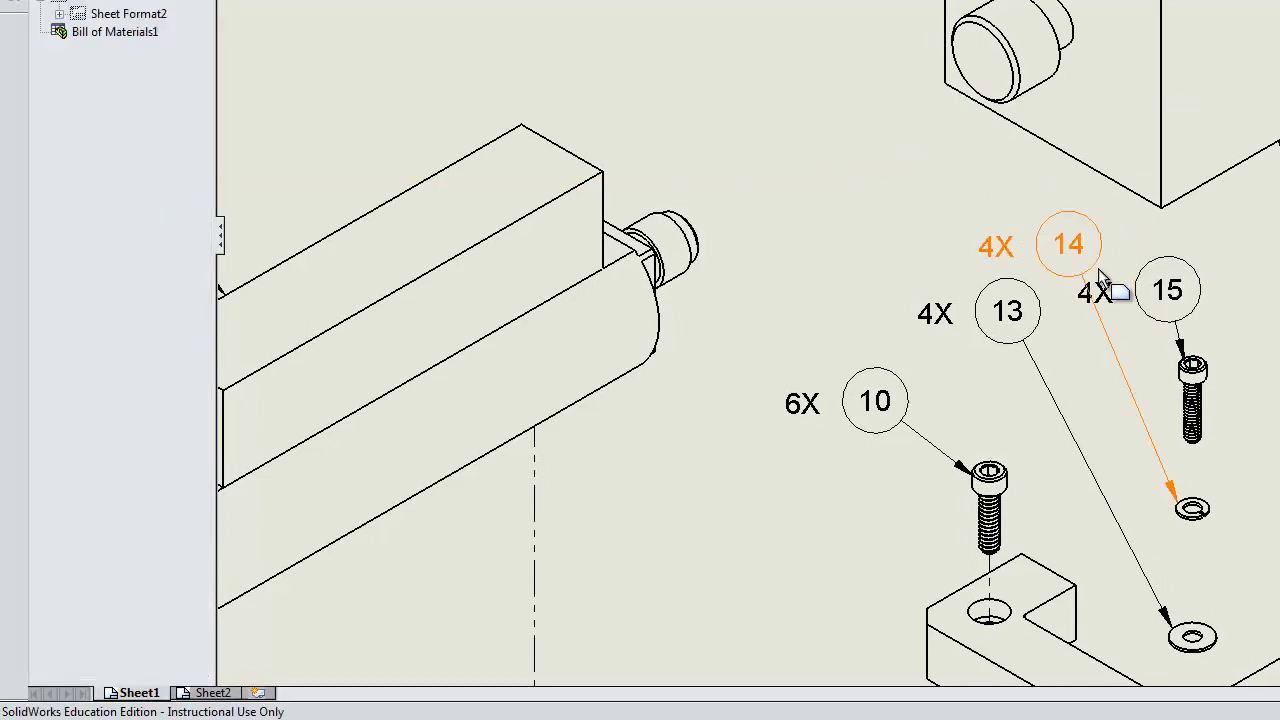
pyautogui.click(1172, 290)
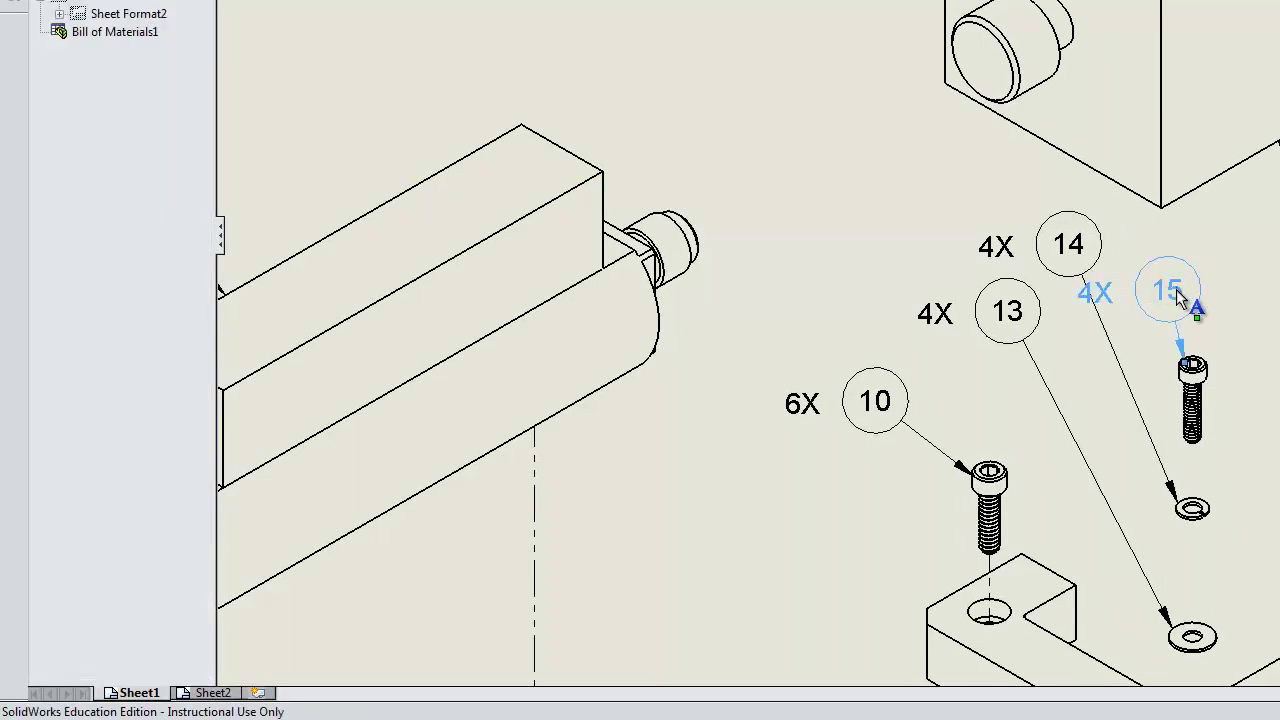
pyautogui.click(1179, 303)
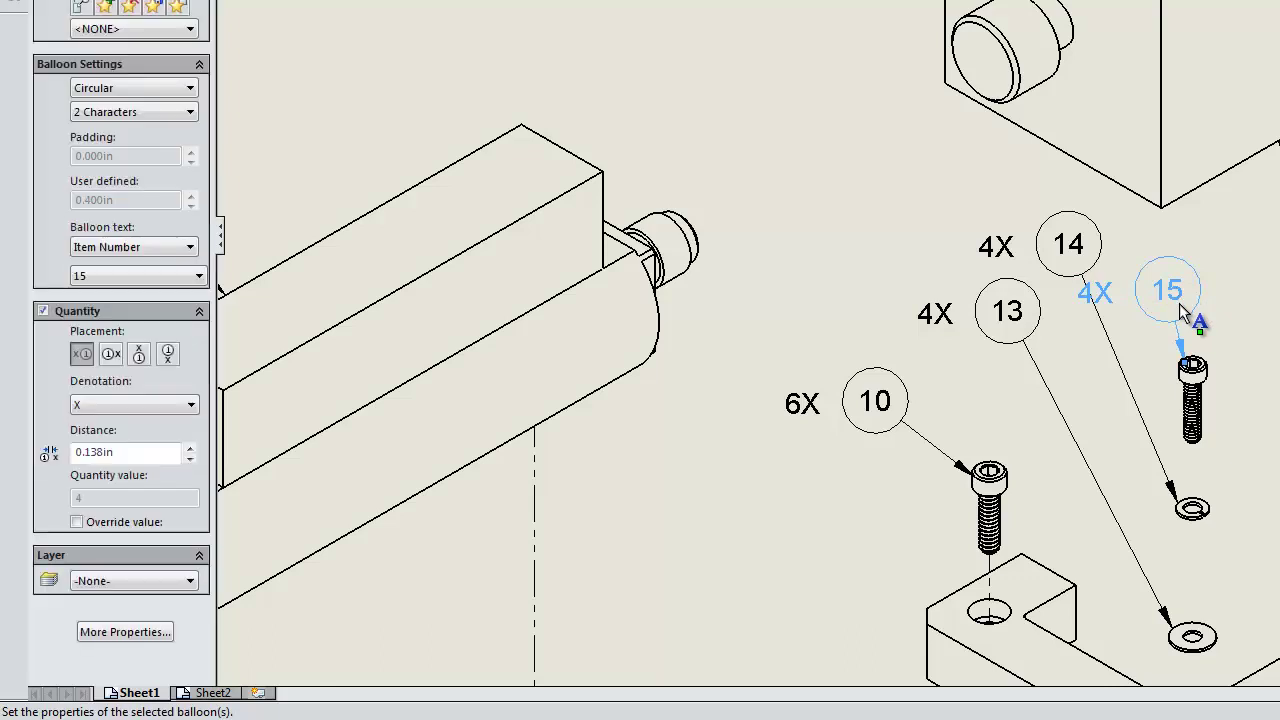
pyautogui.click(110, 354)
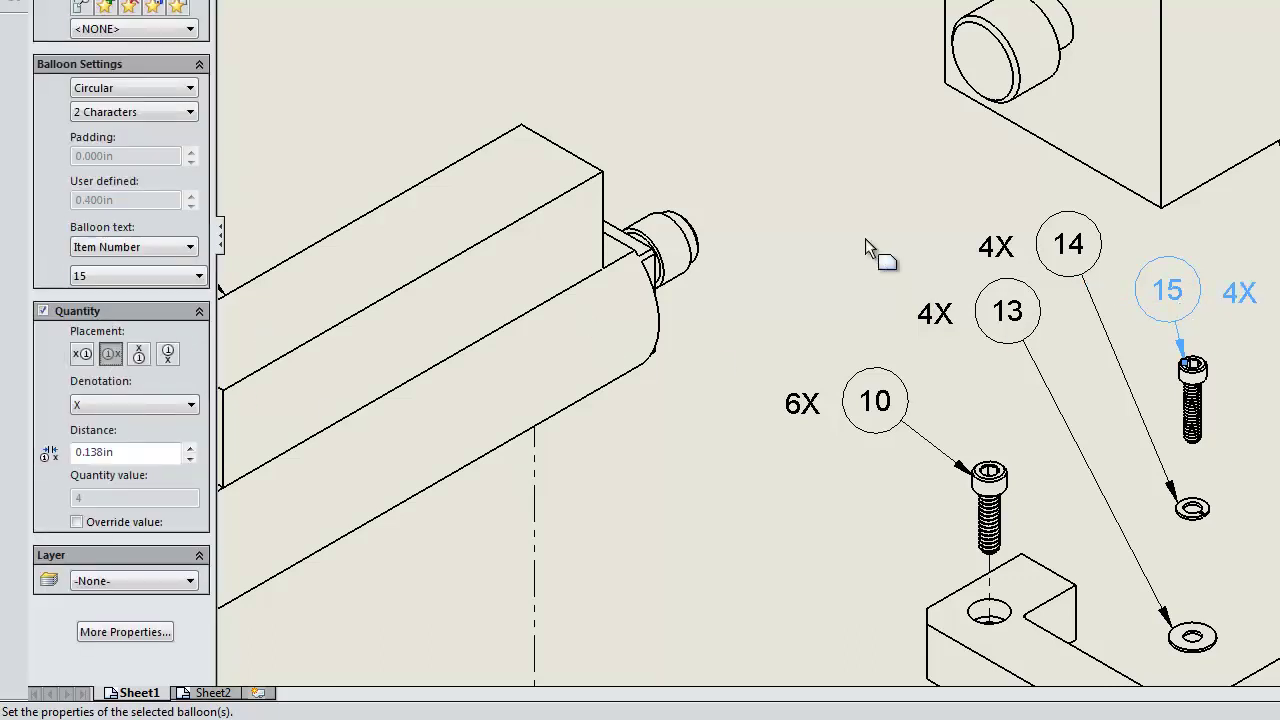
pyautogui.click(709, 149)
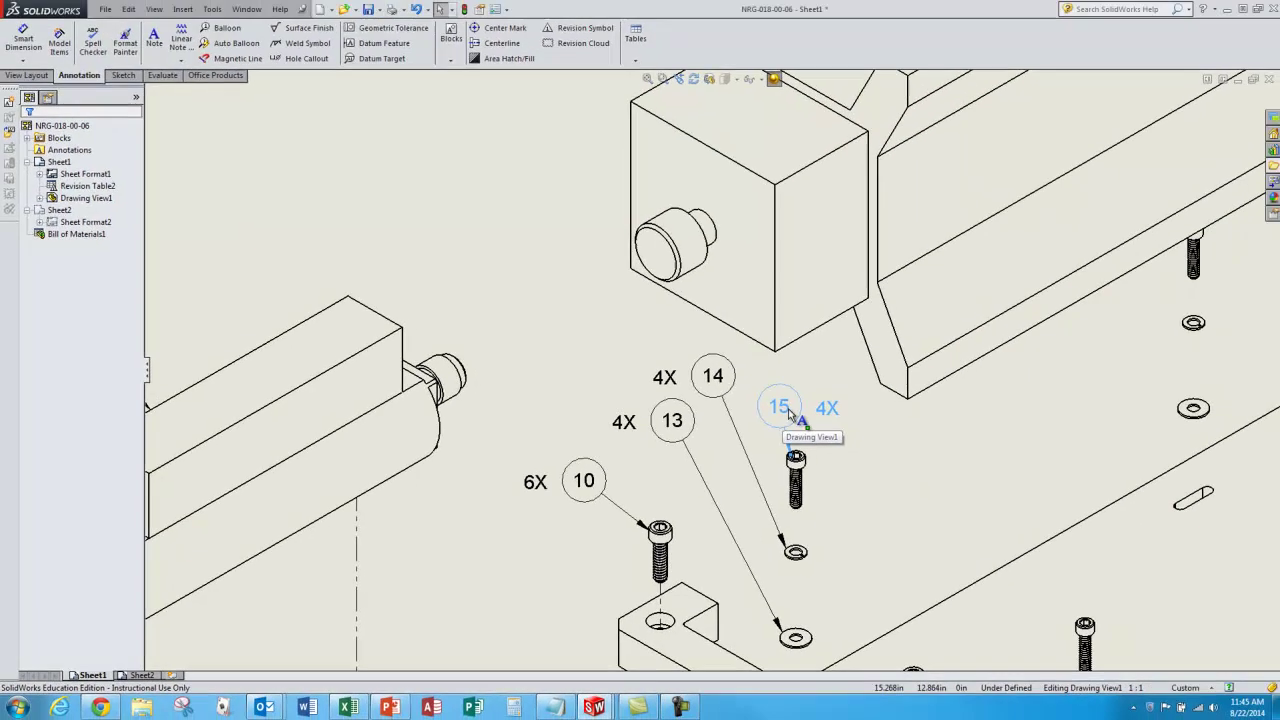
pyautogui.moveTo(968, 354); pyautogui.dragTo(1018, 352)
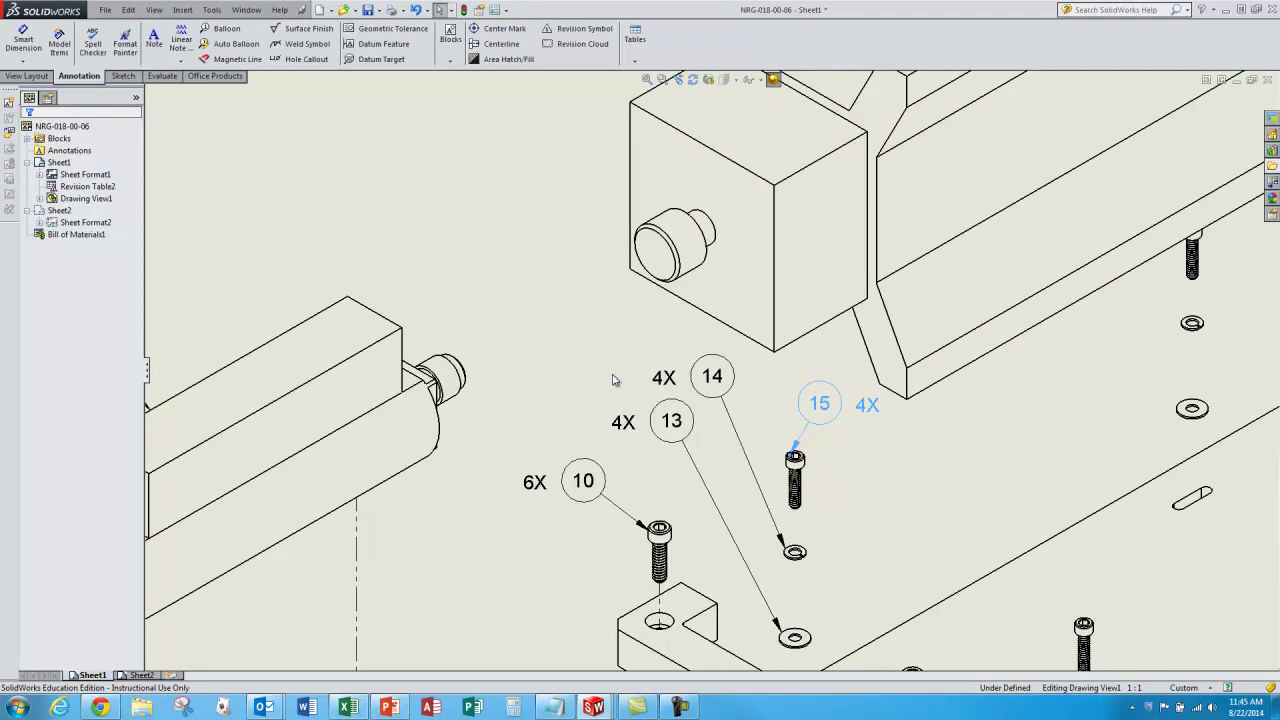
# Close the balloon and drawing view settings and fit the whole sheet in view.
pyautogui.press('z')
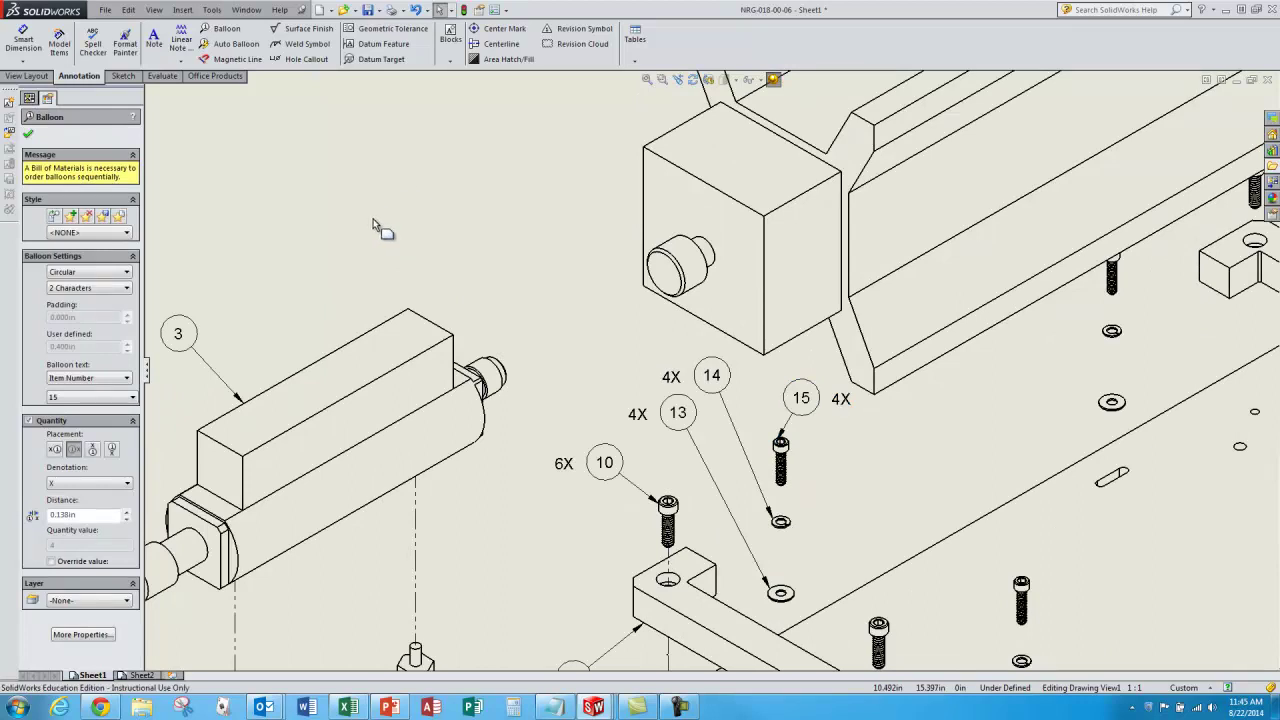
pyautogui.click(370, 218)
pyautogui.press('z')
pyautogui.click(29, 136)
pyautogui.press('f')
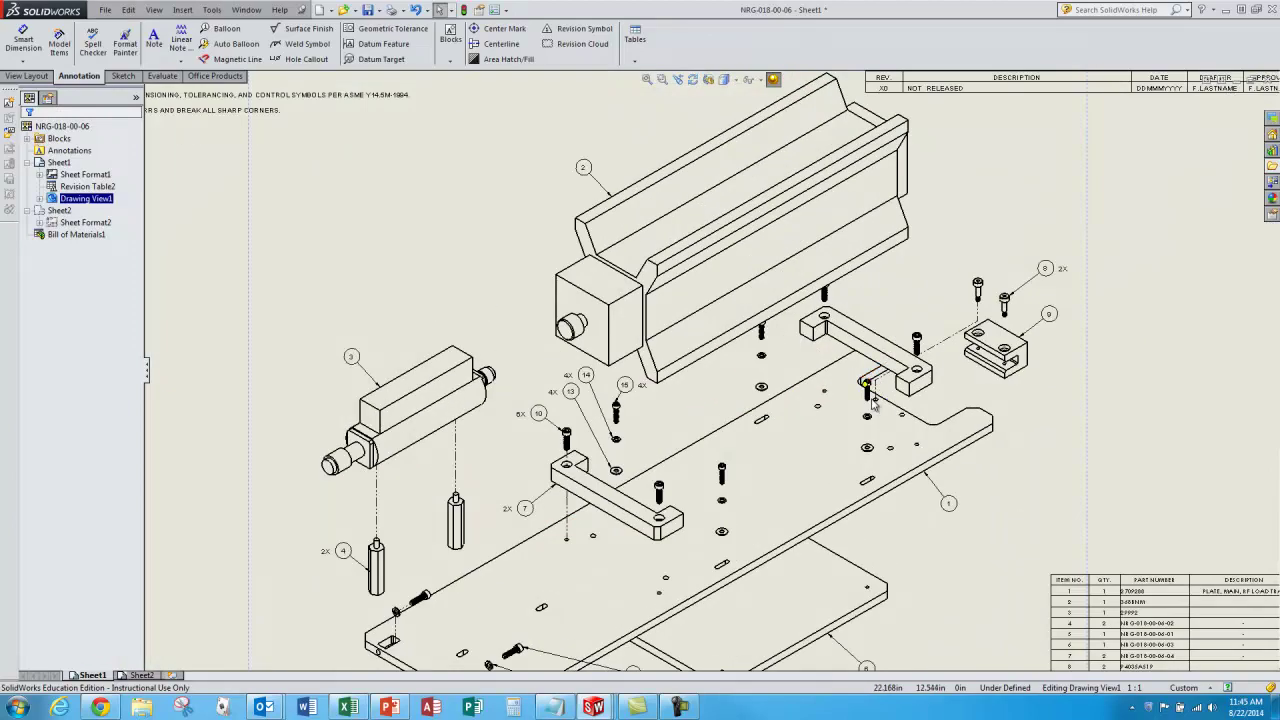
# Fit the sheet and zoom into the 15-item bill of materials at lower right.
pyautogui.press('f')
pyautogui.scroll(-2, 870, 386)
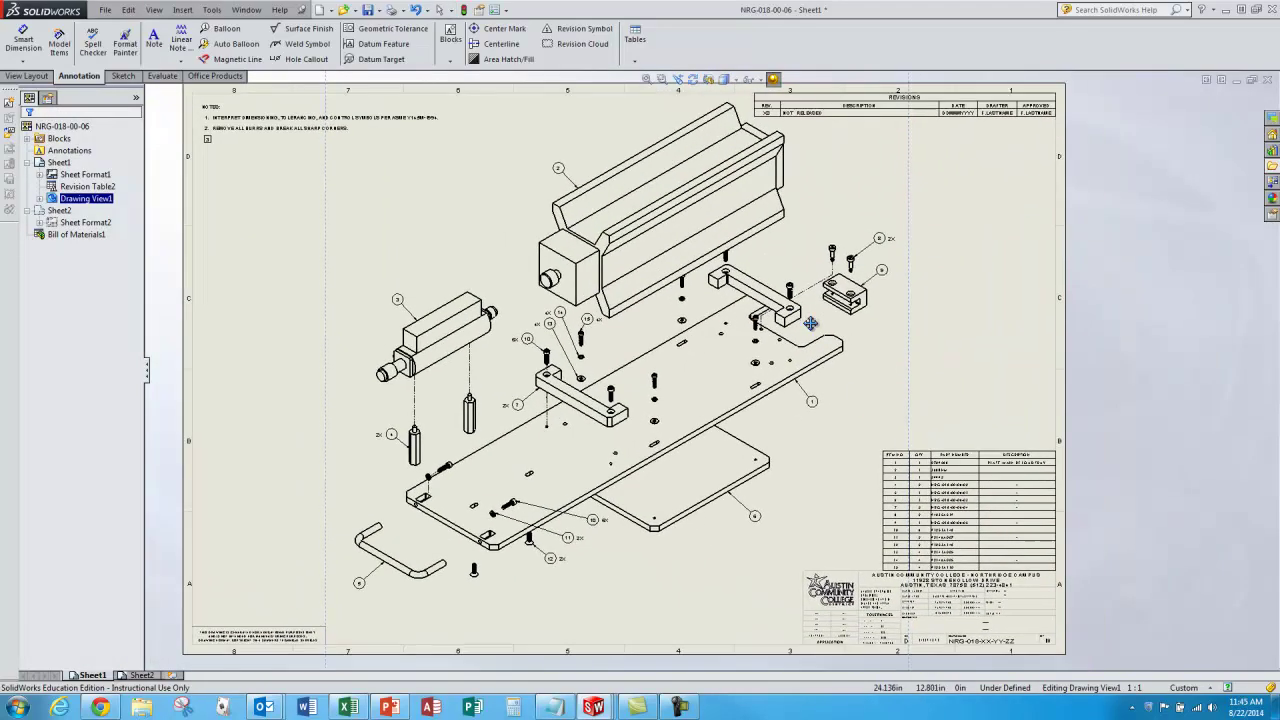
pyautogui.scroll(-4, 985, 515)
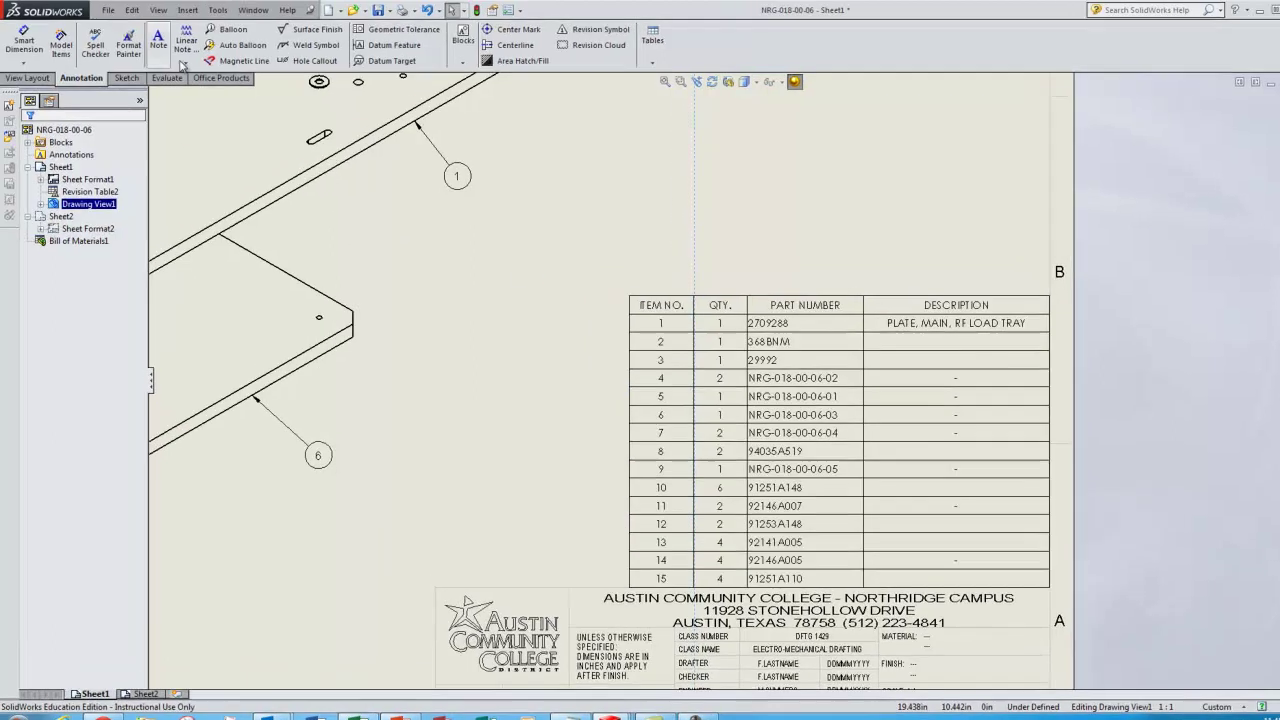
# Switch to the NRG-018-00-06 assembly and select part 29992 in the FeatureManager tree.
pyautogui.click(246, 9)
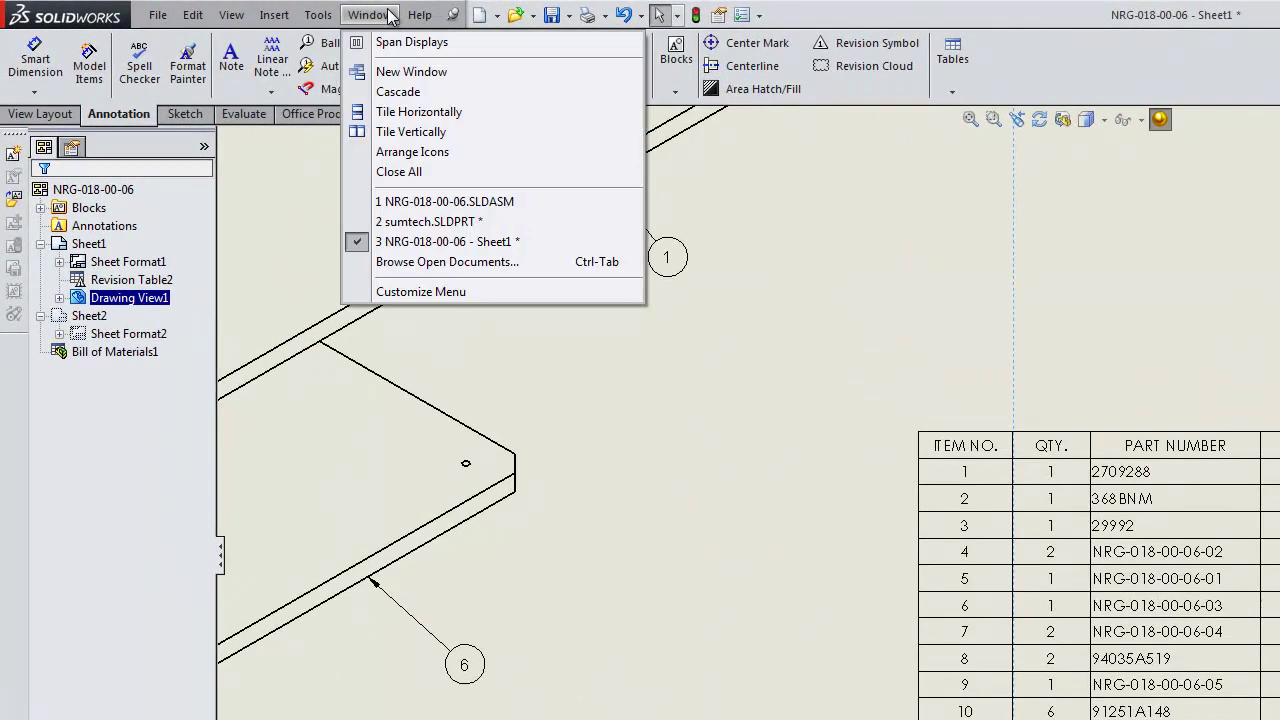
pyautogui.click(420, 203)
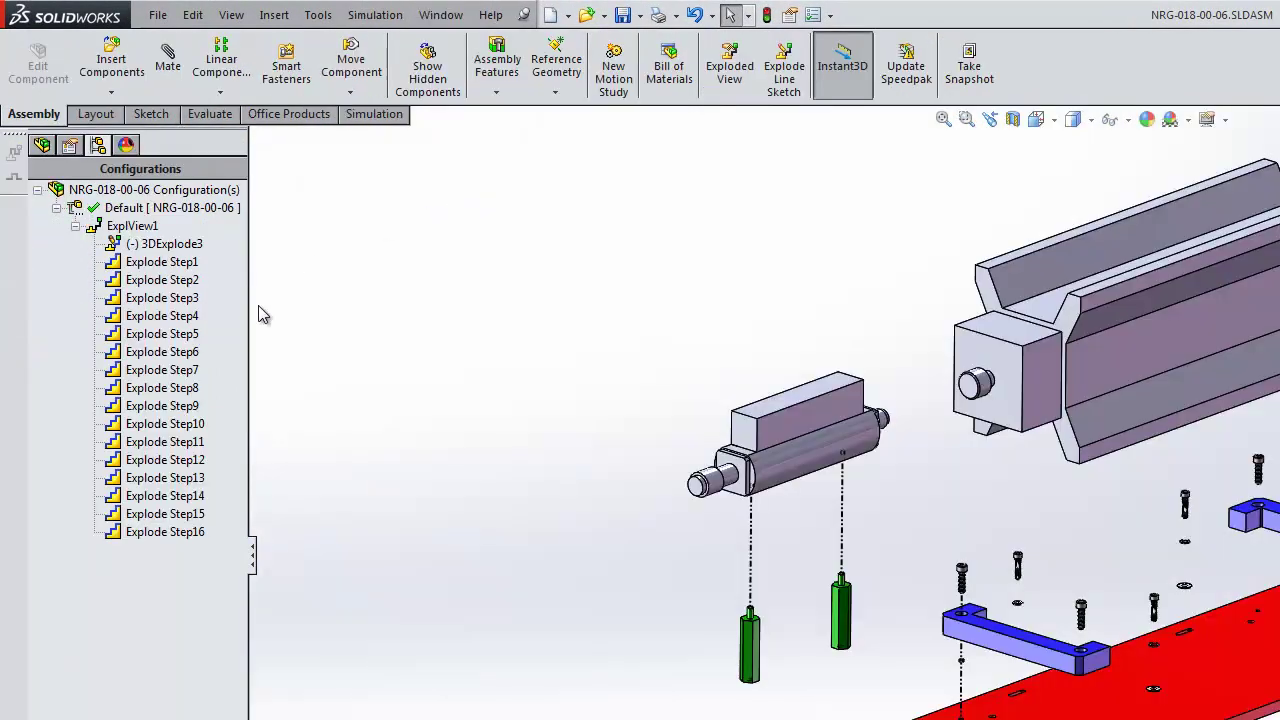
pyautogui.click(42, 146)
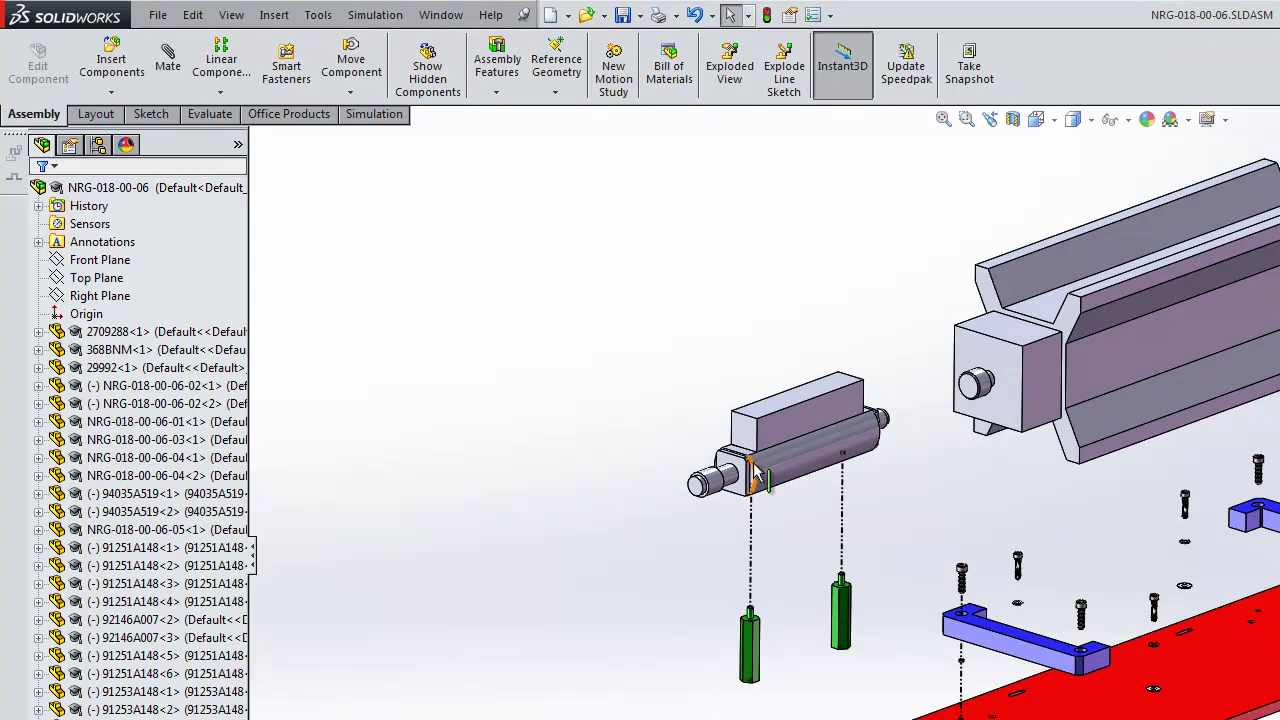
pyautogui.click(123, 369)
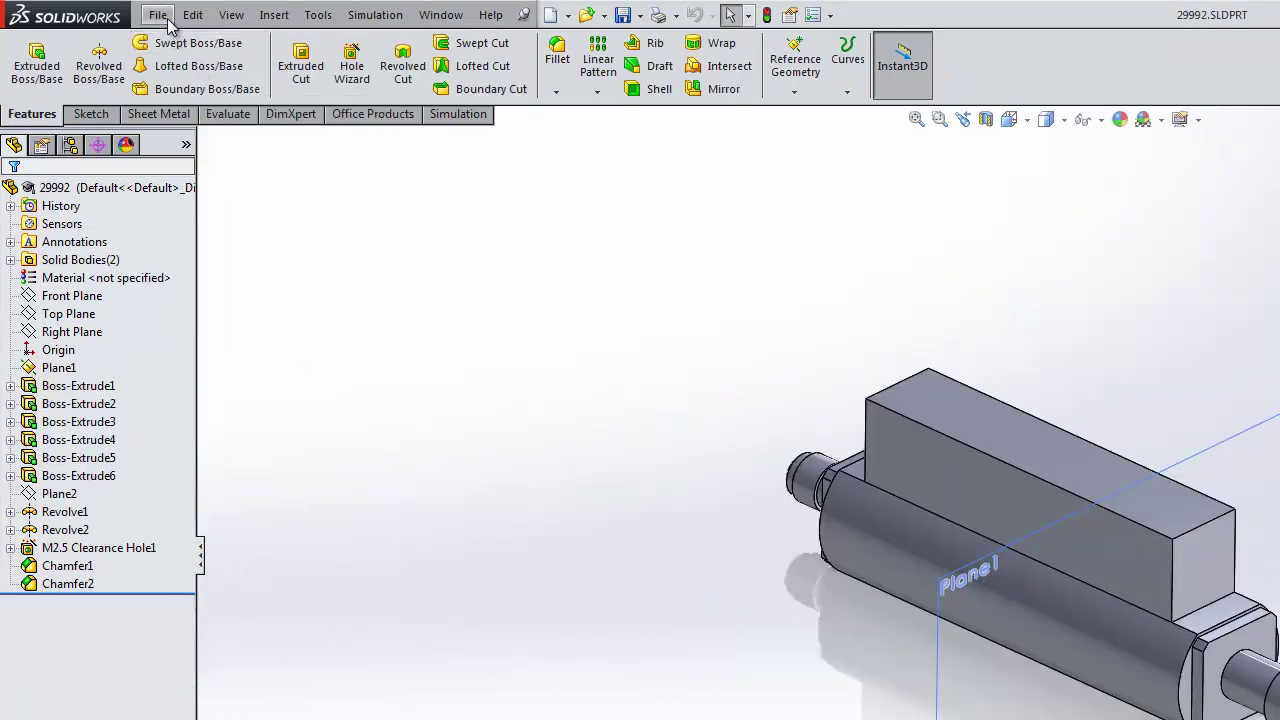
# In File Properties, add a configuration-specific Text property named DESCRIPTION.
pyautogui.click(160, 16)
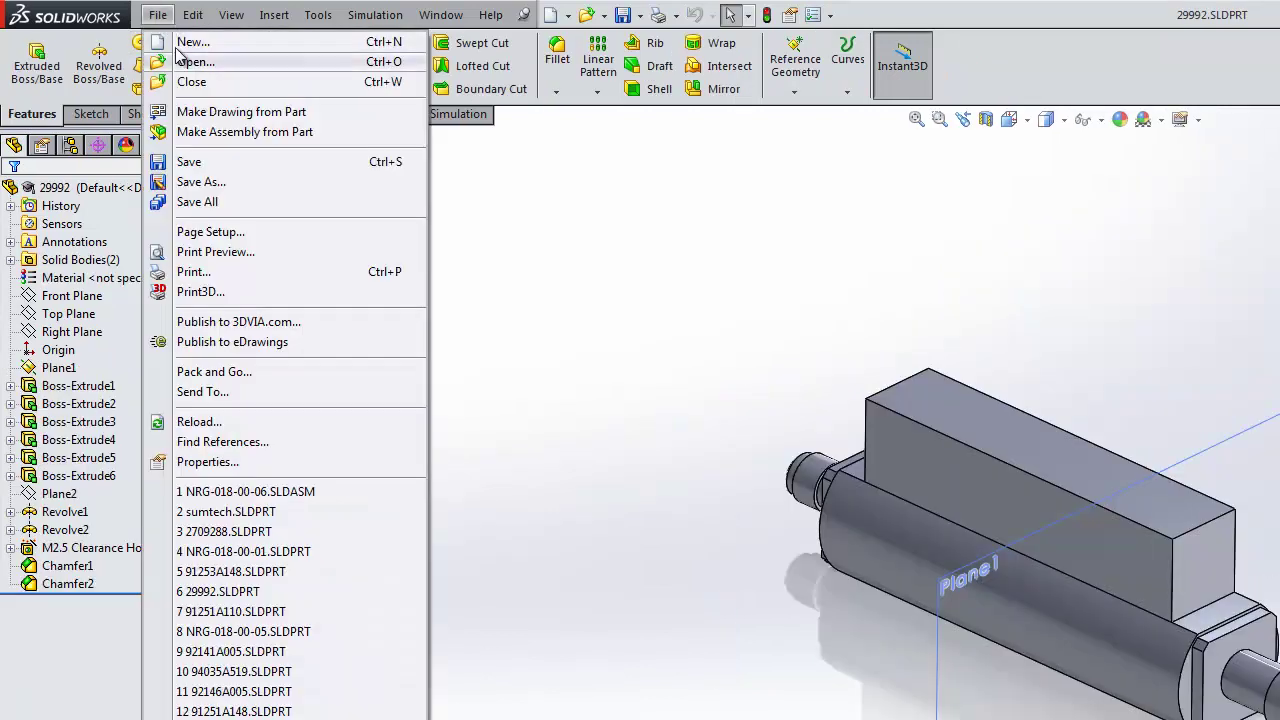
pyautogui.click(251, 461)
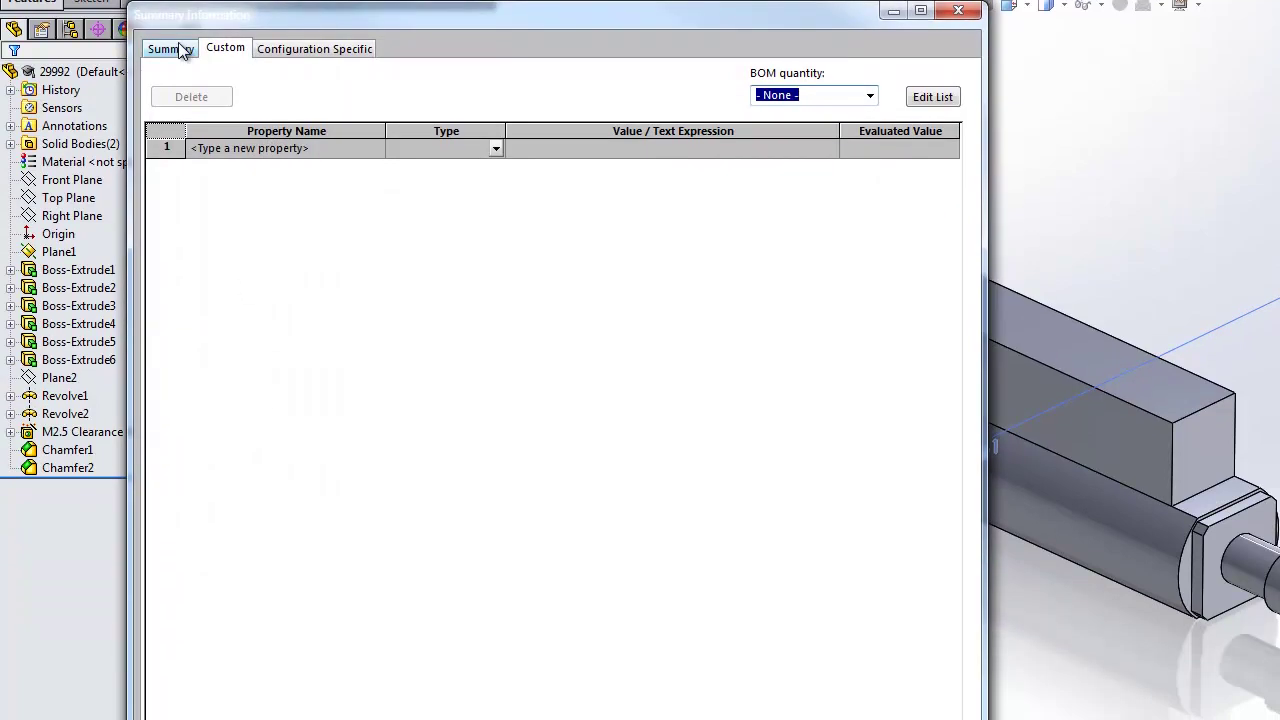
pyautogui.click(180, 98)
pyautogui.click(271, 48)
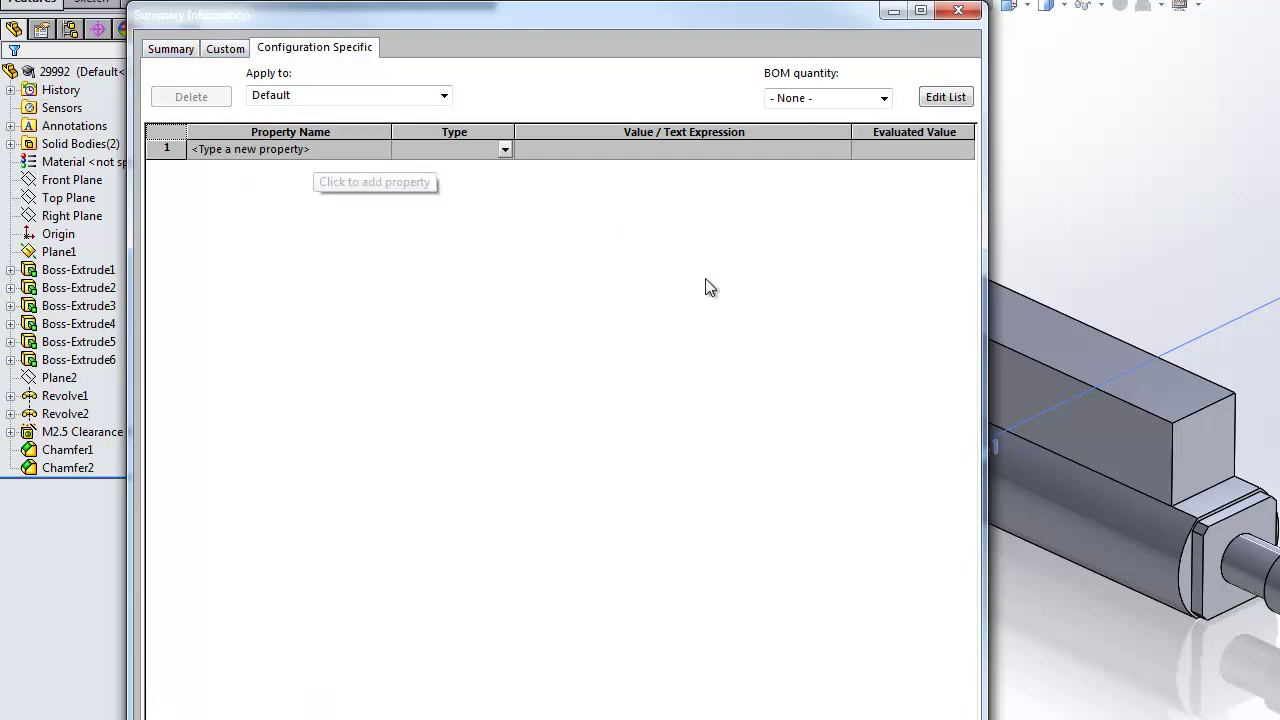
pyautogui.click(324, 150)
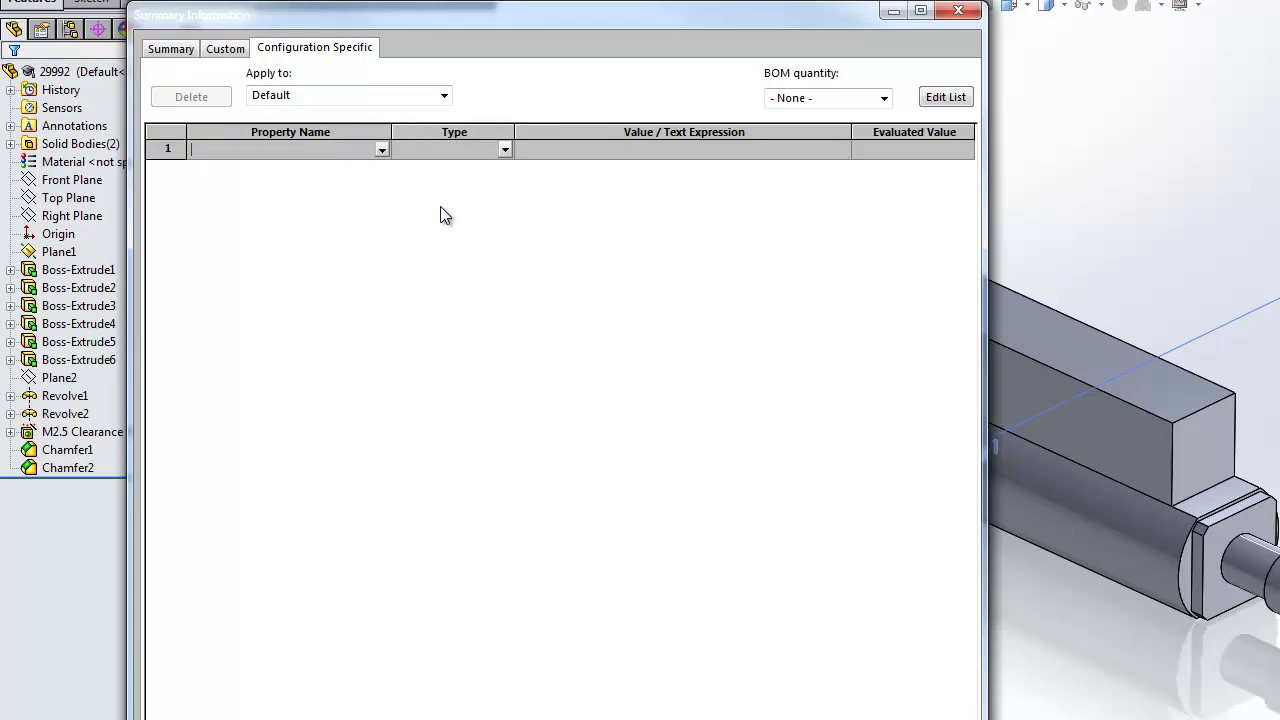
pyautogui.write('DESCRIPTION')
pyautogui.click(496, 150)
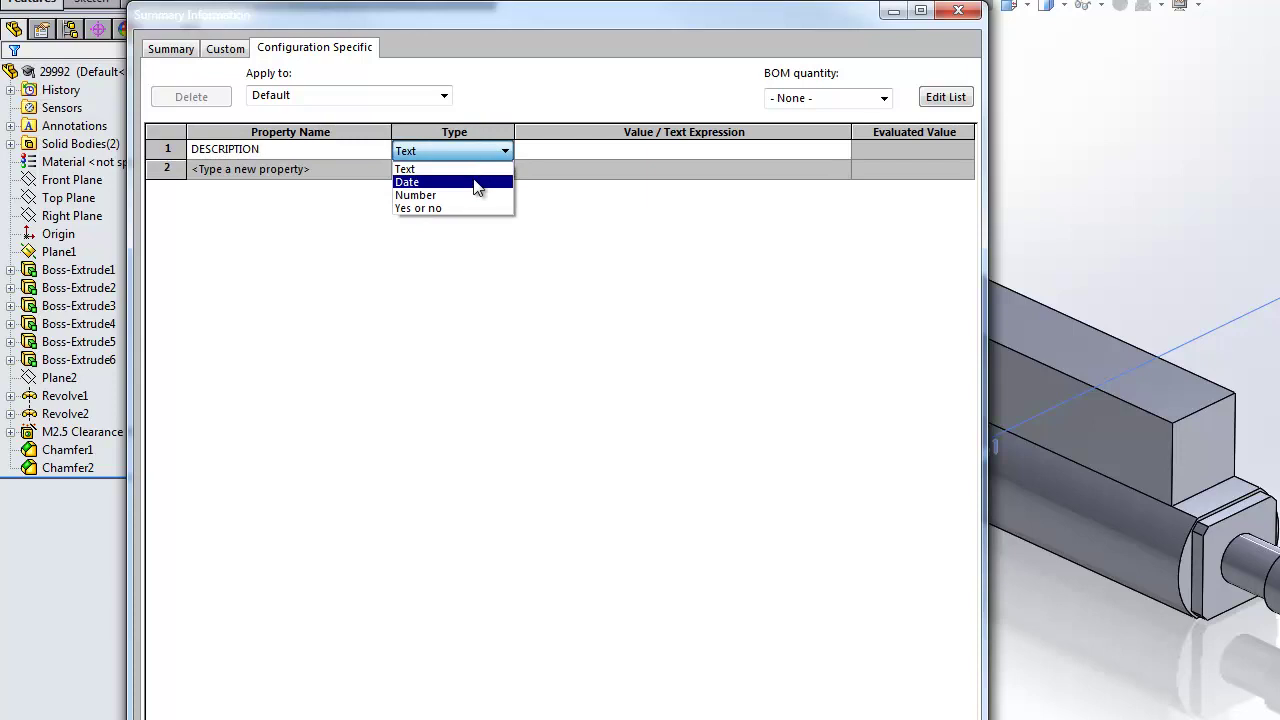
pyautogui.click(430, 169)
# Enter the DESCRIPTION value ADAPTER, RF, "N"-TYPE and confirm it with OK.
pyautogui.click(635, 150)
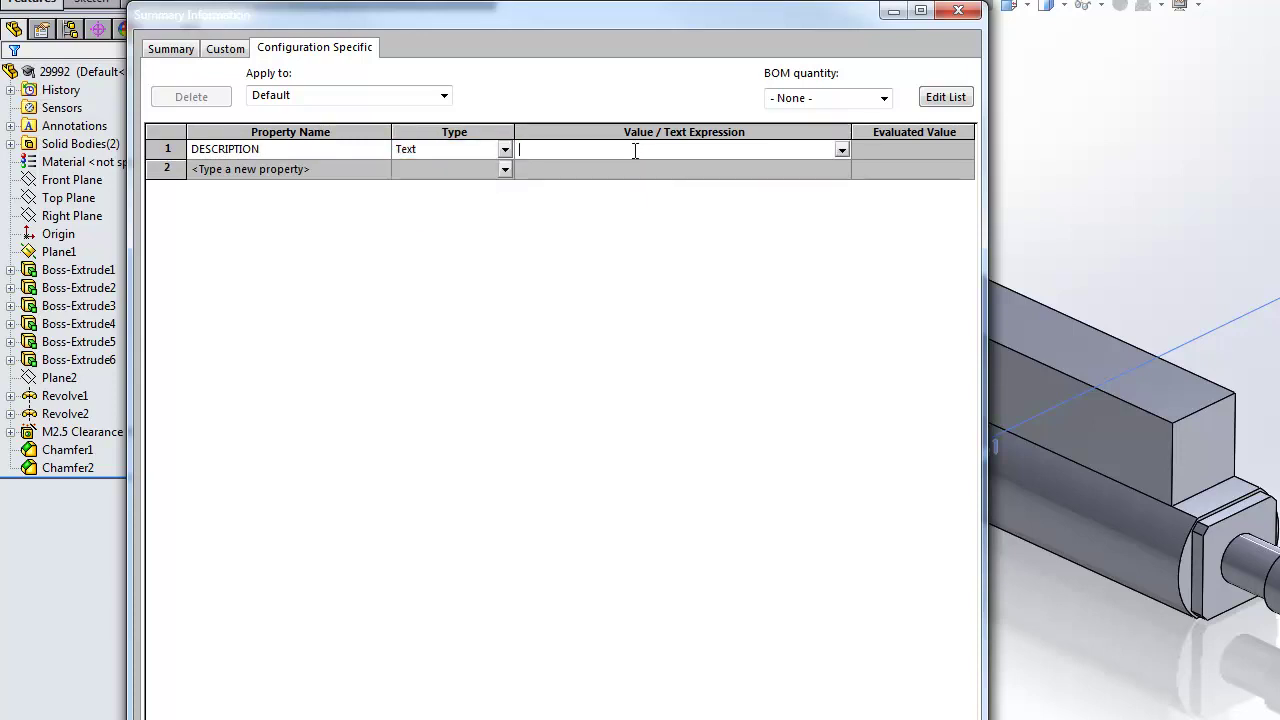
pyautogui.write('AD')
pyautogui.write('APTER')
pyautogui.write('< "N')
pyautogui.press('BackSpace')
pyautogui.press('BackSpace')
pyautogui.press('BackSpace')
pyautogui.write('"n"-Ty')
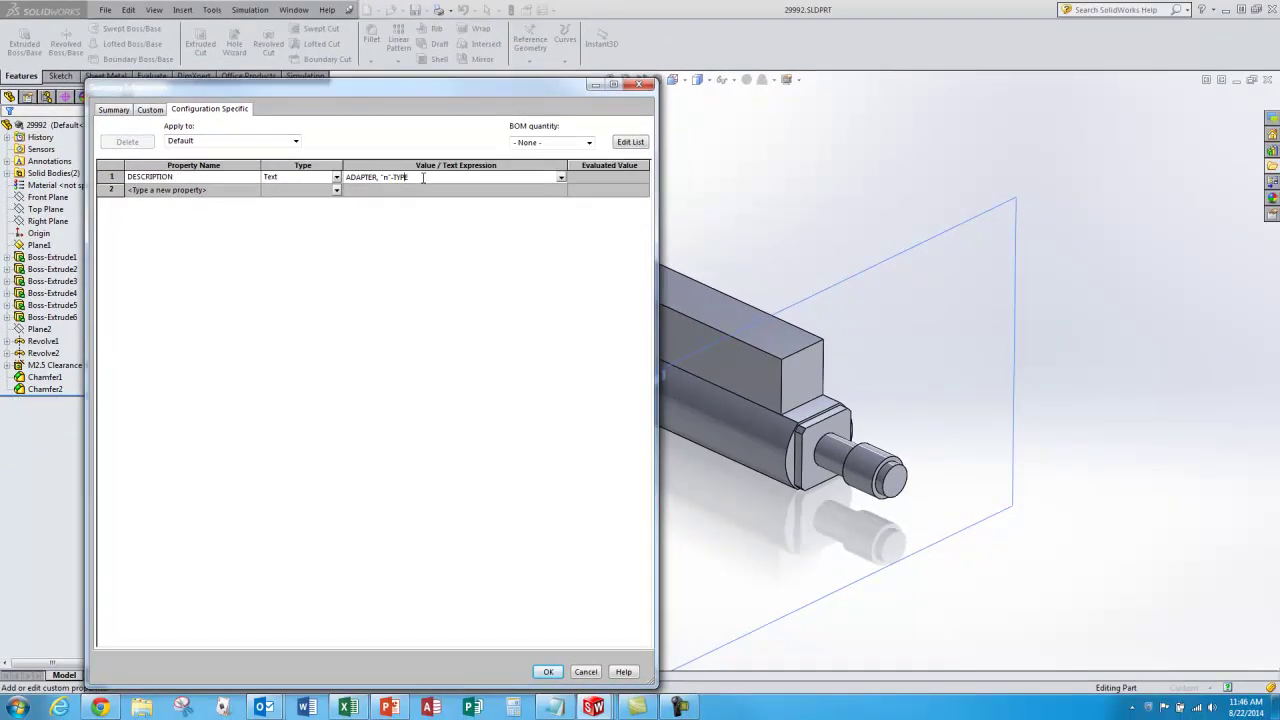
pyautogui.press('BackSpace')
pyautogui.press('capslock')
pyautogui.write('N')
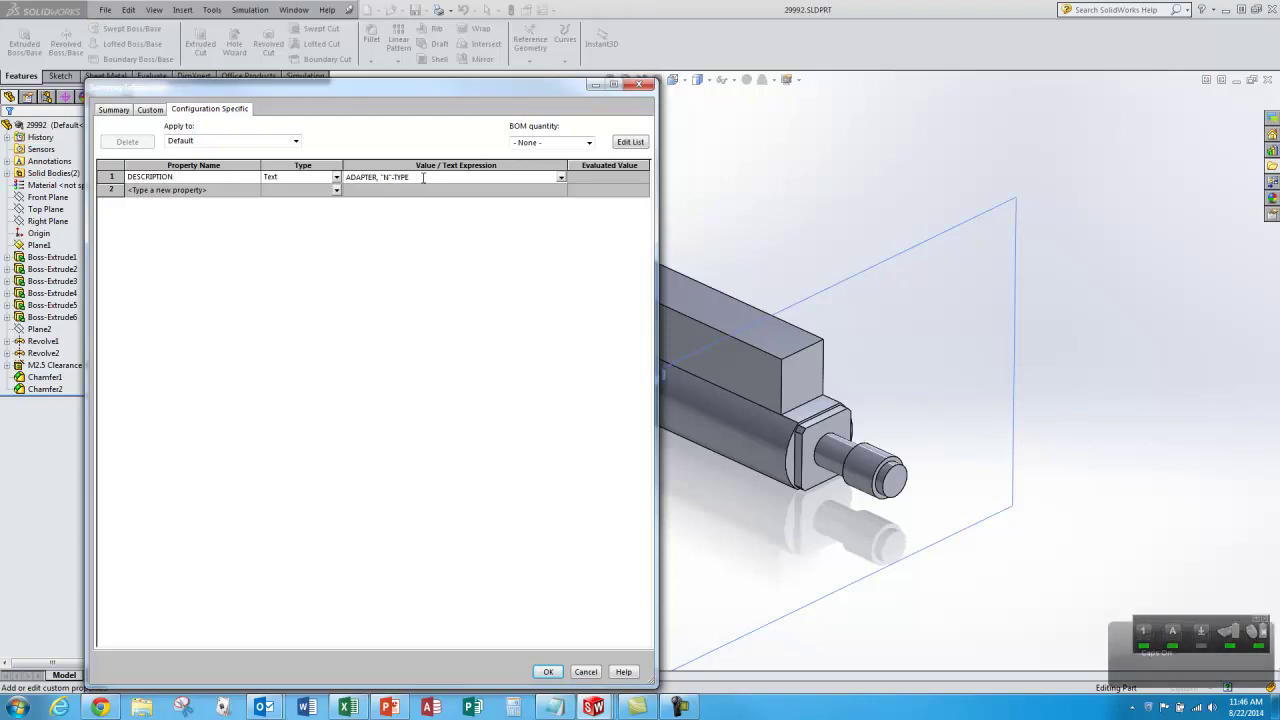
pyautogui.press('Left')
pyautogui.press('Left')
pyautogui.write('RF,')
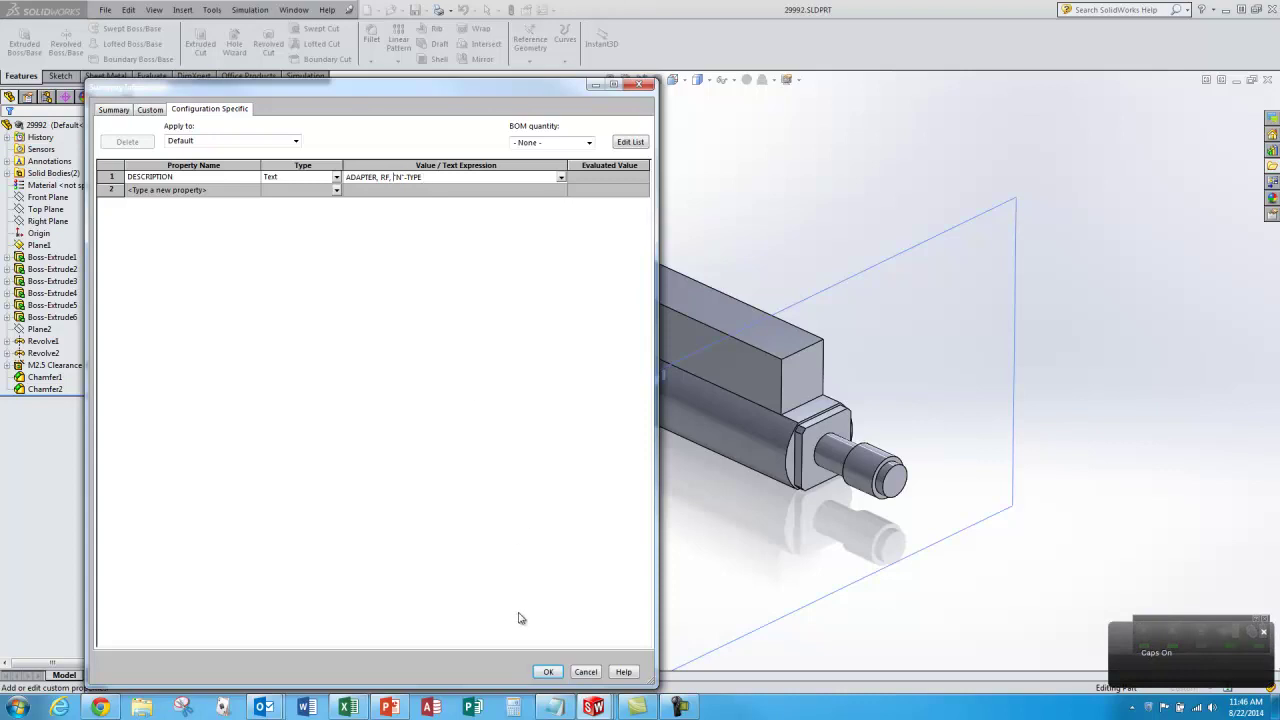
pyautogui.click(548, 671)
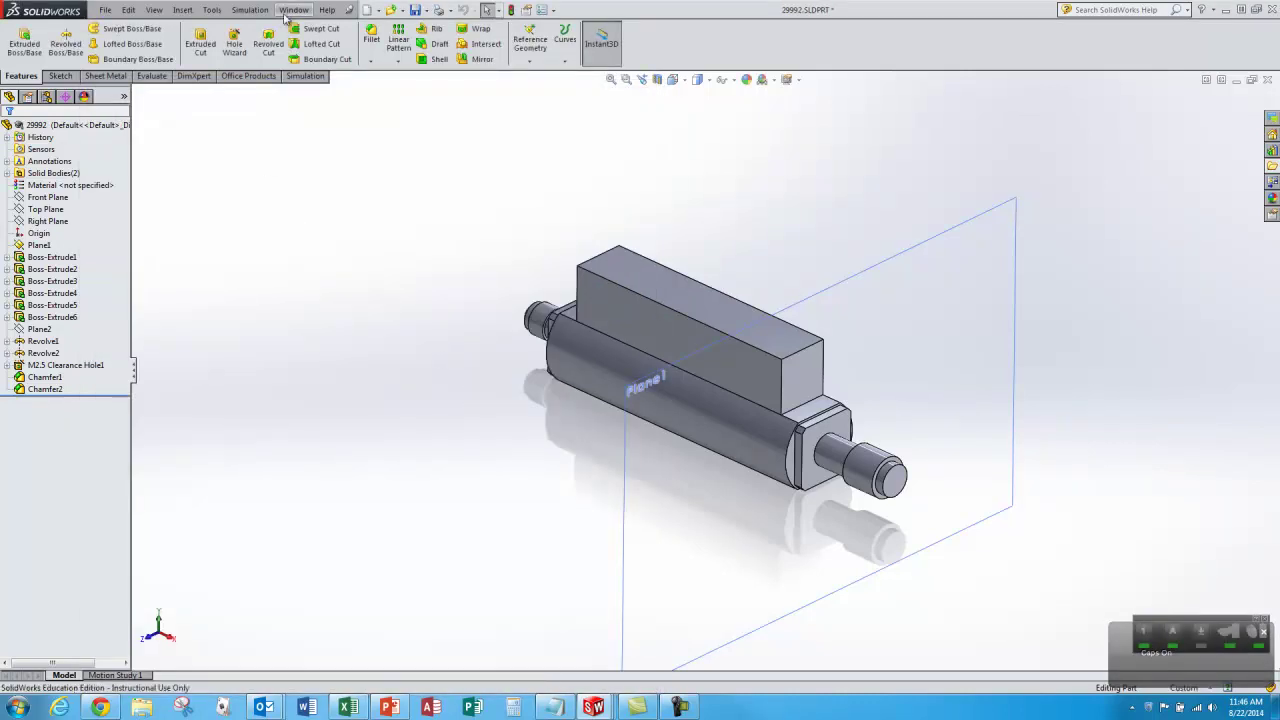
# Return to the NRG-018-00-06 Sheet1 drawing and fit the whole sheet in view.
pyautogui.click(293, 10)
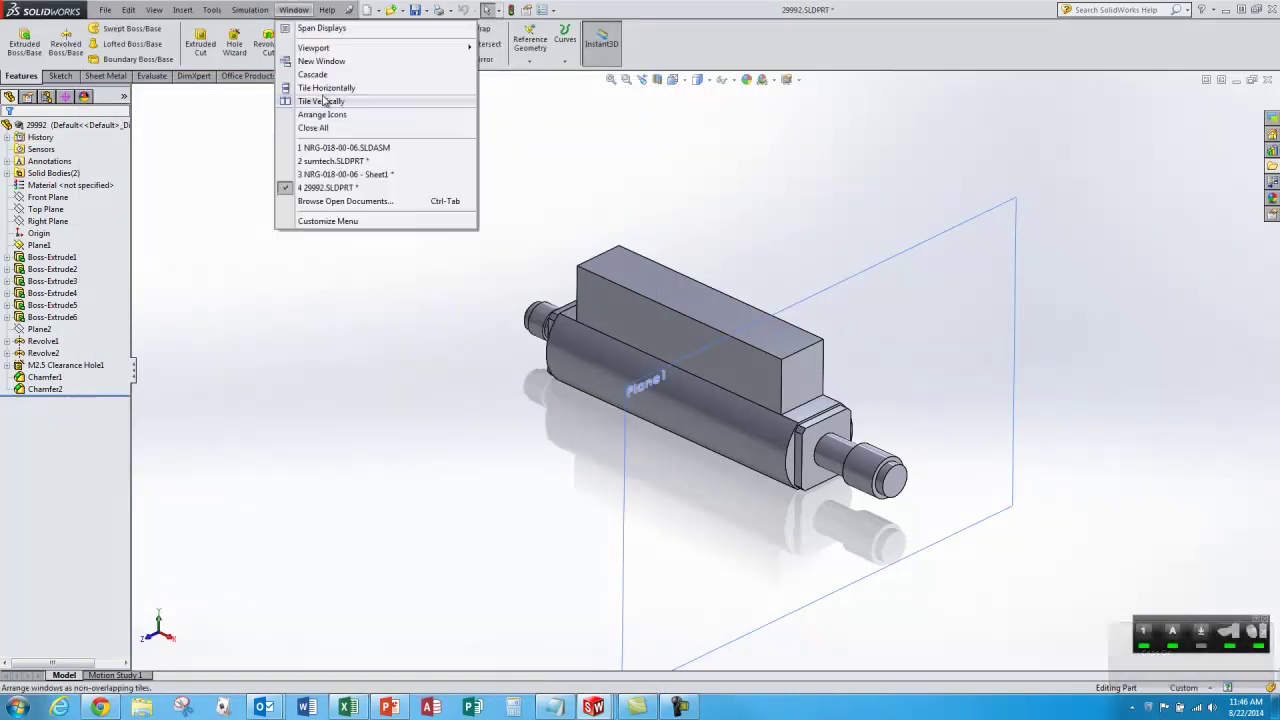
pyautogui.click(332, 177)
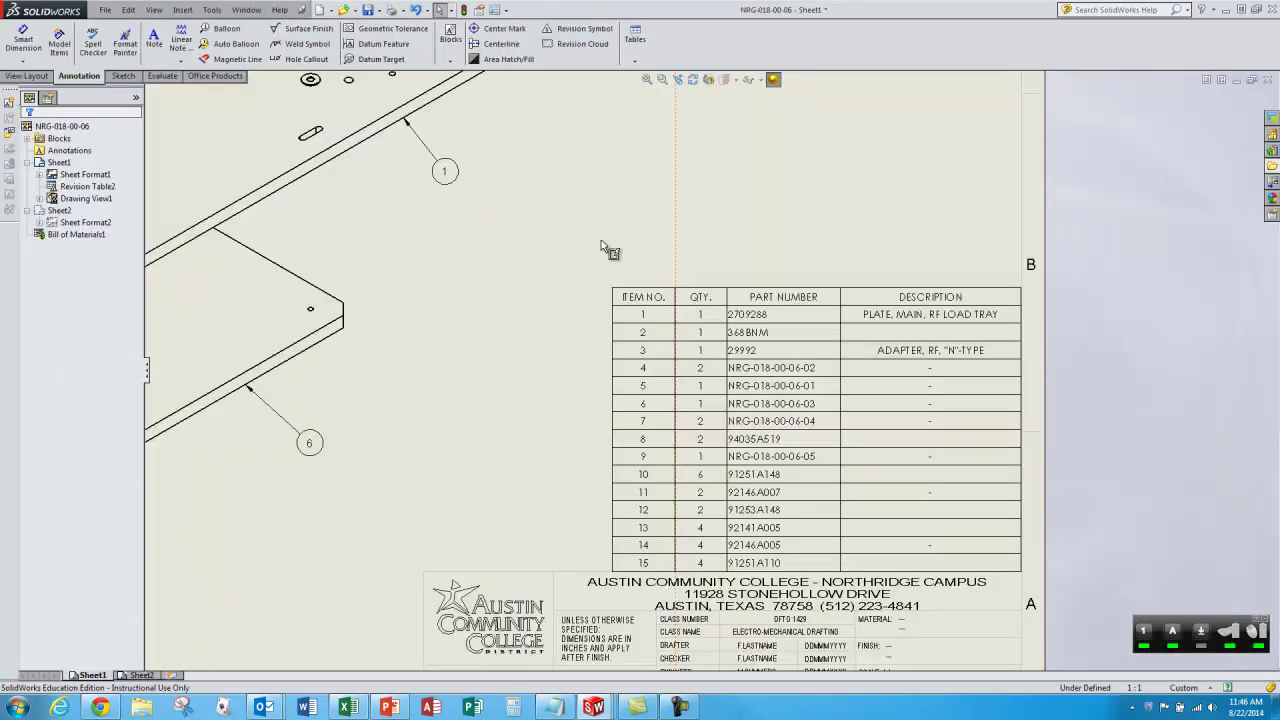
pyautogui.scroll(3, 1000, 420)
pyautogui.scroll(-1, 891, 449)
pyautogui.scroll(2, 840, 400)
pyautogui.press('f')
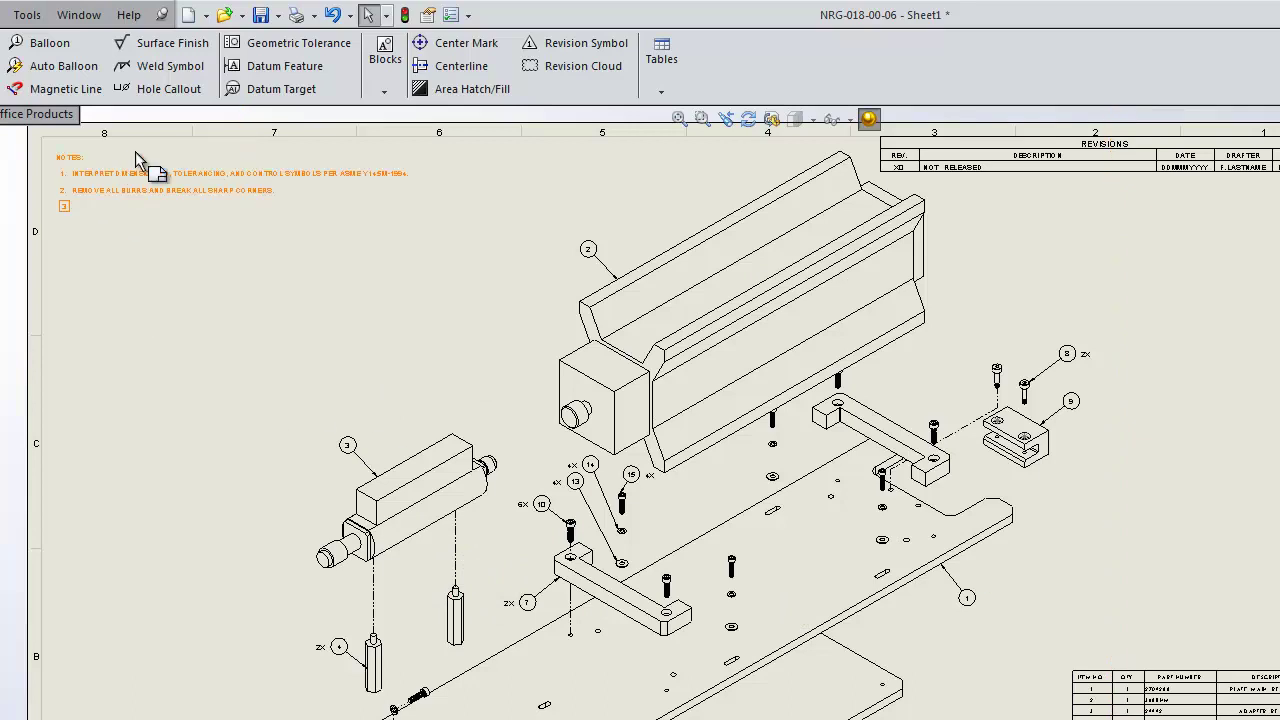
# Switch to the sumtech.SLDPRT window showing the Assignment #6 title text.
pyautogui.click(78, 14)
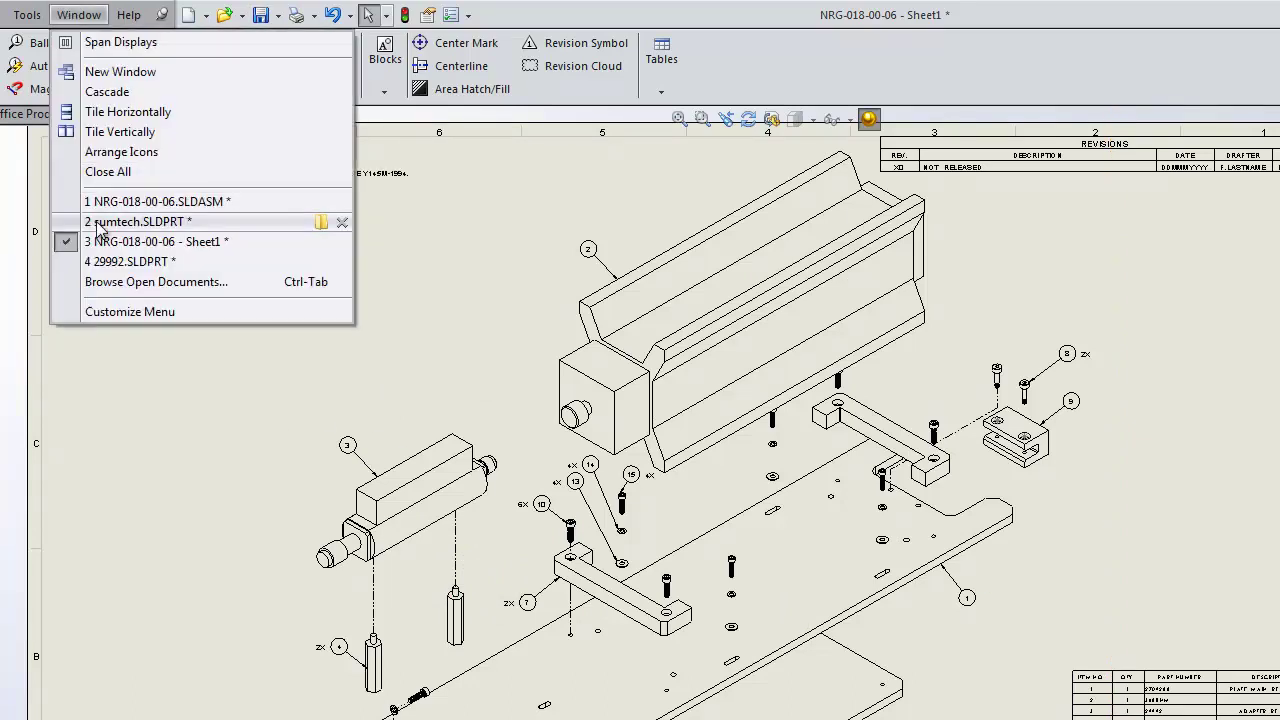
pyautogui.click(200, 221)
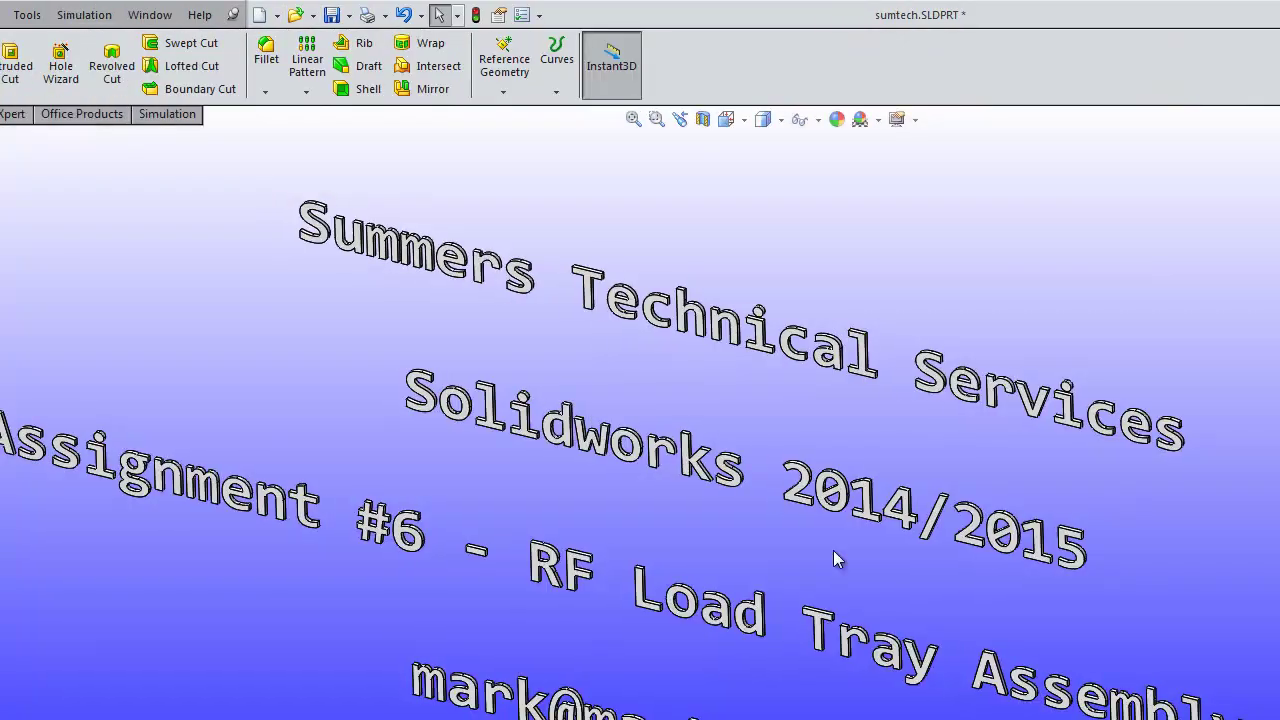